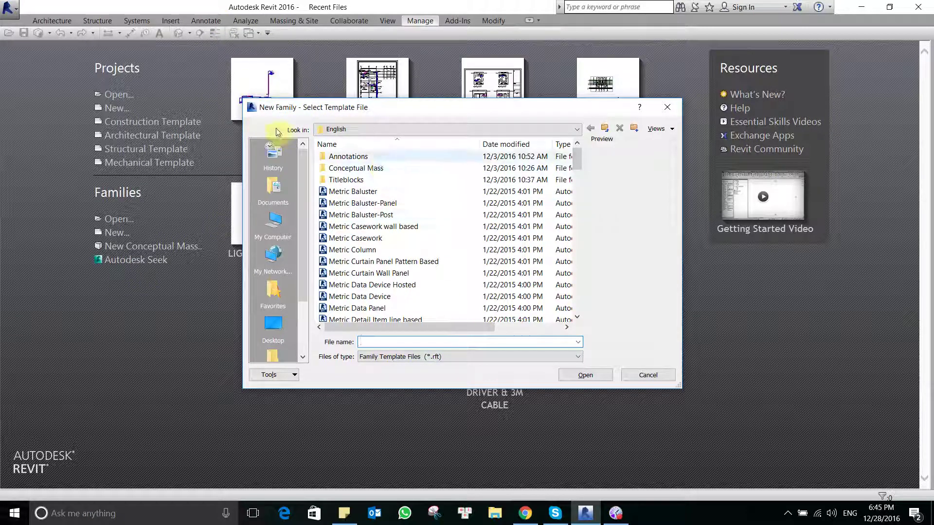
Step: Browse the Annotations template folder and preview the Metric Level Head template
scroll(454, 226, down, 15)
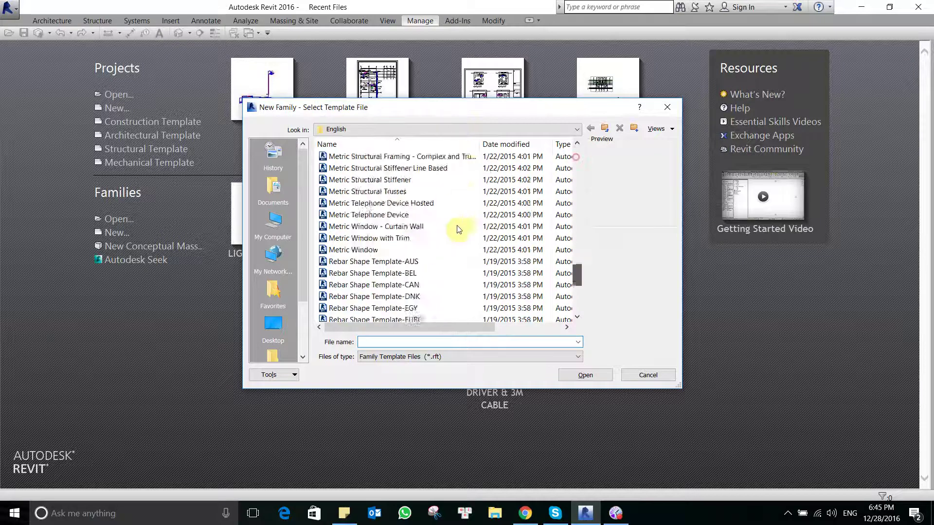
scroll(469, 184, up, 8)
scroll(460, 161, up, 8)
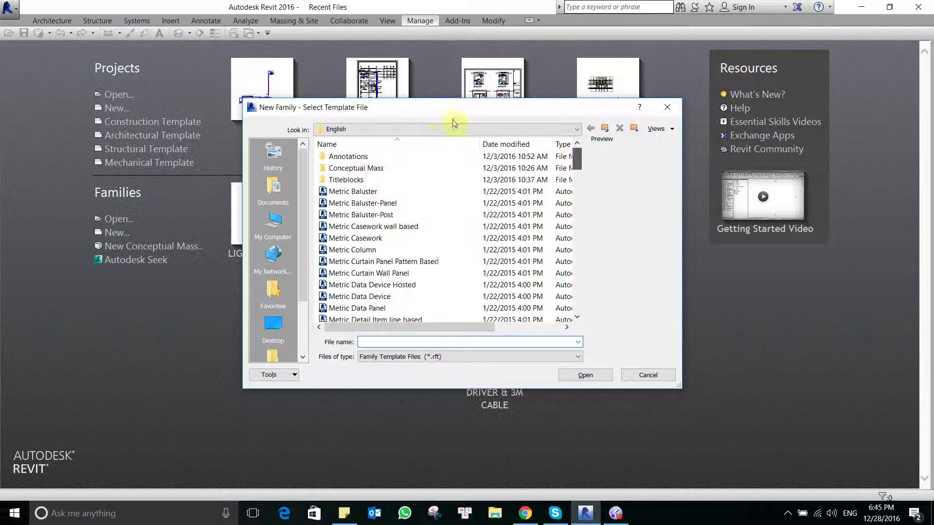
click(351, 156)
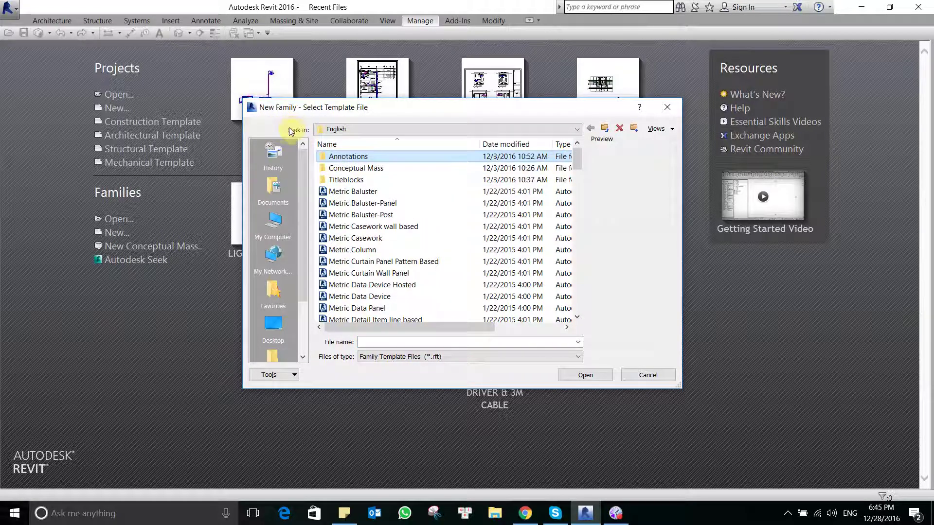
key(F2)
double_click(383, 157)
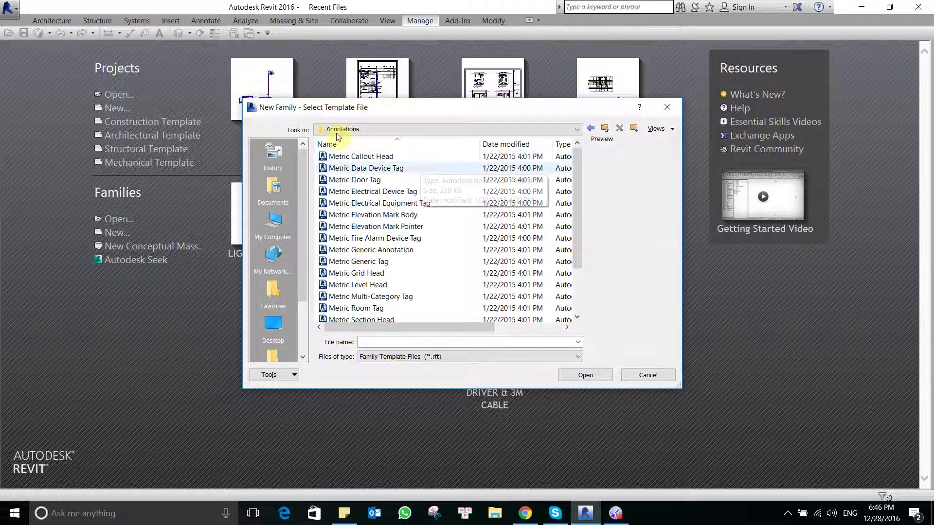
click(424, 168)
click(396, 289)
scroll(396, 292, down, 2)
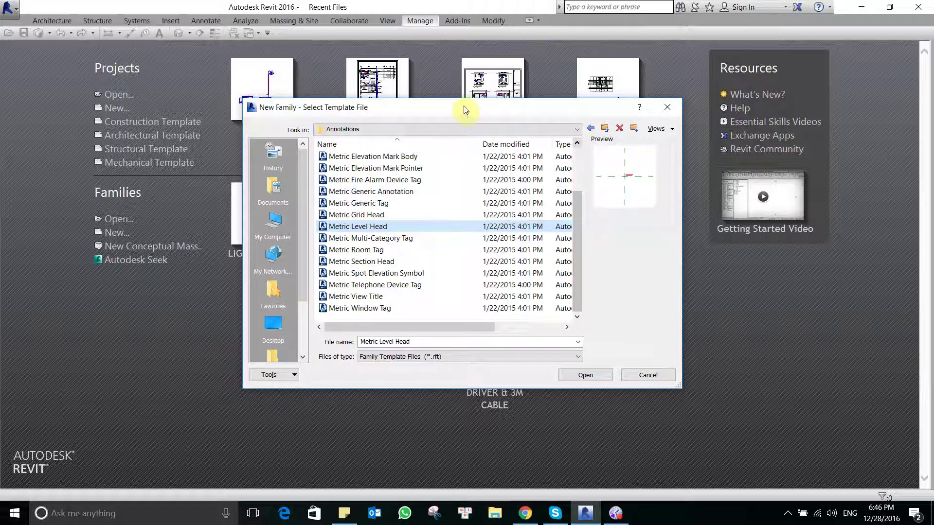
click(590, 128)
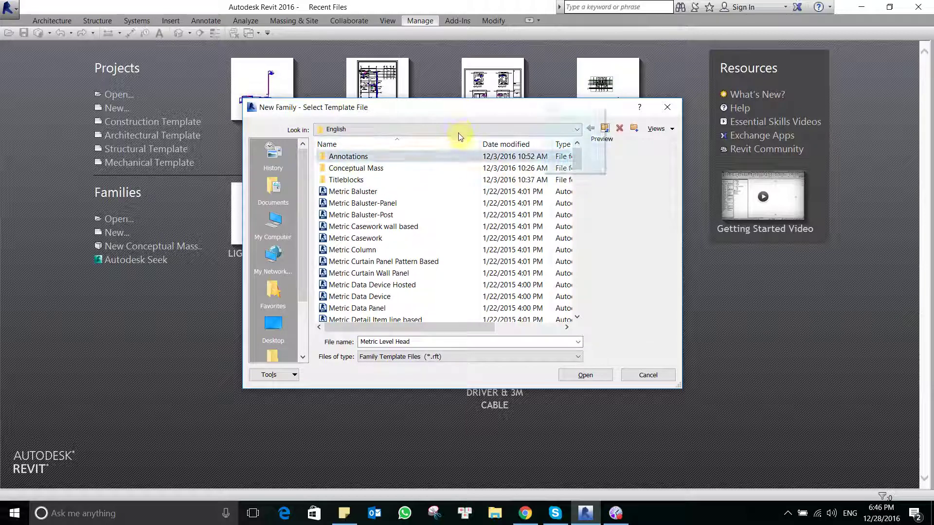
Step: Preview the Metric Column, Data Device, Duct Tee and Duct Cross templates
click(573, 166)
click(403, 249)
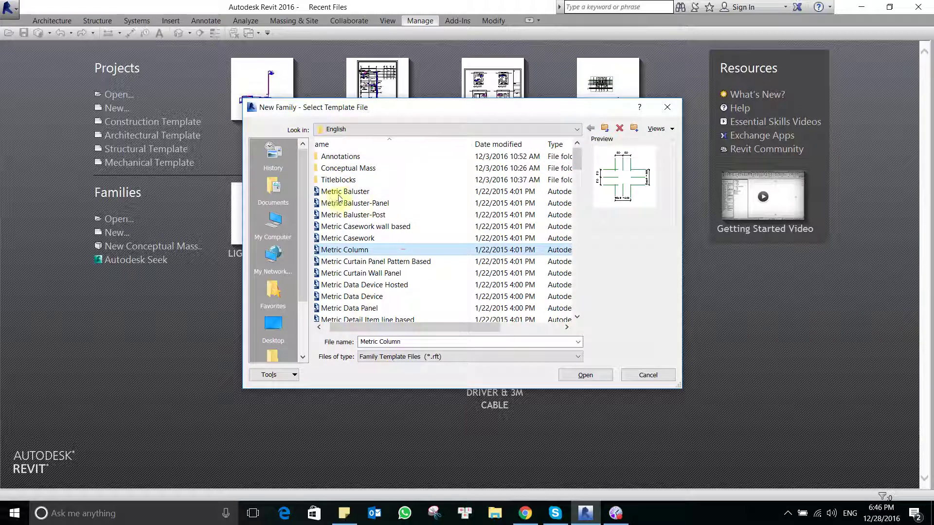
scroll(428, 243, down, 2)
click(417, 228)
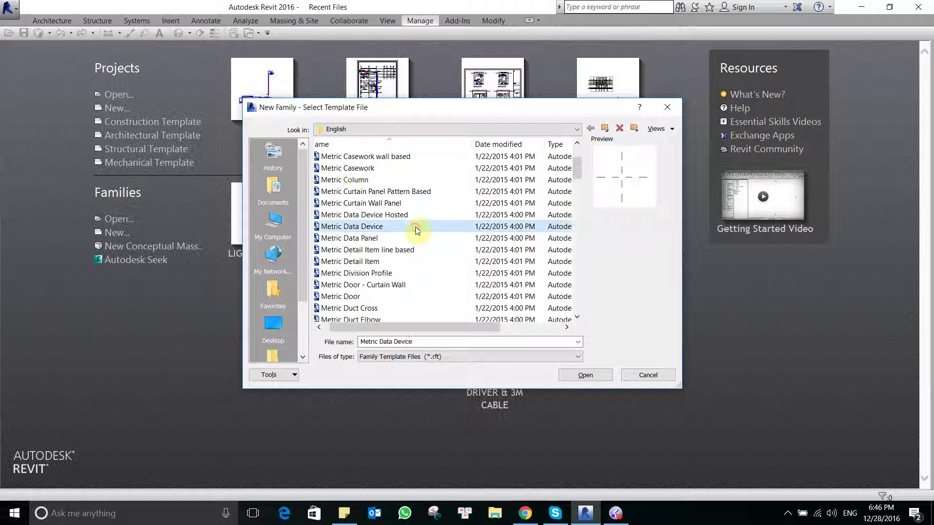
scroll(321, 253, down, 1)
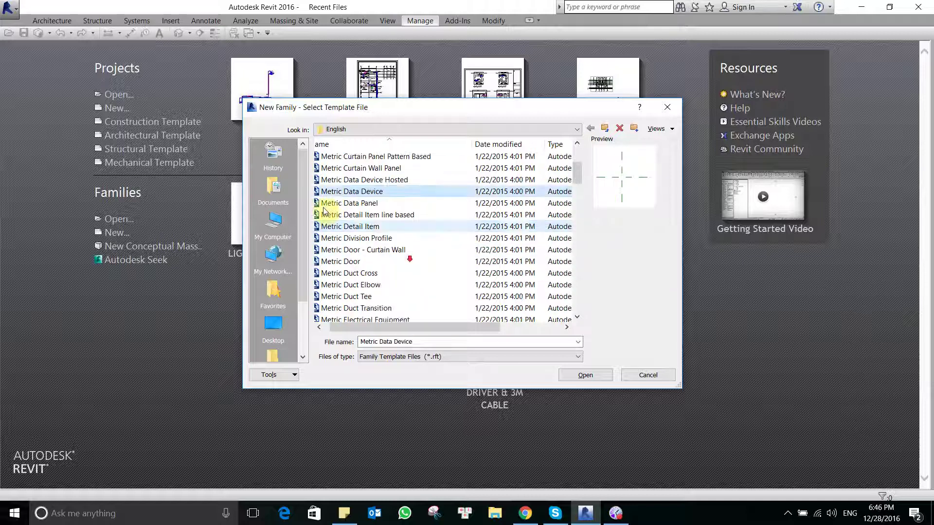
scroll(386, 263, down, 2)
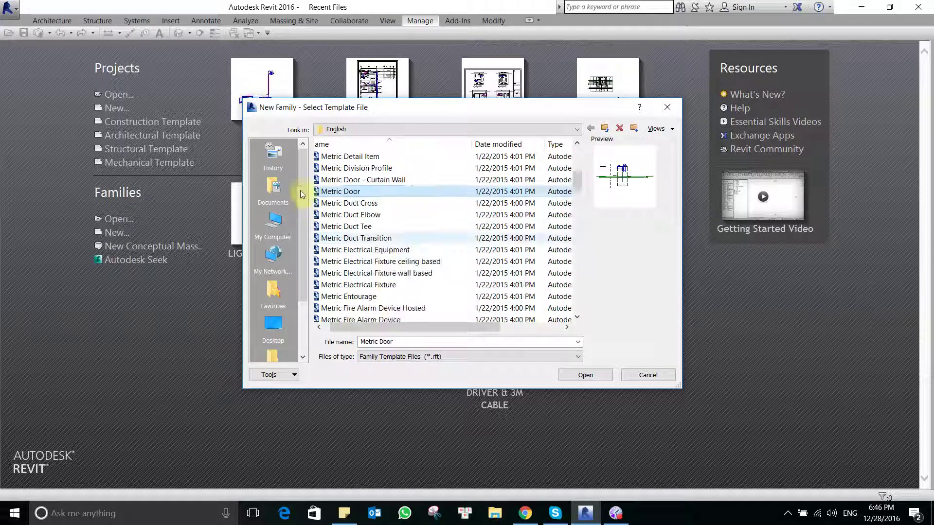
click(375, 226)
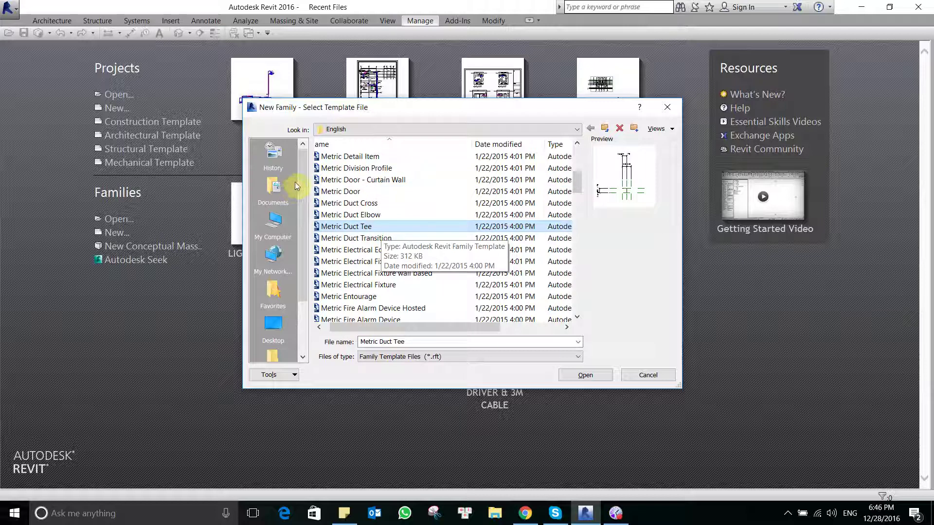
click(333, 203)
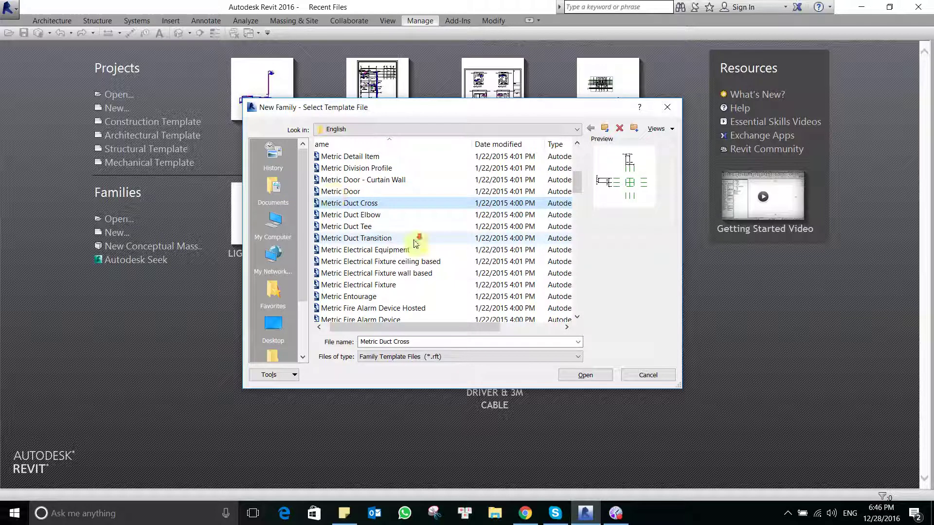
scroll(332, 196, down, 1)
scroll(412, 249, down, 1)
Step: Preview Metric Fire Alarm Device, then start a new family from Metric Generic Model
click(391, 249)
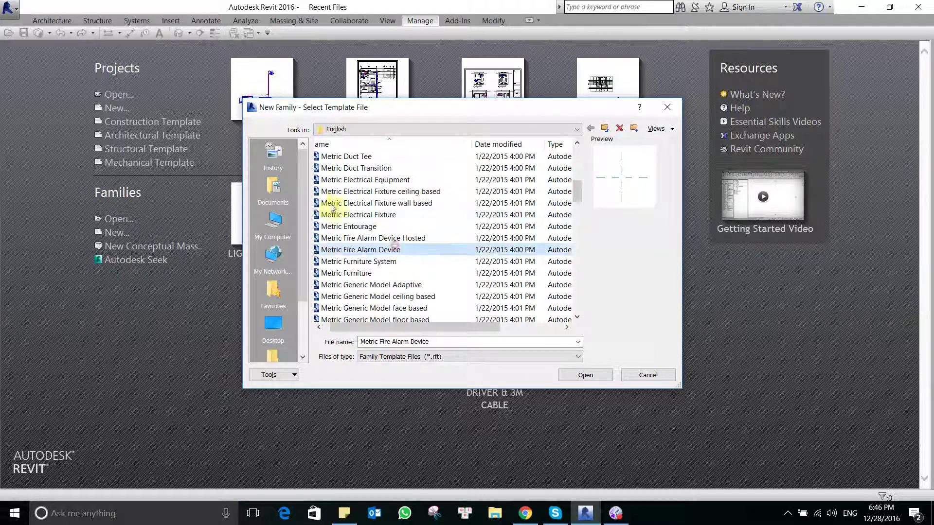
scroll(416, 258, down, 1)
scroll(416, 258, down, 1)
scroll(389, 248, down, 1)
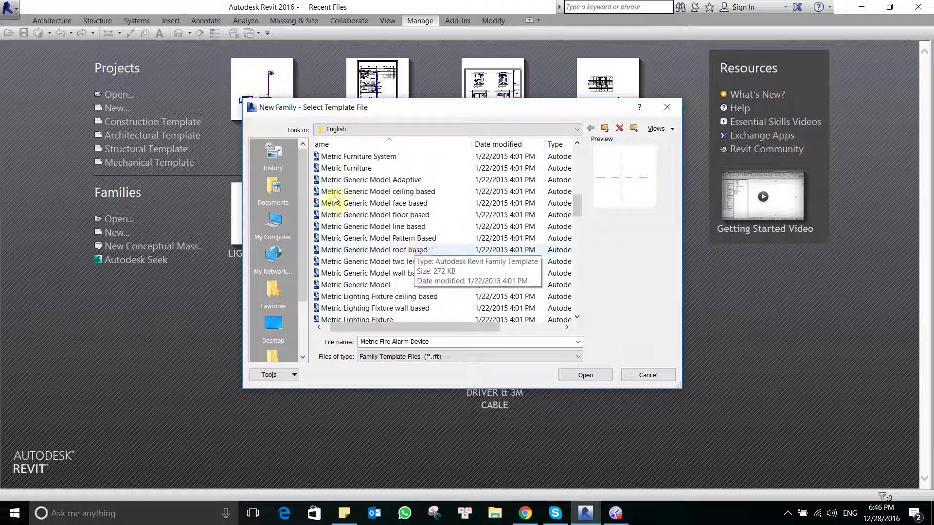
scroll(385, 244, down, 1)
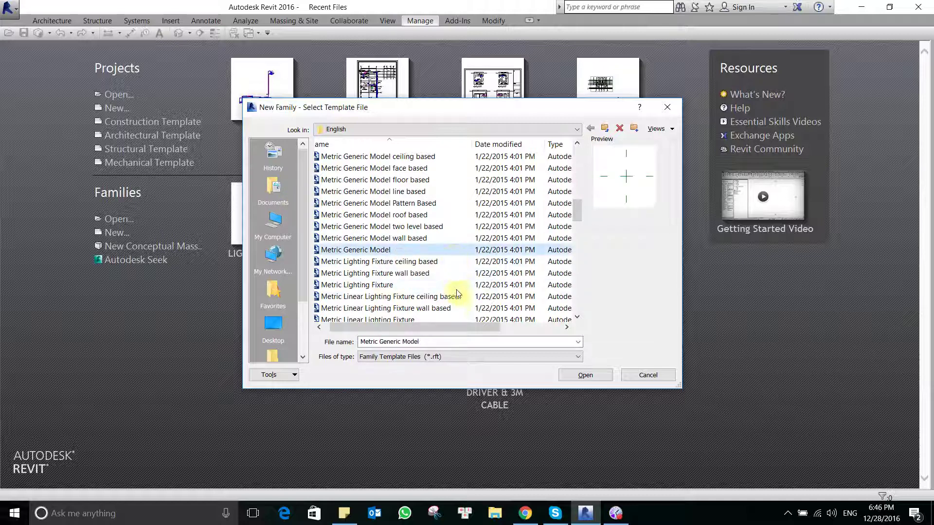
double_click(445, 263)
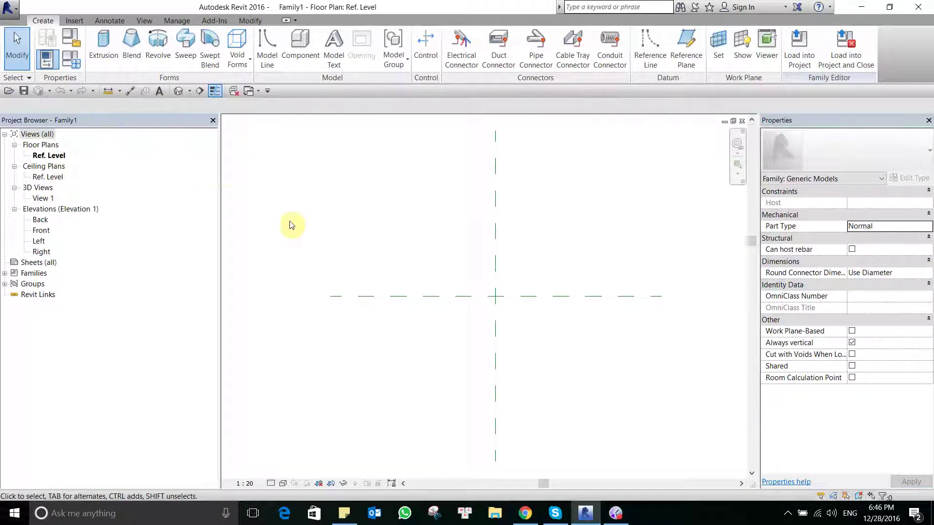
click(57, 39)
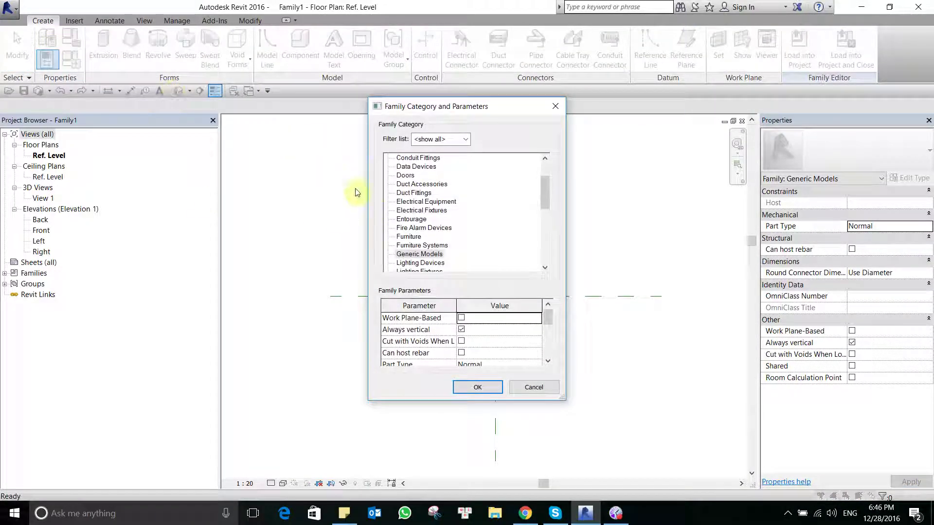
click(478, 387)
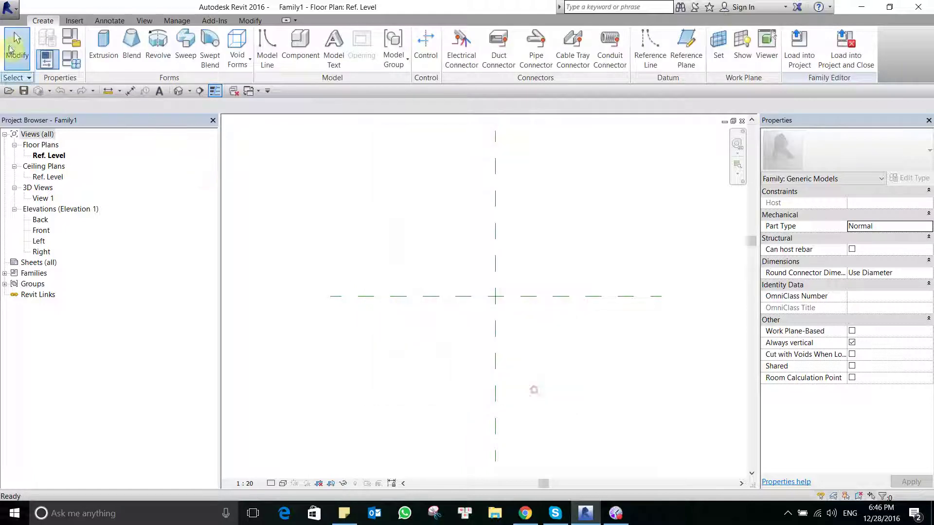
click(70, 38)
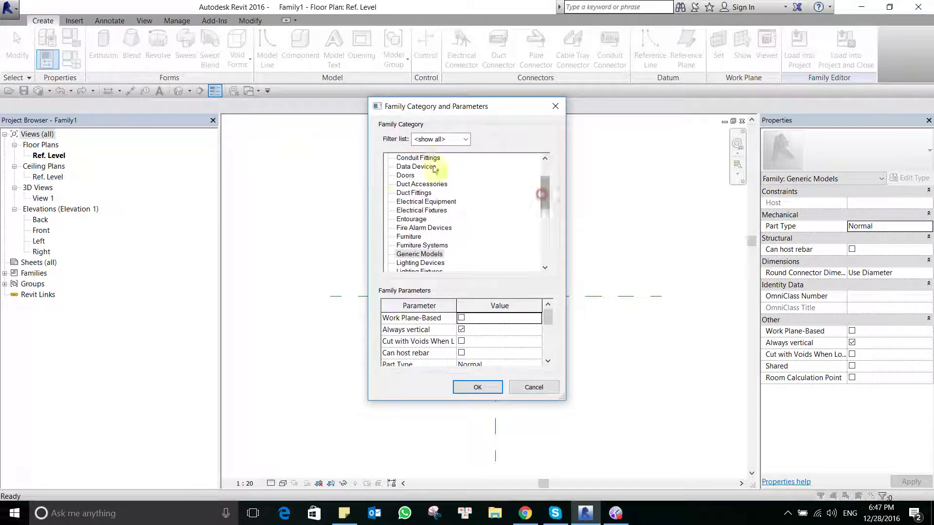
scroll(434, 169, down, 6)
scroll(434, 165, up, 7)
scroll(434, 163, down, 1)
scroll(434, 161, down, 1)
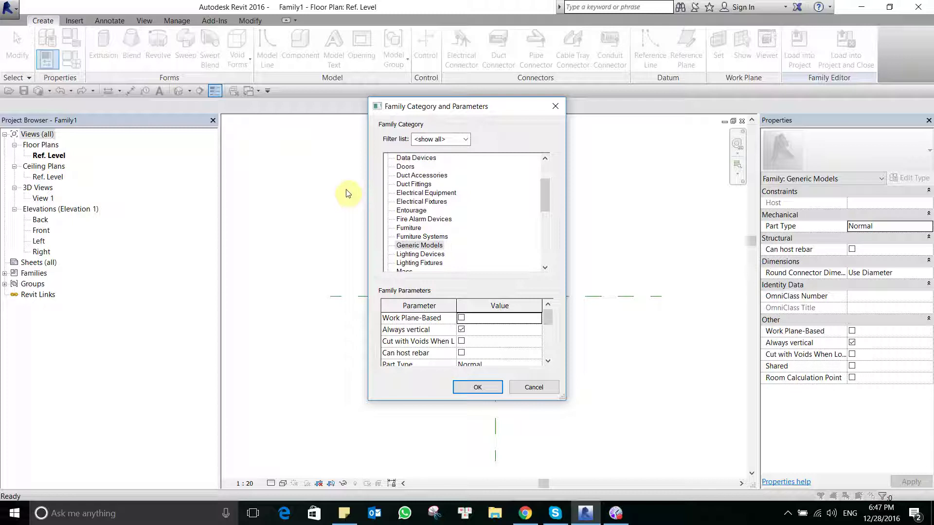
click(435, 247)
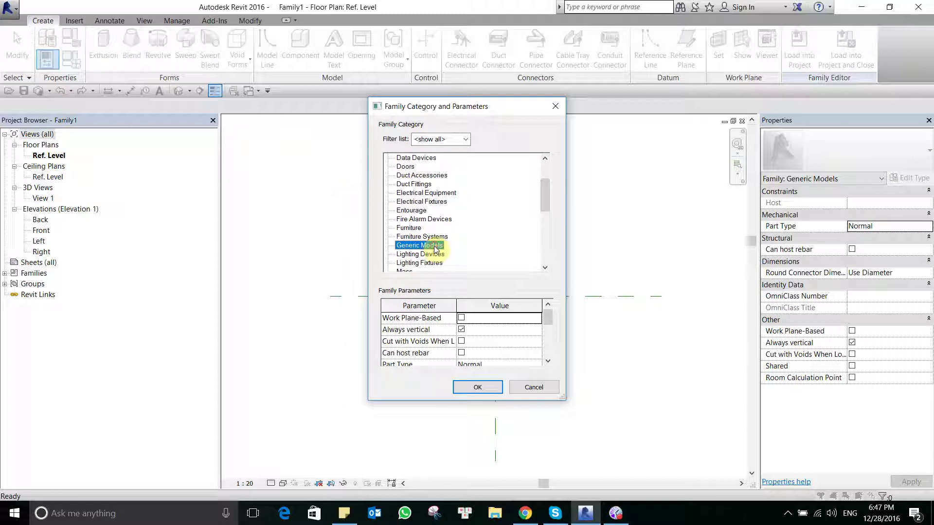
key(Up)
key(Up)
key(Up)
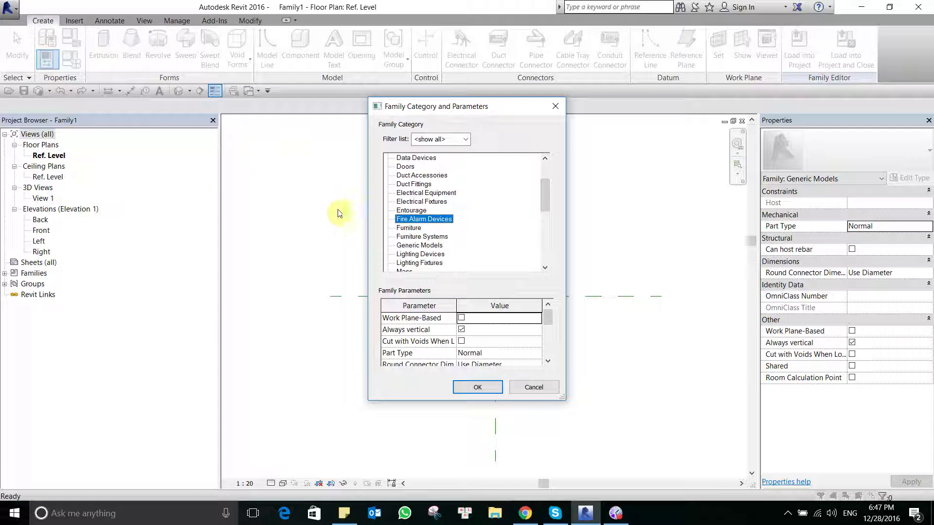
scroll(423, 258, down, 1)
scroll(427, 254, down, 2)
scroll(422, 259, down, 1)
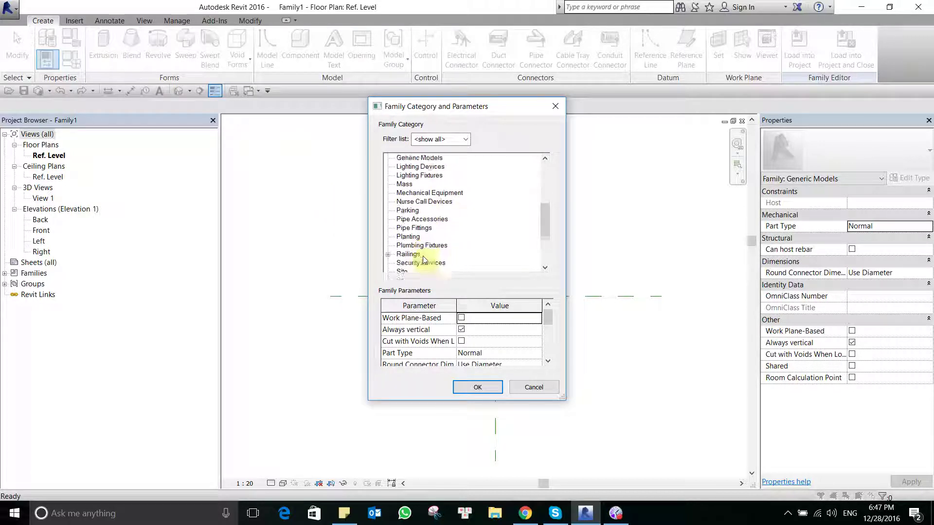
scroll(423, 260, down, 1)
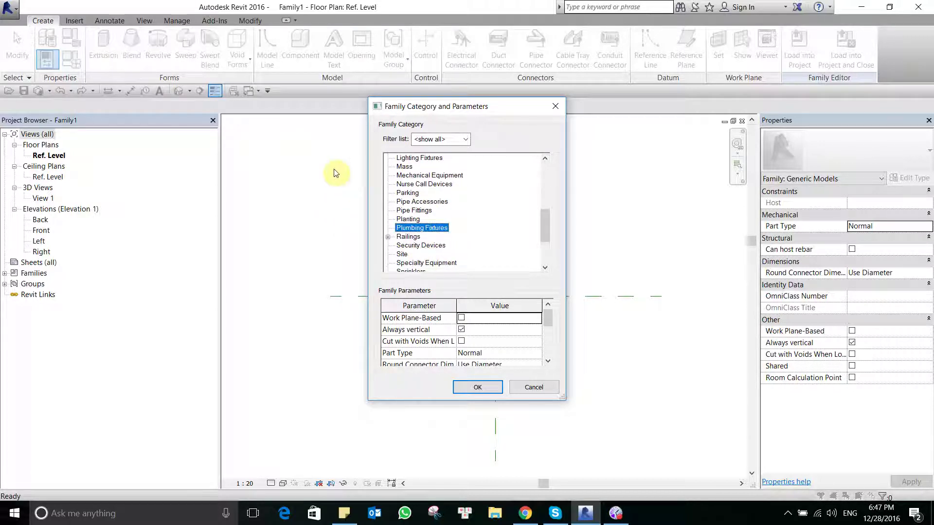
scroll(438, 243, up, 1)
scroll(444, 245, up, 2)
scroll(448, 232, up, 3)
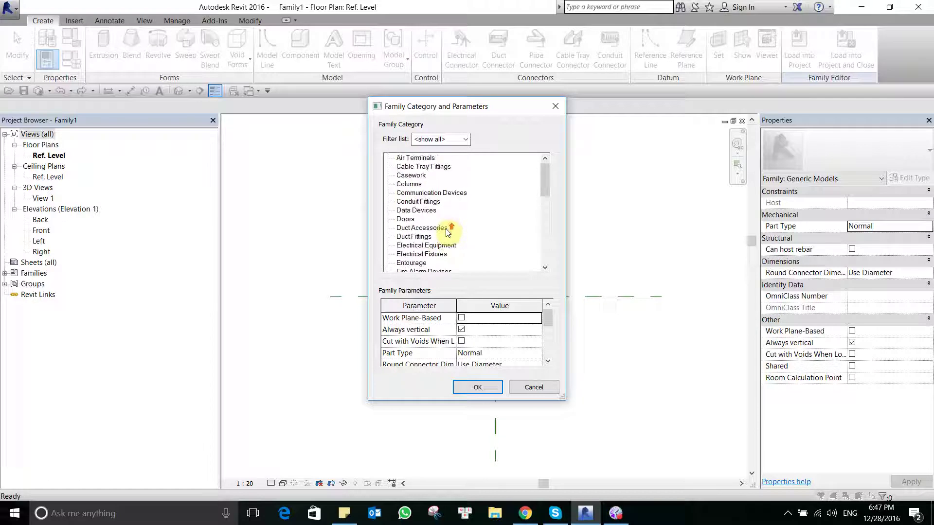
scroll(446, 231, down, 2)
scroll(446, 232, down, 1)
scroll(447, 232, down, 1)
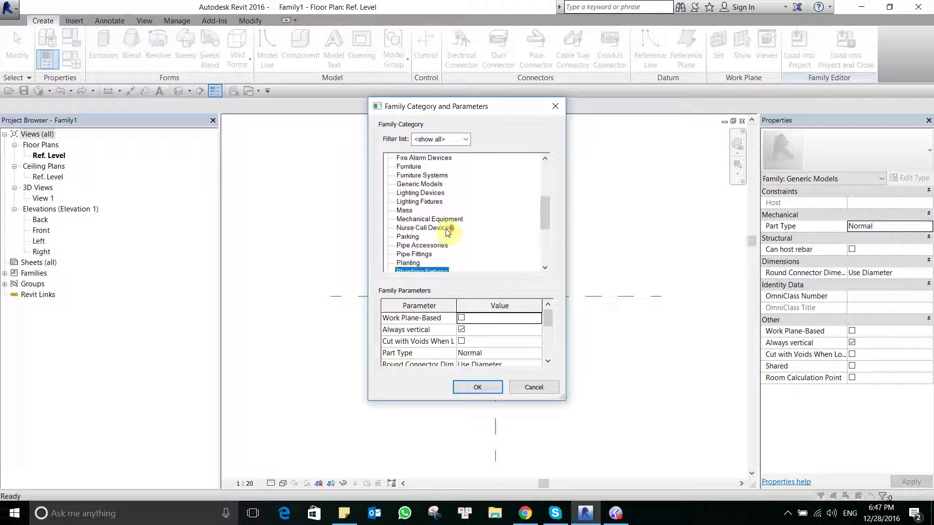
scroll(447, 233, down, 1)
scroll(355, 162, up, 3)
scroll(439, 186, up, 2)
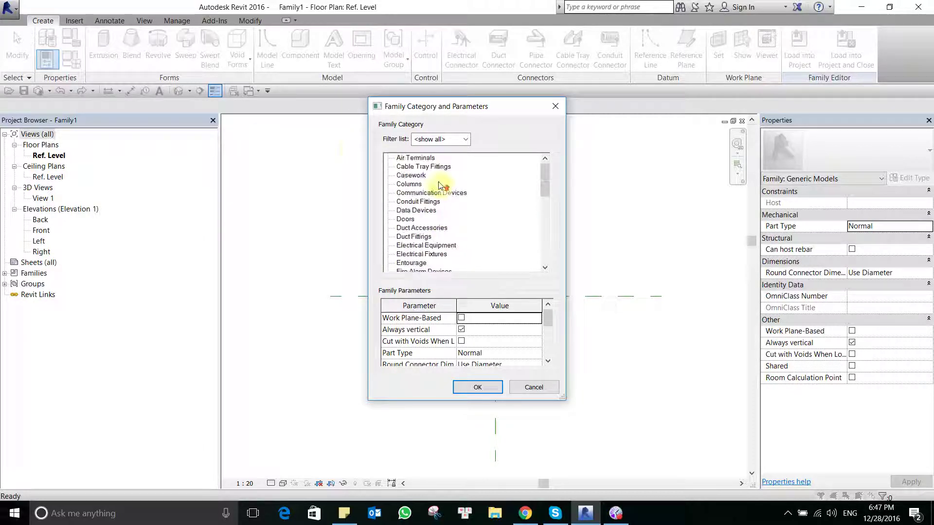
scroll(341, 185, down, 2)
click(417, 246)
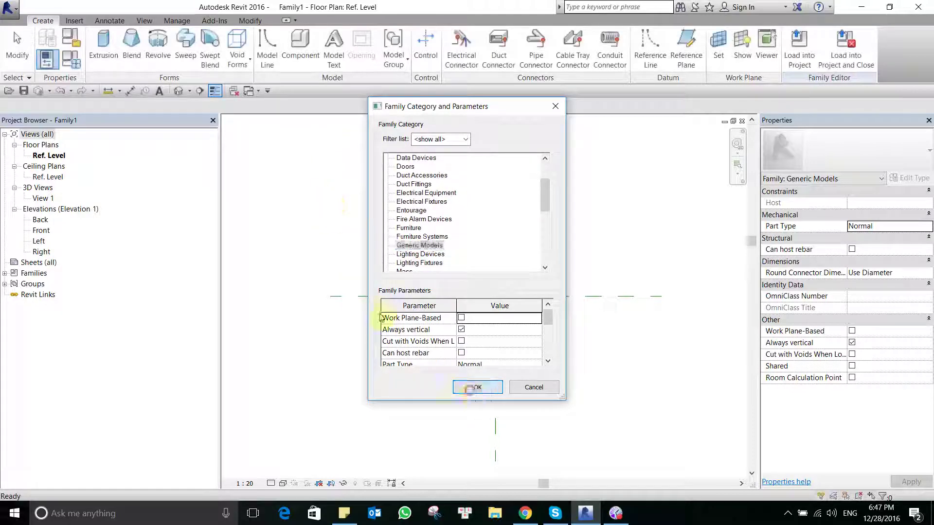
click(477, 387)
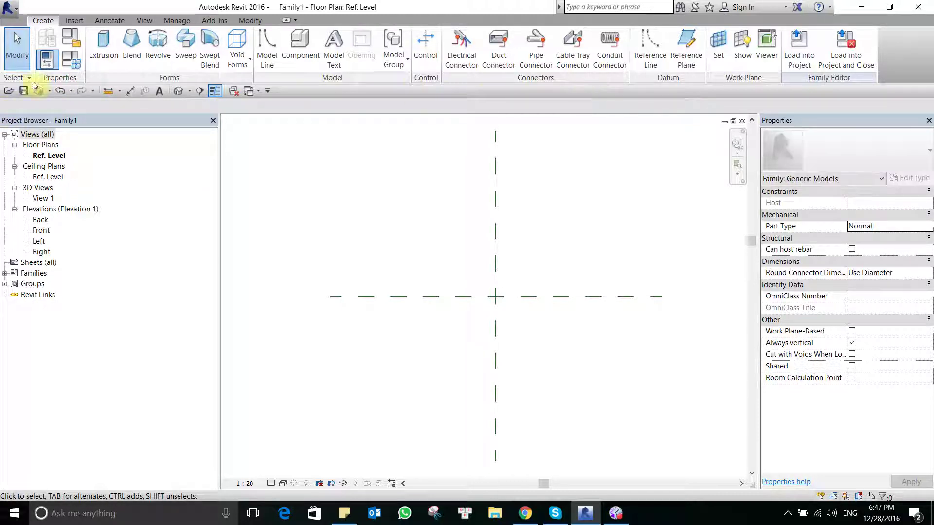
click(41, 144)
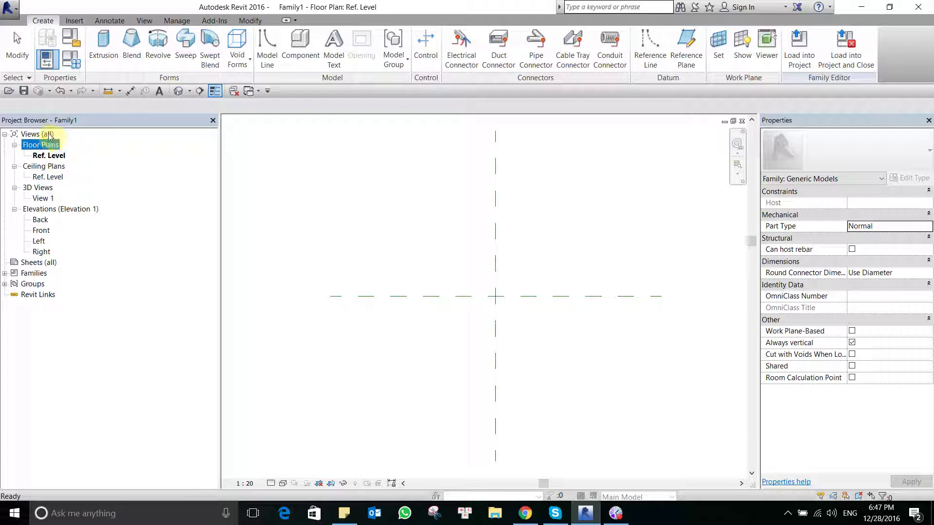
click(96, 167)
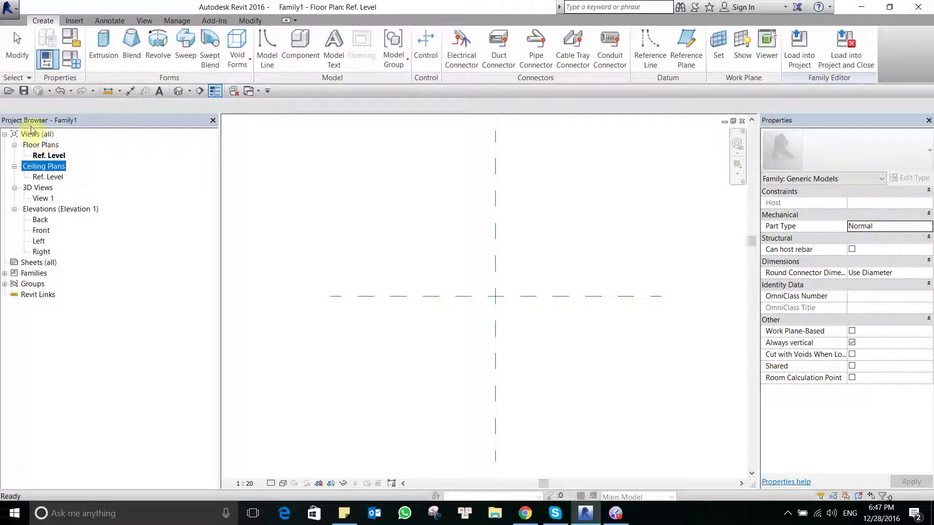
click(51, 155)
click(40, 198)
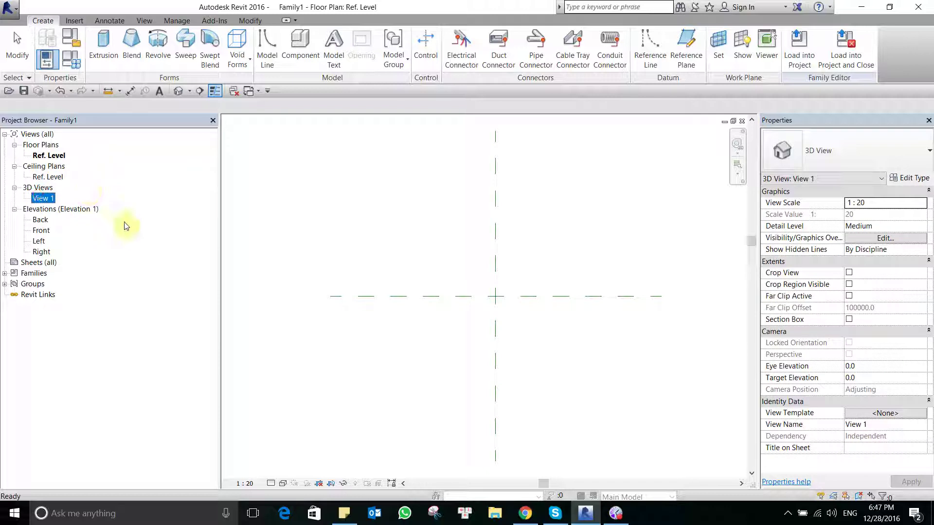
click(40, 219)
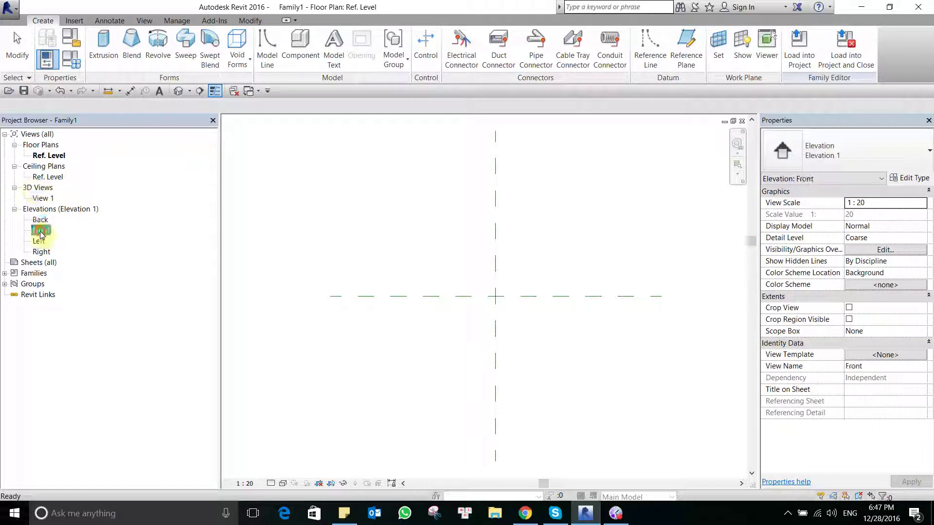
click(42, 251)
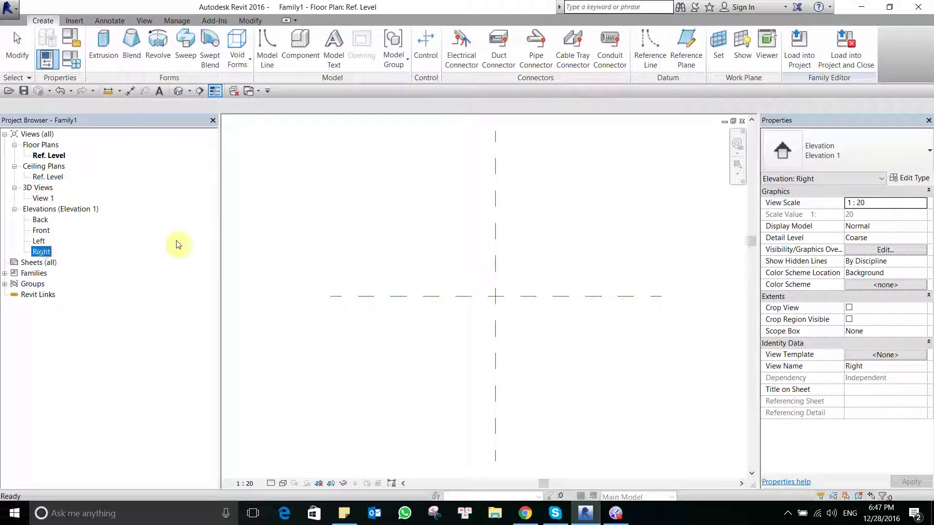
click(53, 156)
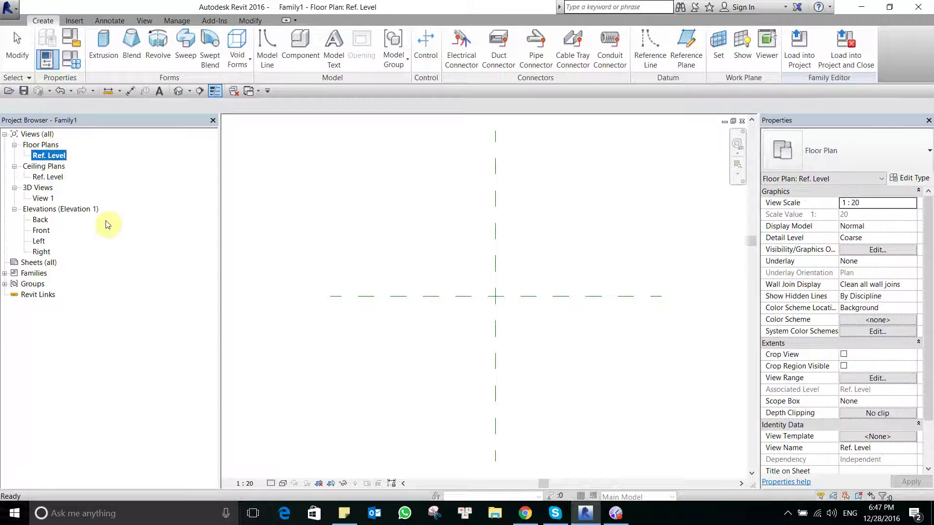
click(43, 198)
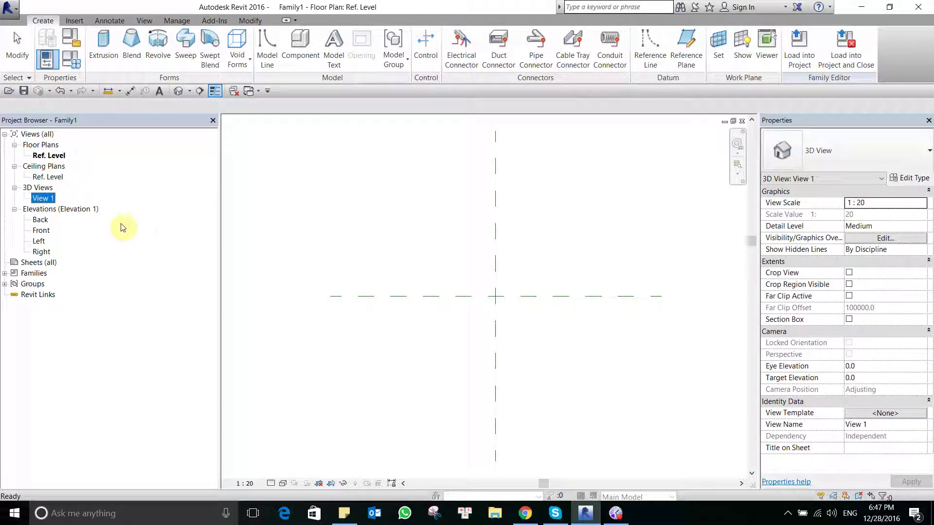
key(Down)
key(Down)
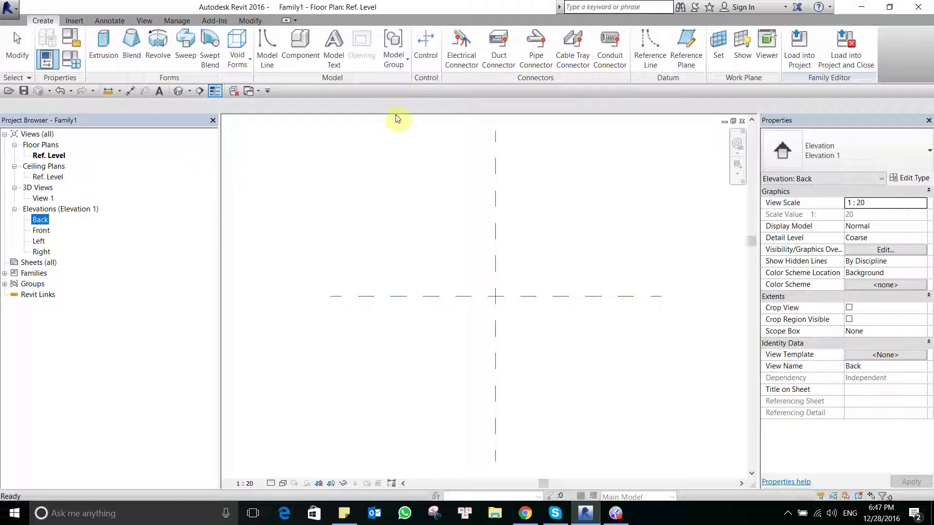
click(497, 380)
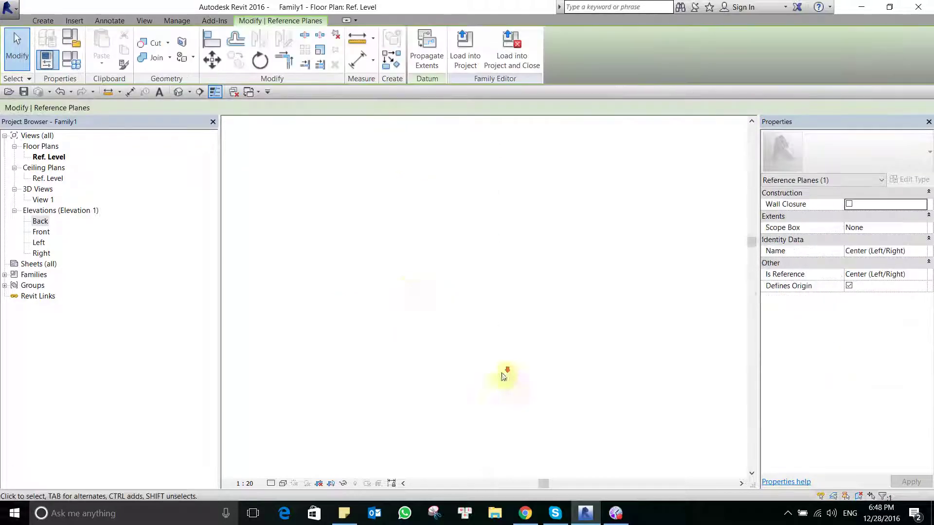
middle_drag(489, 253, 387, 199)
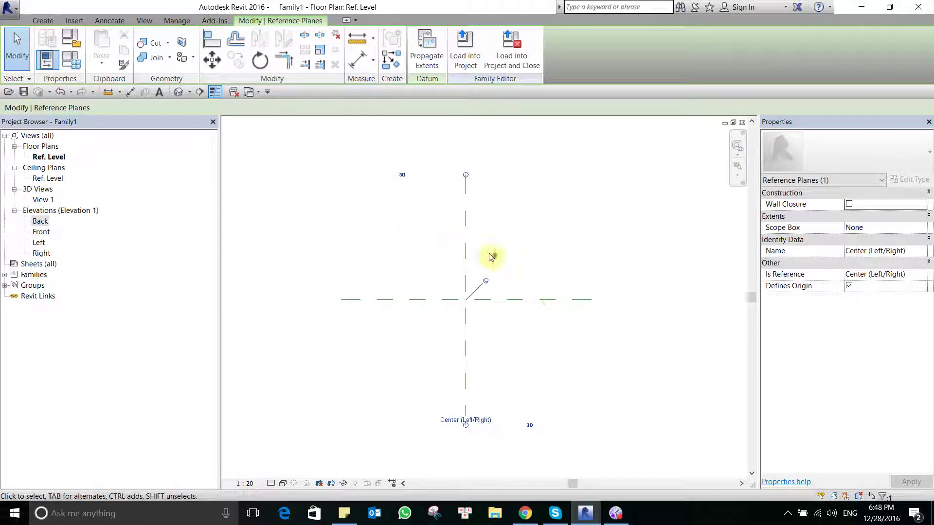
click(365, 188)
click(448, 223)
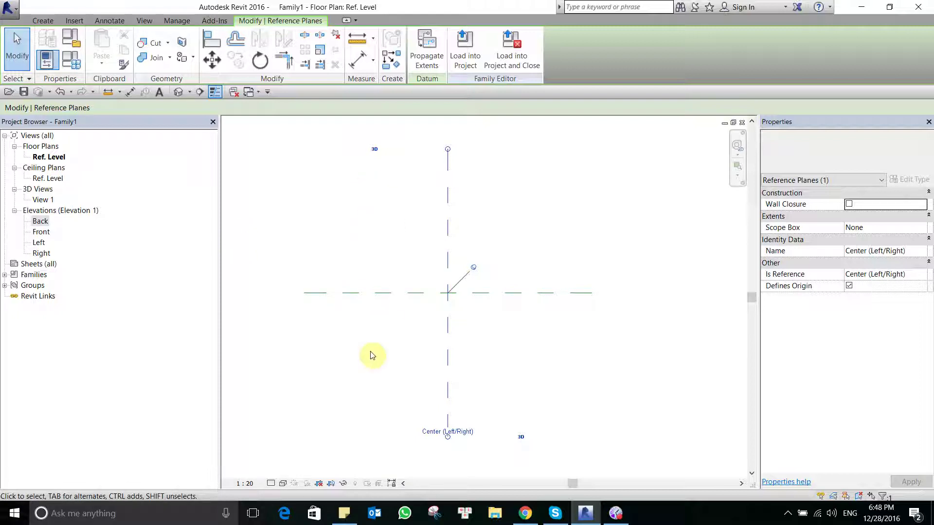
click(355, 156)
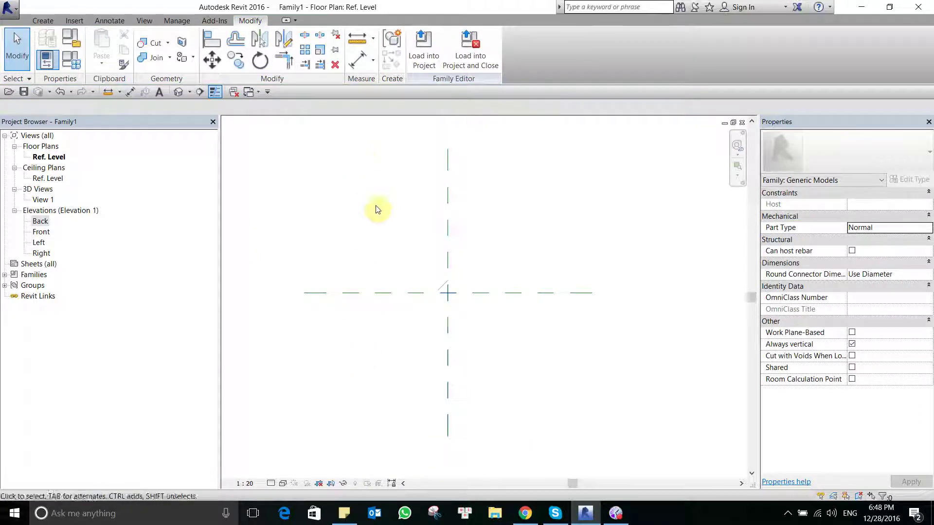
click(481, 295)
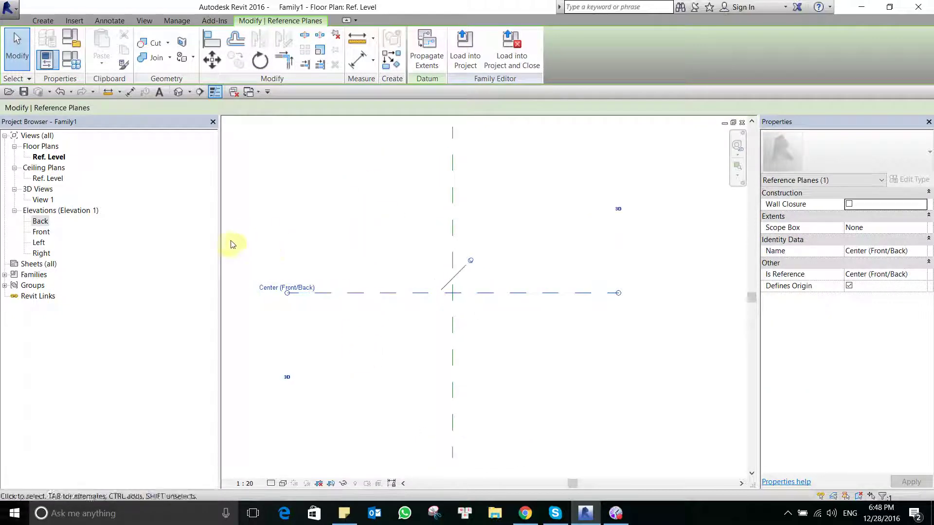
middle_drag(246, 236, 263, 236)
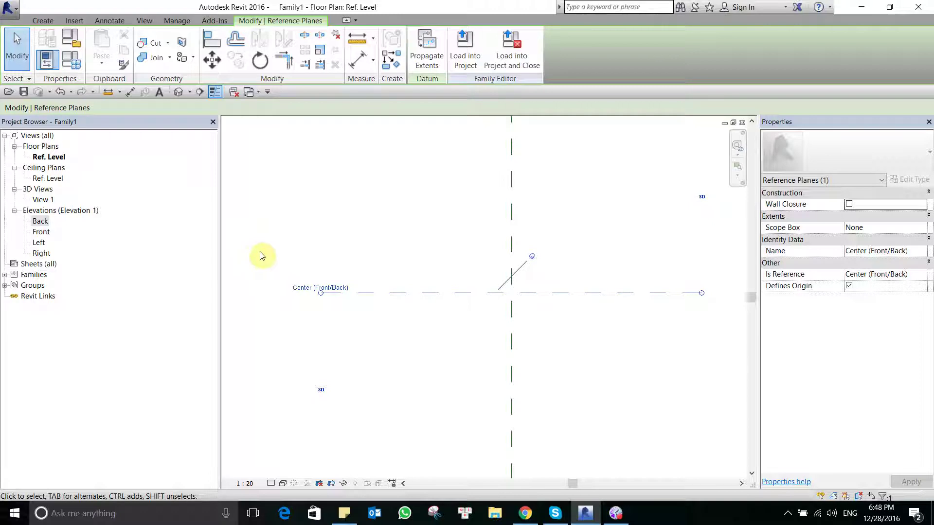
click(408, 152)
click(510, 189)
scroll(401, 183, down, 3)
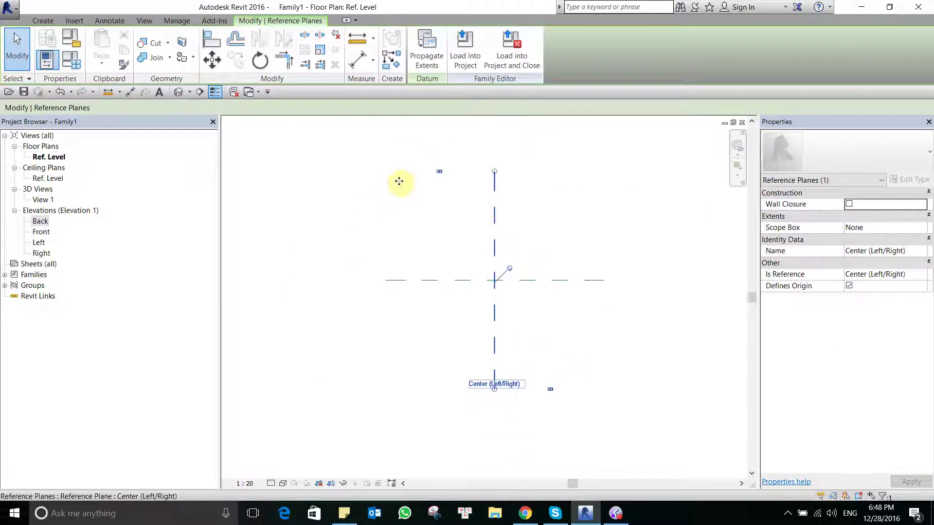
scroll(395, 308, up, 3)
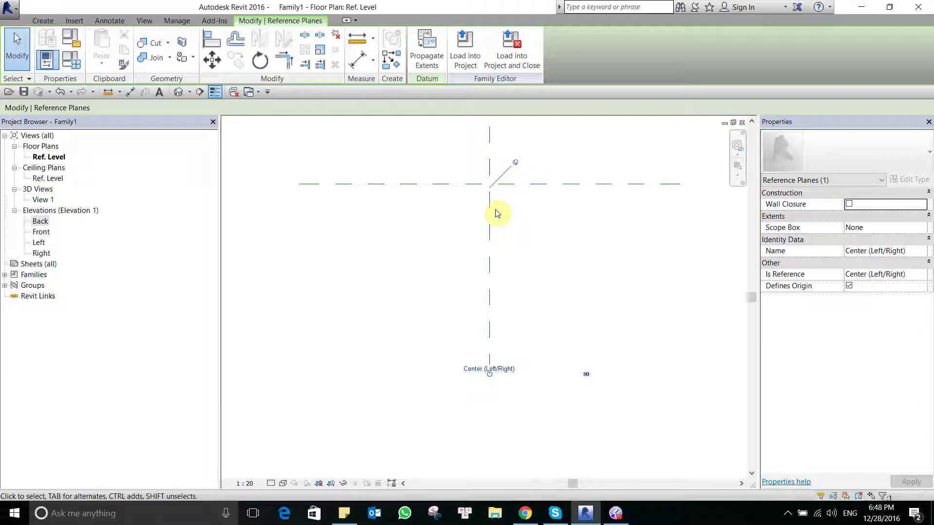
click(413, 210)
middle_drag(425, 221, 423, 265)
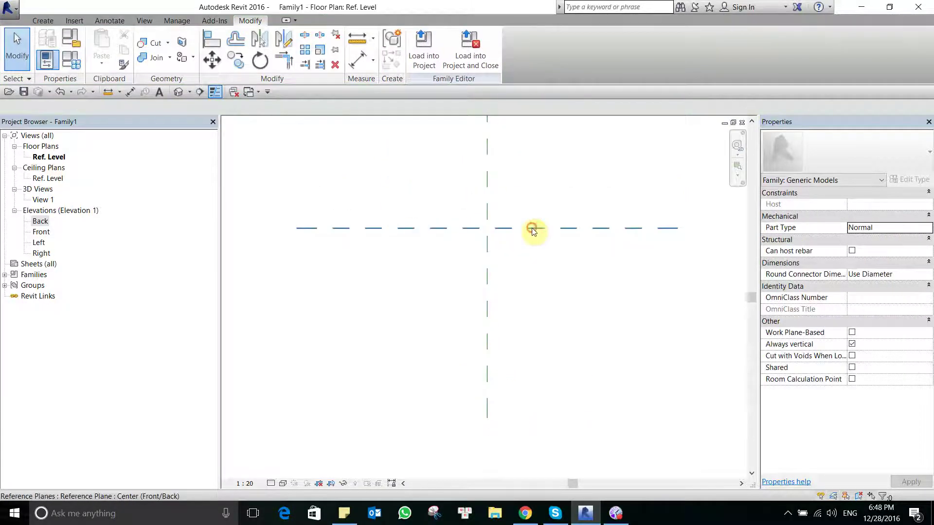
click(533, 230)
middle_drag(421, 188, 500, 292)
scroll(501, 292, down, 2)
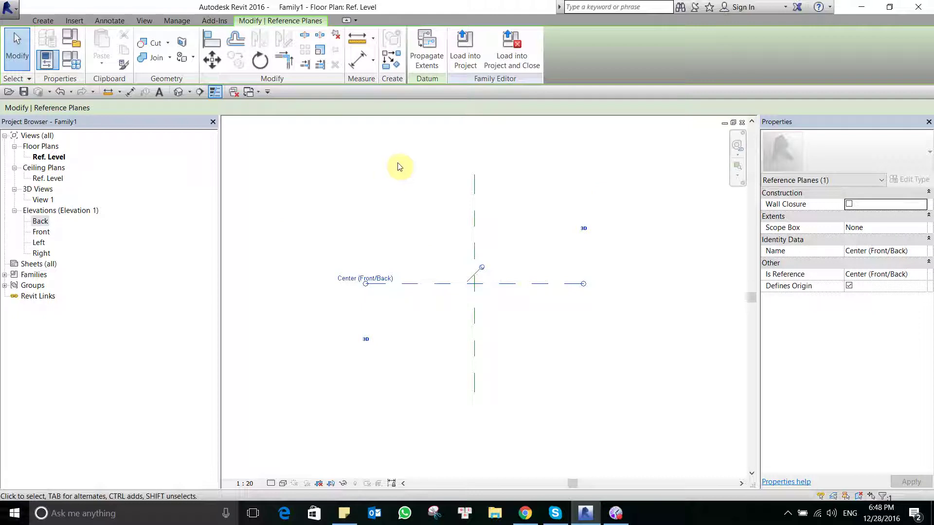
scroll(482, 228, up, 1)
click(474, 219)
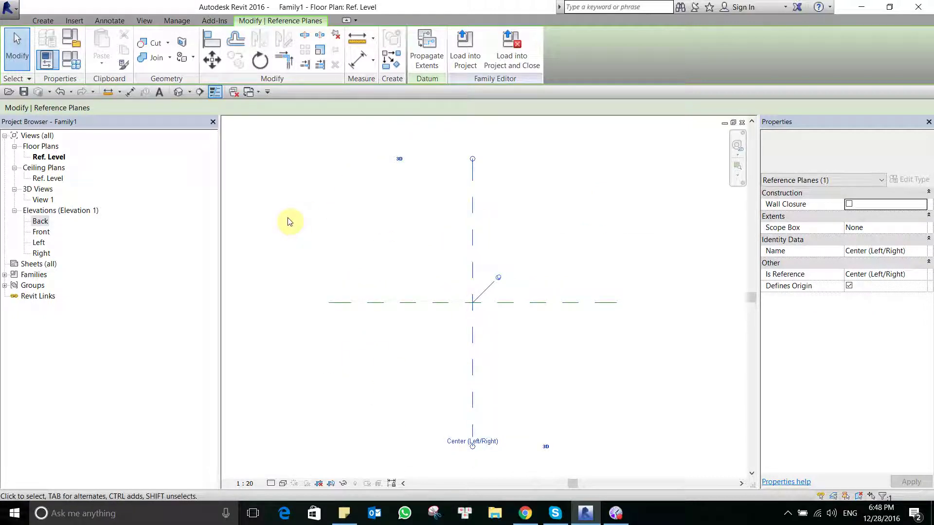
click(430, 249)
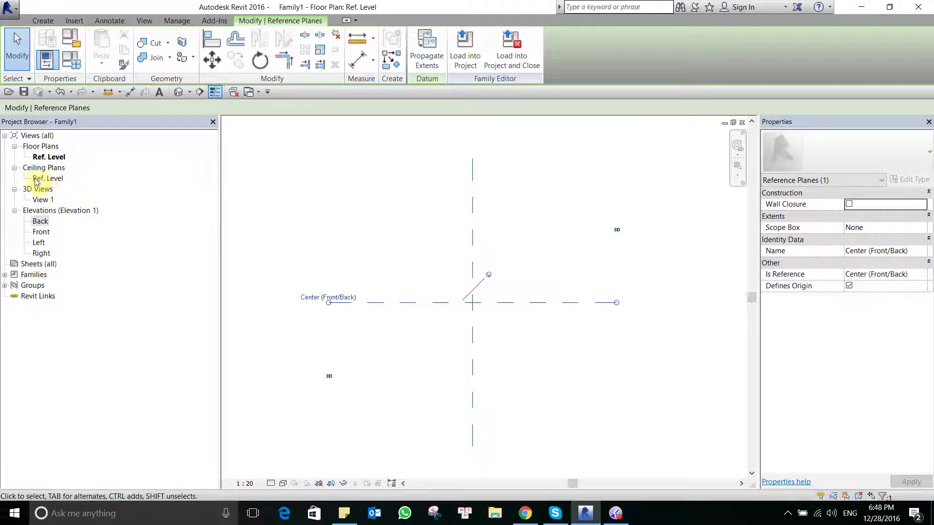
double_click(40, 221)
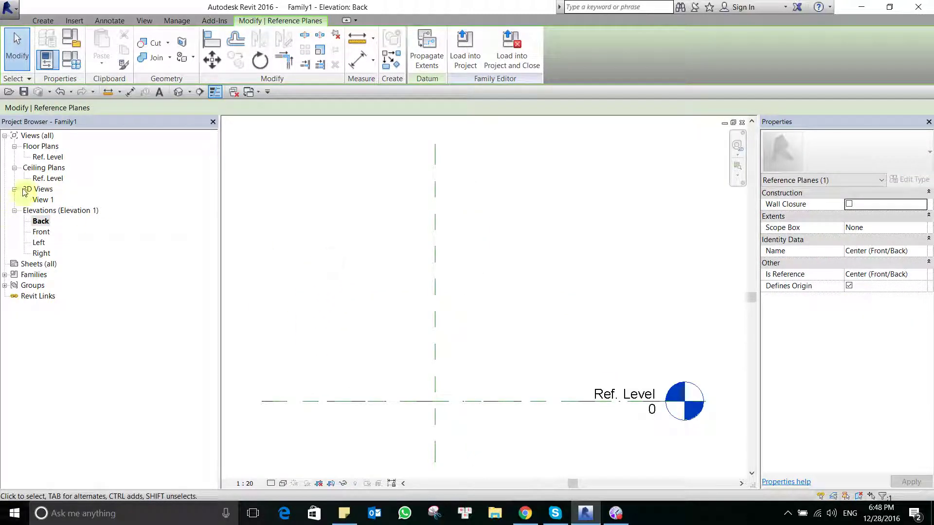
double_click(41, 232)
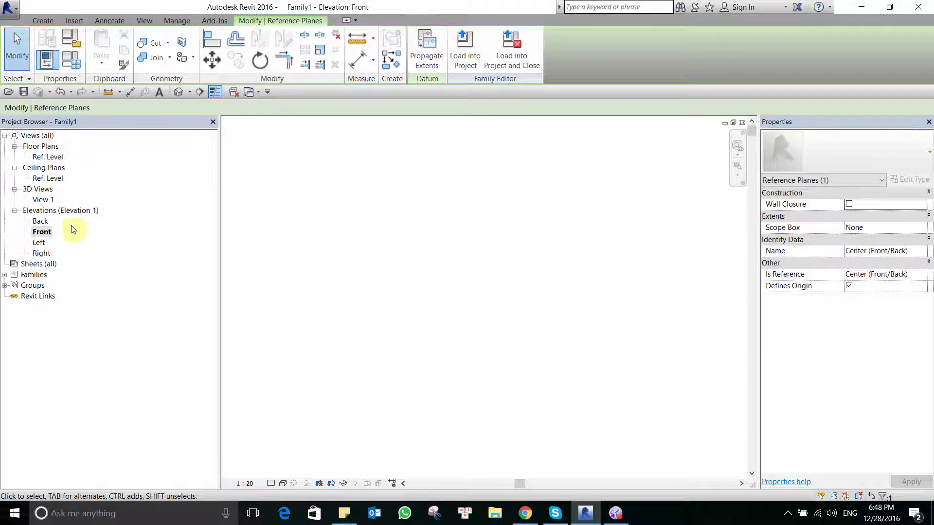
double_click(39, 242)
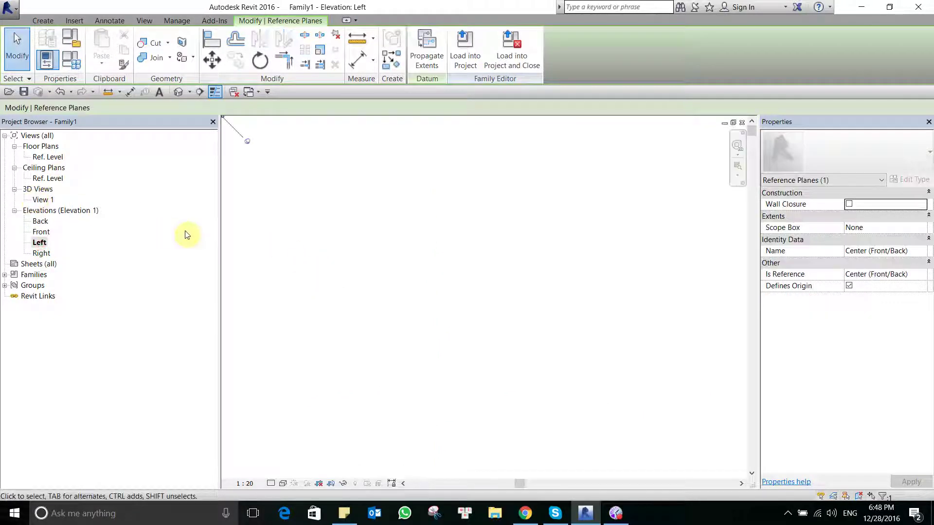
middle_drag(231, 198, 288, 250)
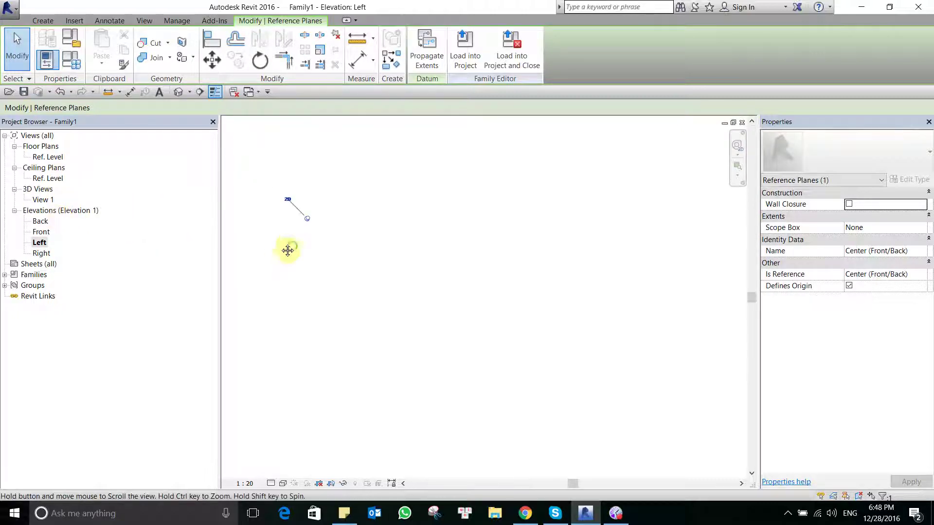
key(Escape)
right_click(363, 304)
click(409, 392)
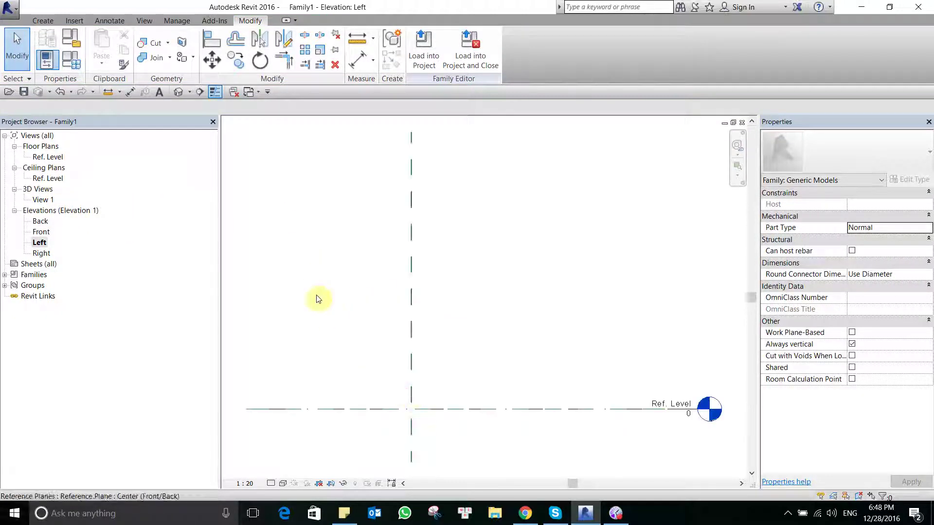
double_click(42, 253)
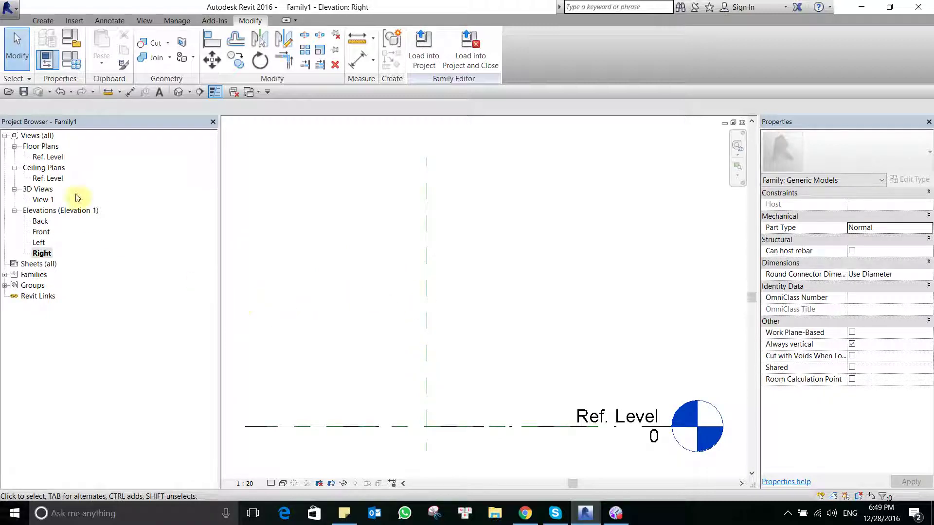
double_click(48, 157)
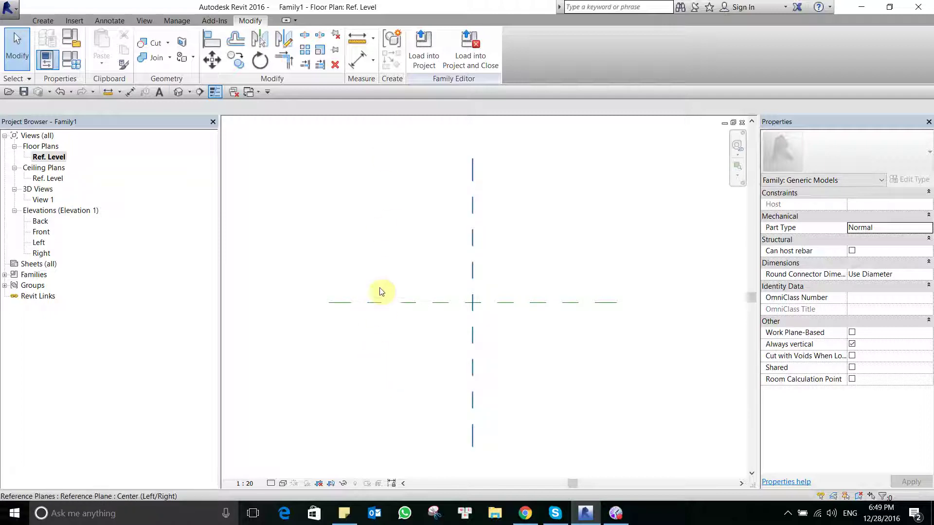
Step: Start a solid extrusion, then cancel the empty sketch and return to the Create tools
click(475, 442)
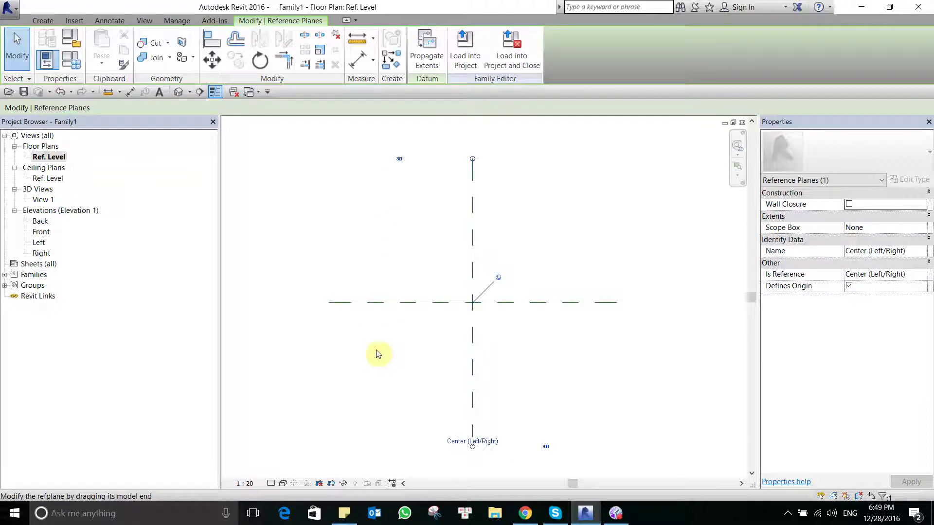
click(287, 288)
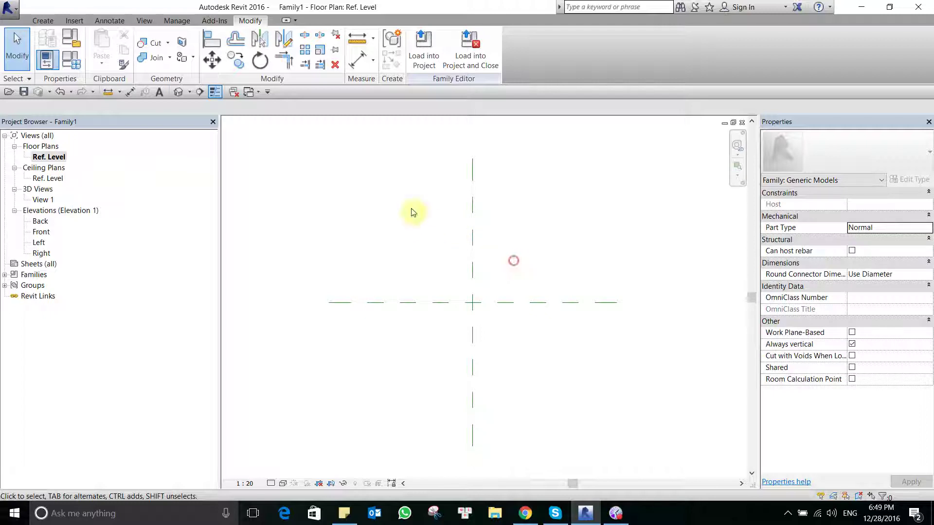
click(42, 20)
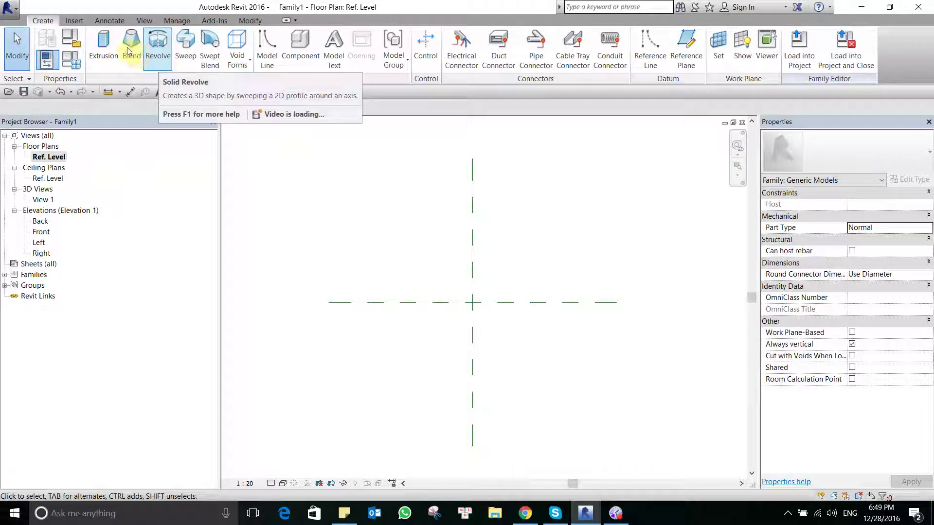
click(103, 49)
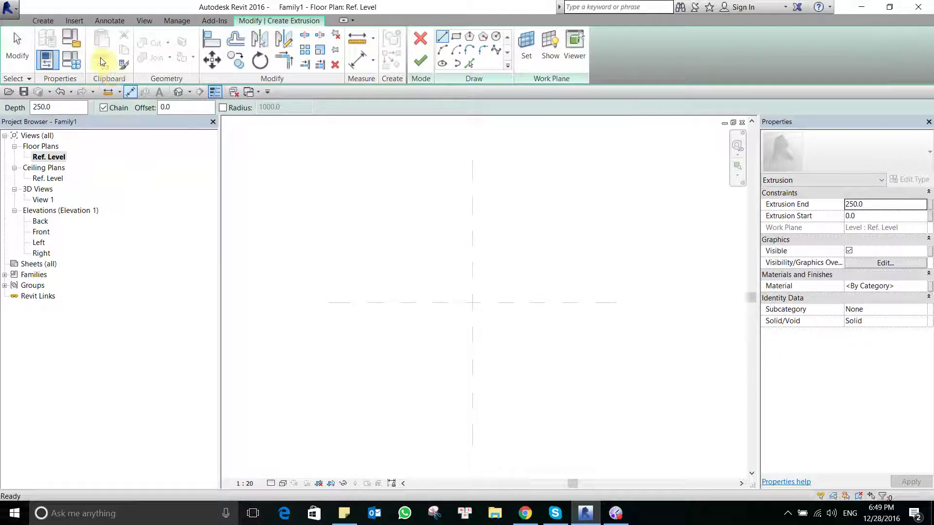
click(42, 21)
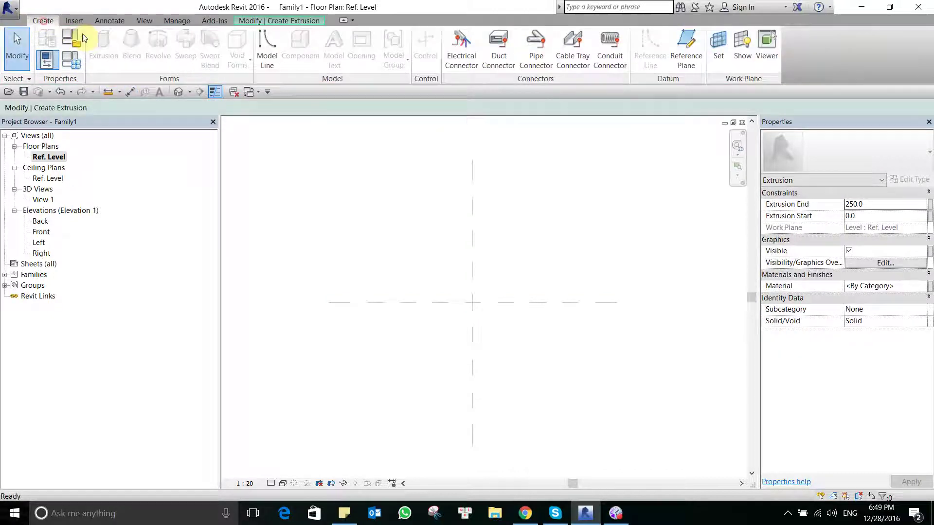
click(270, 21)
click(419, 60)
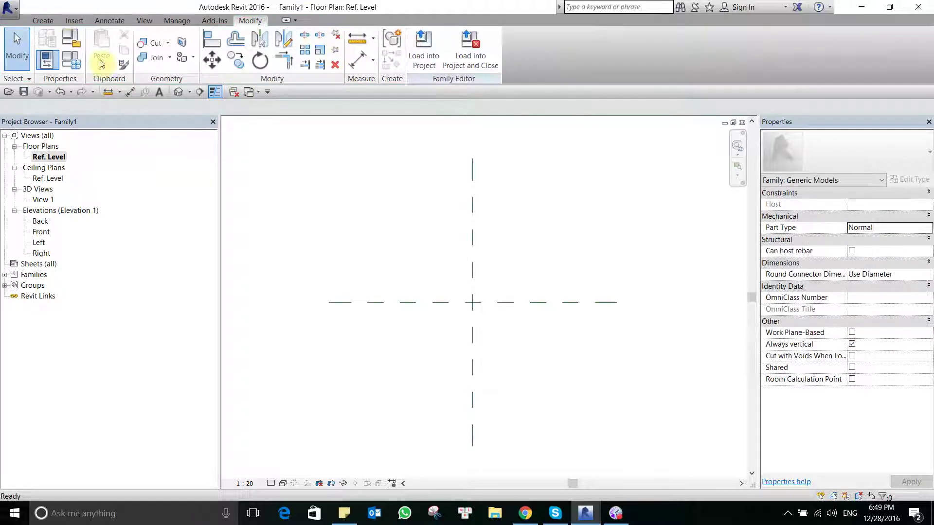
click(43, 21)
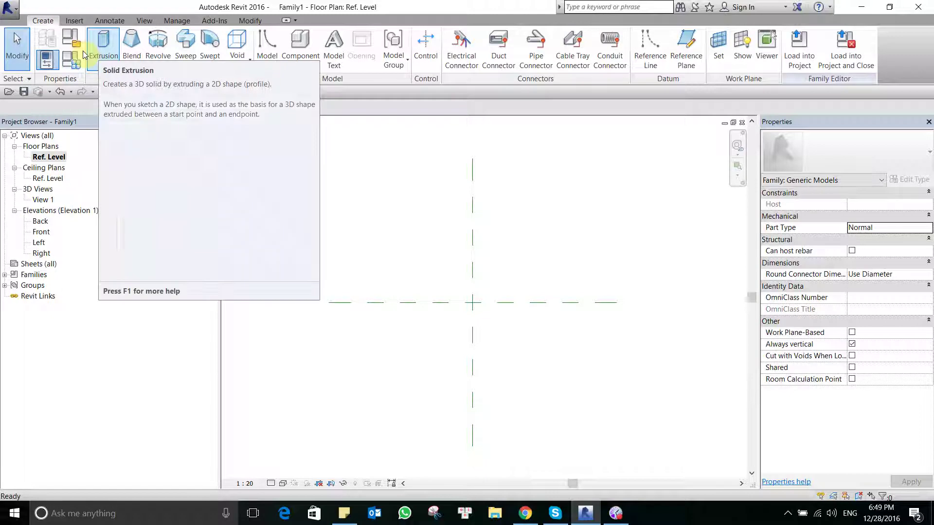
mouse_move(103, 47)
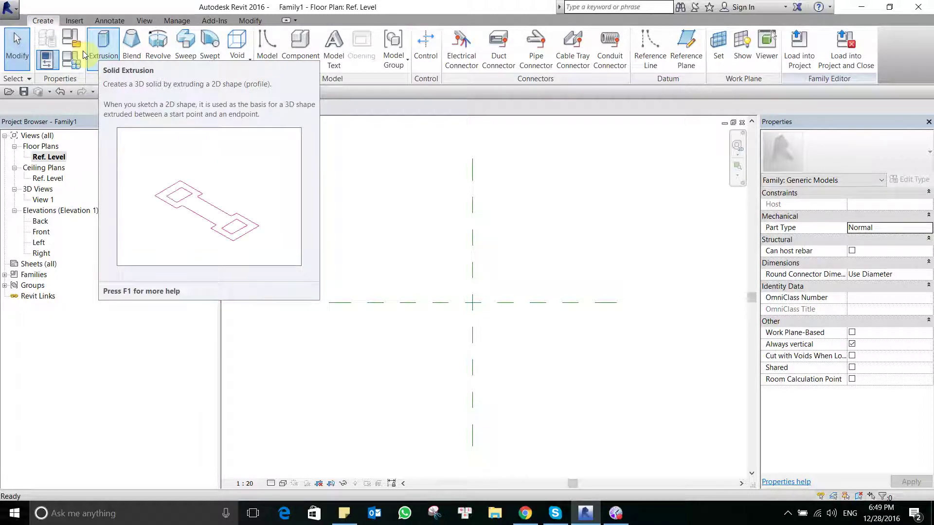
Step: Start a new solid extrusion from the Create tab
click(94, 58)
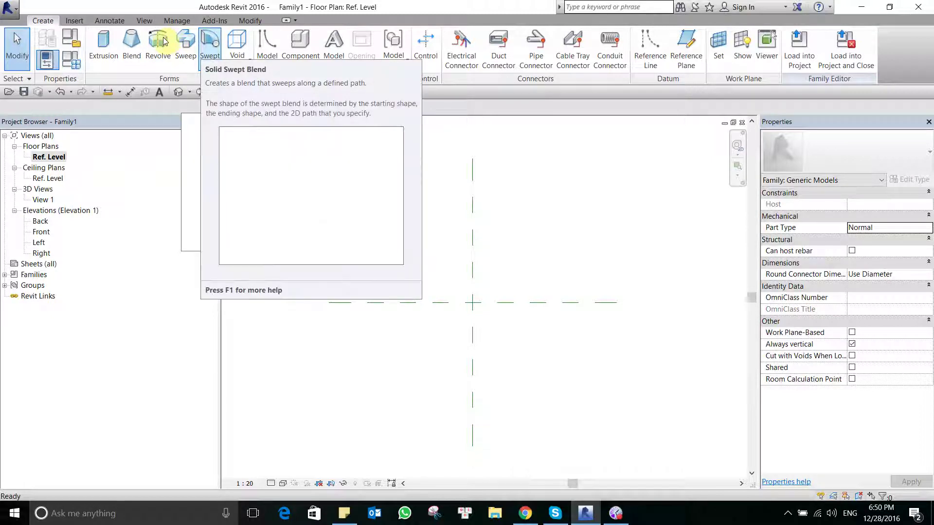
mouse_move(209, 49)
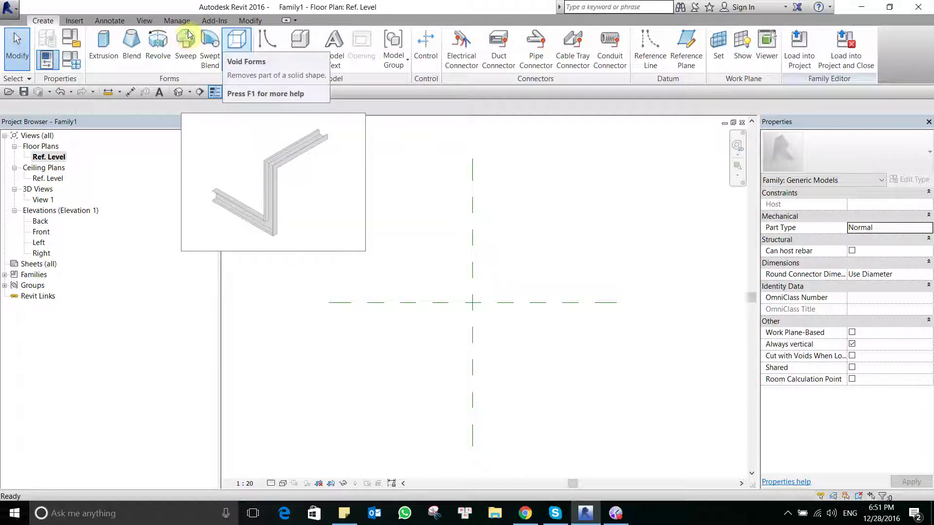
Step: Open the Void Forms dropdown to view the void form types
click(237, 47)
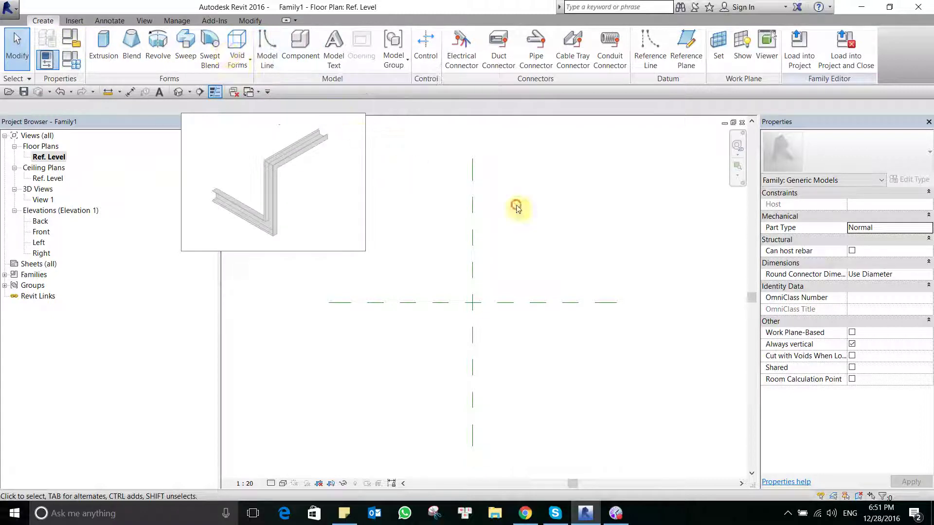
Step: Draw a rectangle of model lines with a 600 first edge
click(267, 53)
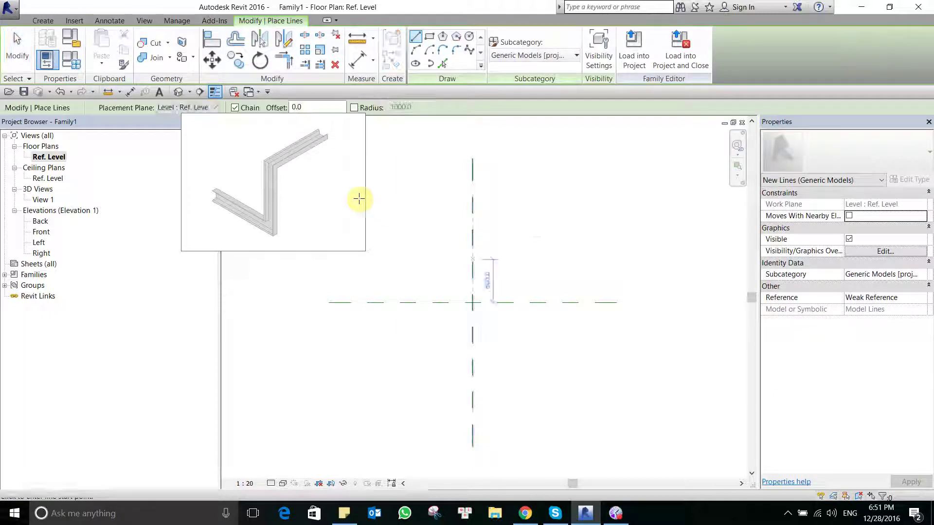
text(600)
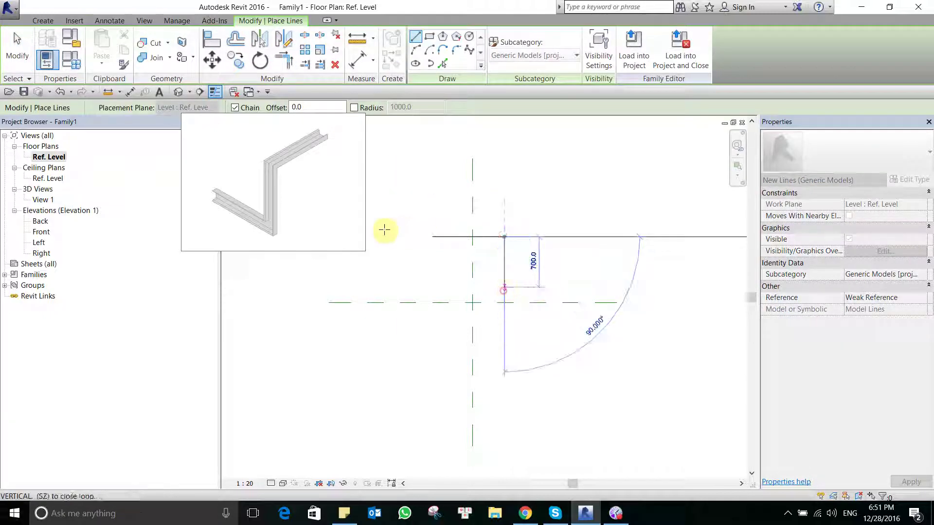
key(Return)
click(350, 233)
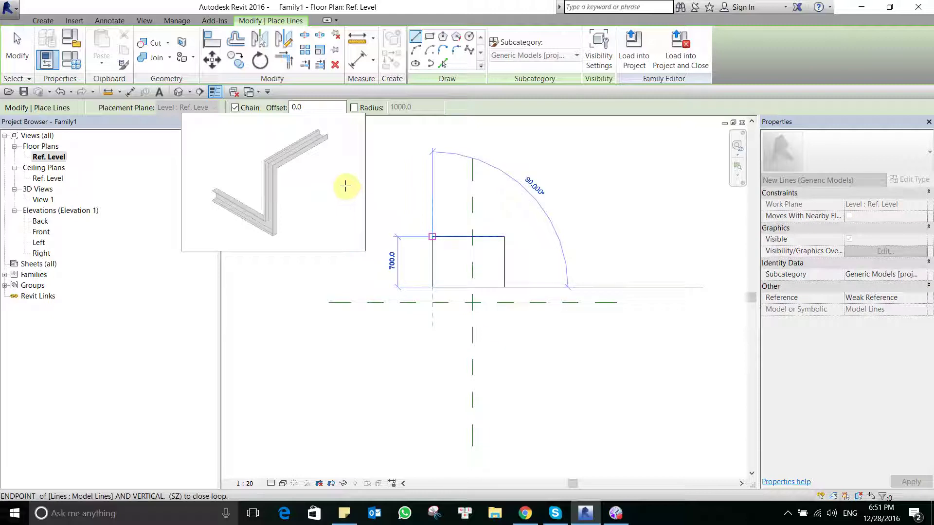
key(Escape)
key(Escape)
scroll(458, 270, up, 2)
scroll(458, 270, up, 2)
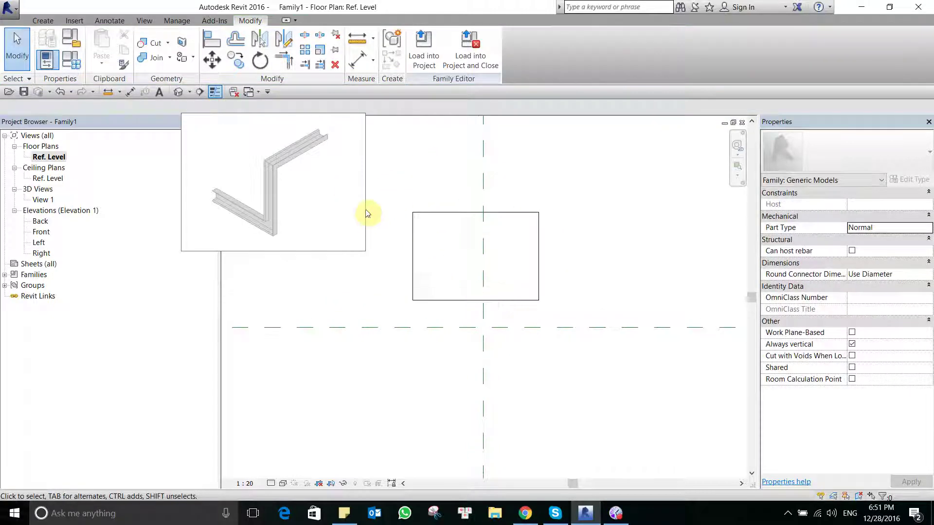
Step: Place 3D model text 'WC' inside the rectangle
click(41, 20)
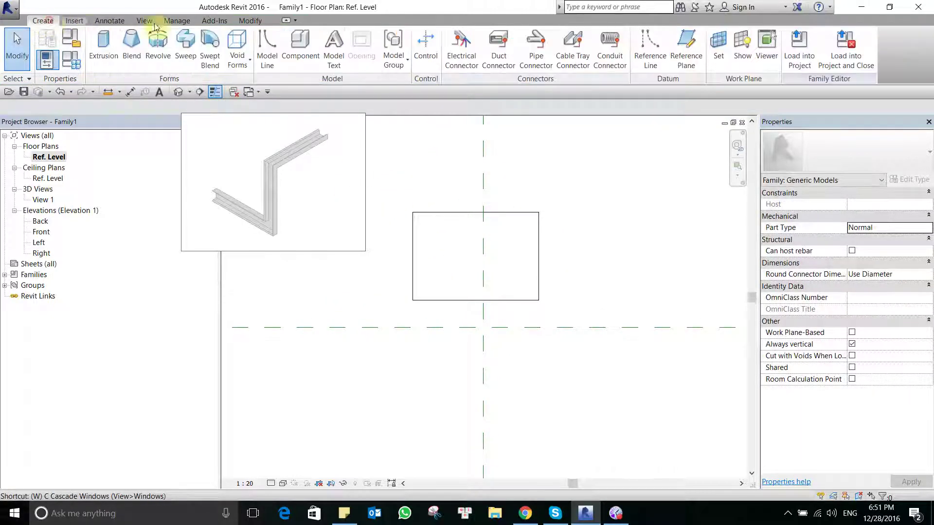
click(334, 49)
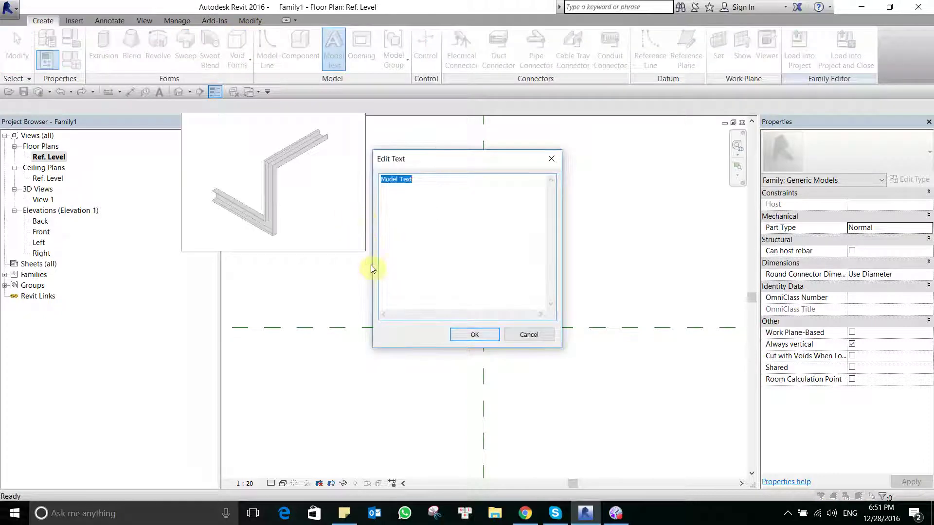
text(ww)
key(BackSpace)
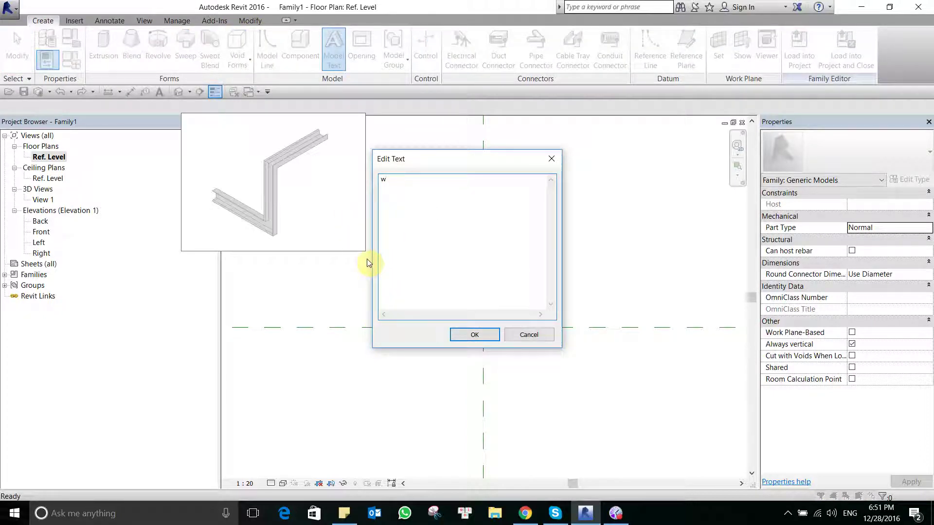
text(C)
text(w)
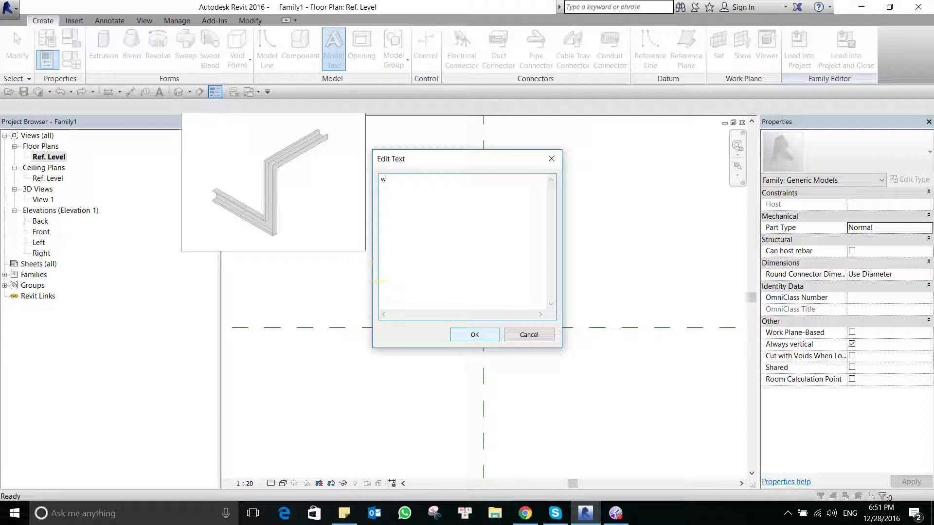
click(474, 335)
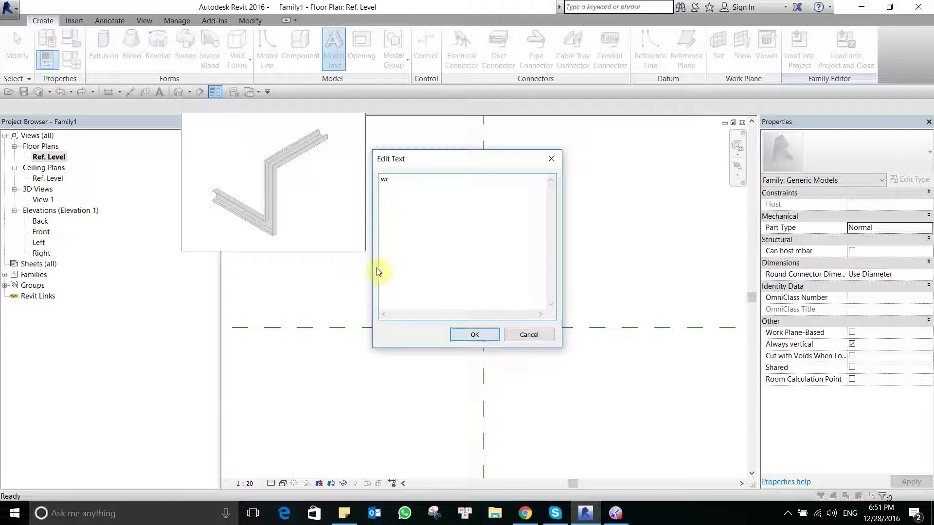
key(Escape)
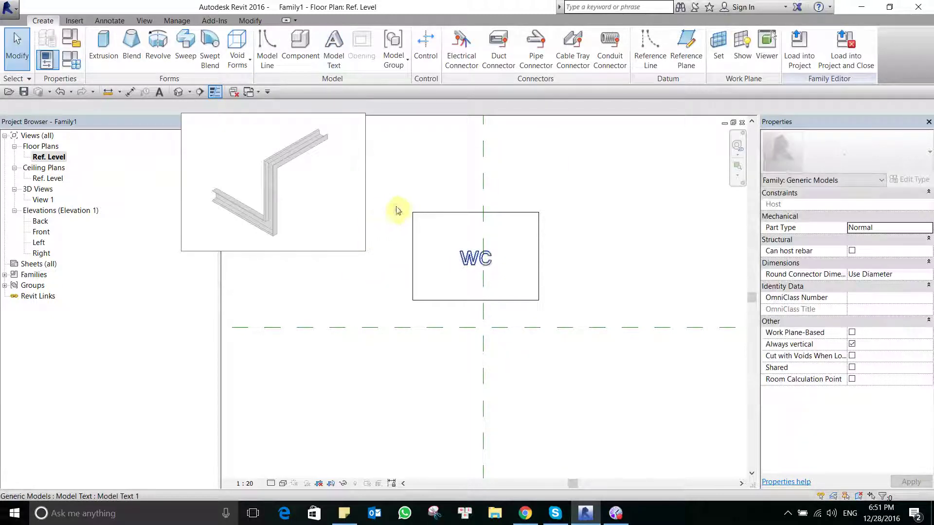
Step: Inspect the WC text in 3D View 1 with Zoom To Fit and orbit, then reopen Ref. Level
click(553, 323)
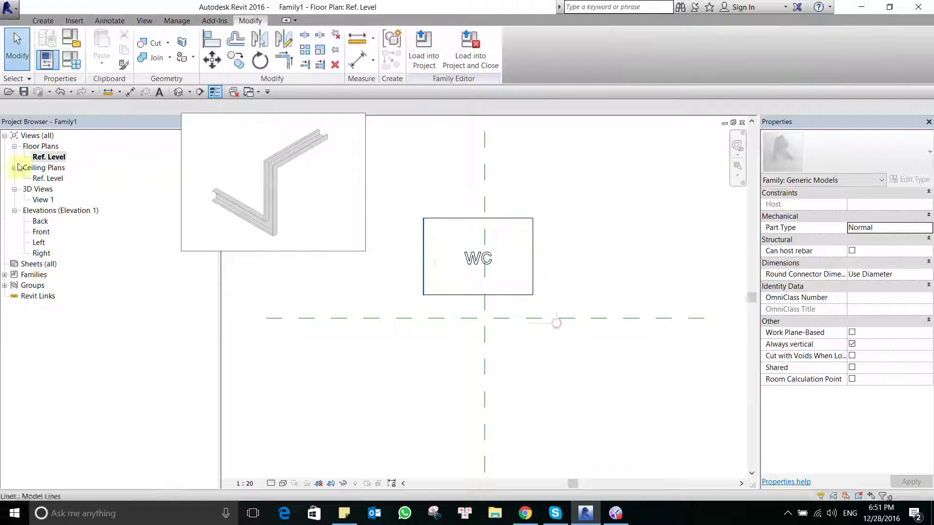
click(48, 178)
double_click(43, 200)
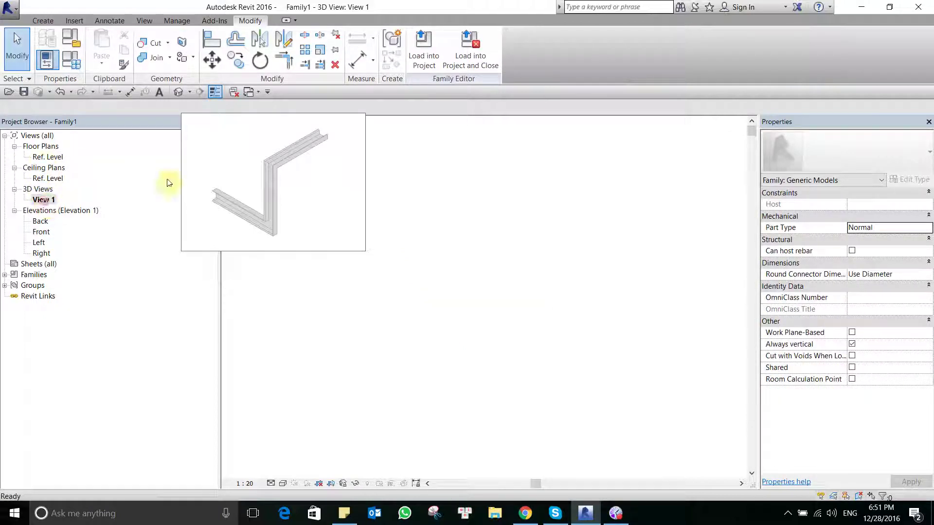
right_click(499, 306)
click(540, 414)
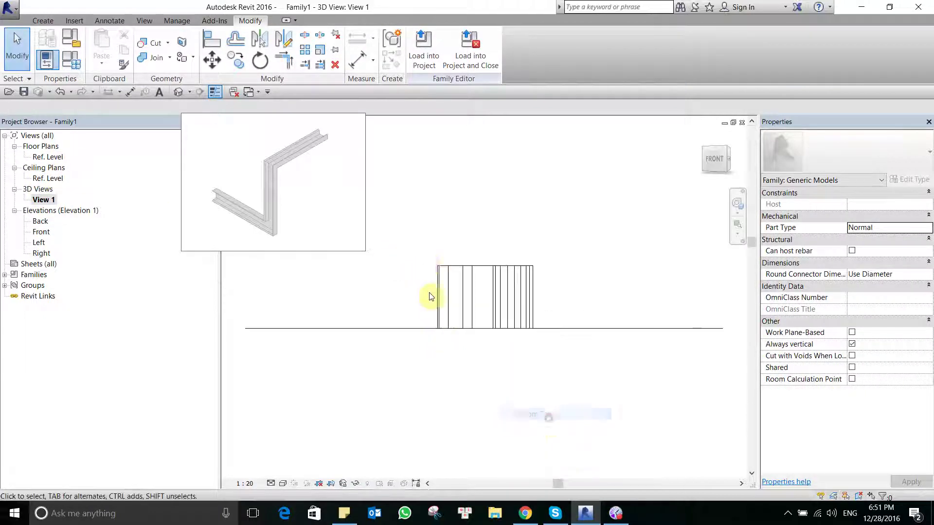
mouse_move(423, 201)
shift+middle_down()
mouse_move(413, 265)
mouse_move(444, 240)
mouse_move(532, 247)
mouse_move(298, 230)
mouse_move(413, 153)
mouse_move(546, 212)
mouse_move(538, 119)
mouse_move(489, 67)
mouse_move(427, 179)
mouse_move(459, 254)
mouse_move(524, 242)
mouse_move(503, 145)
mouse_move(513, 372)
shift+middle_up()
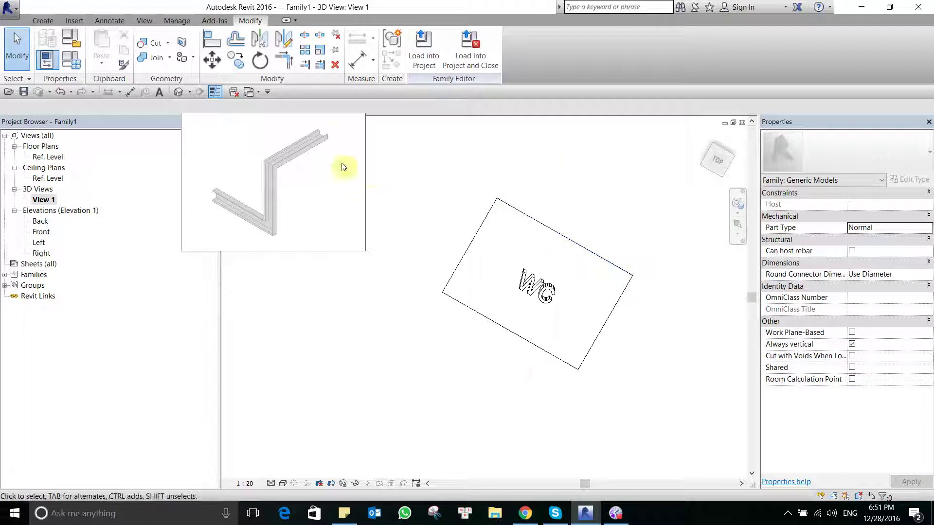
click(513, 334)
double_click(49, 157)
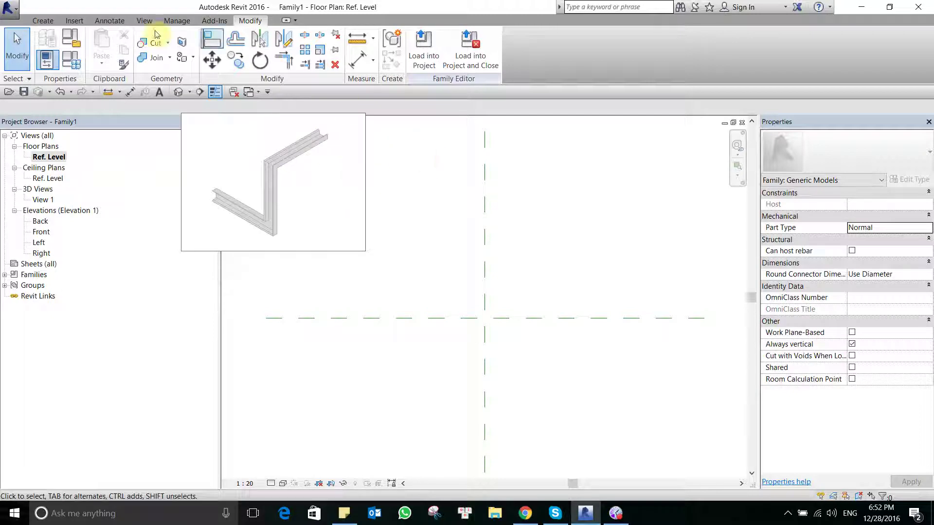
Step: Show the Create tools and zoom the Ref. Level plan with the mouse wheel
click(44, 20)
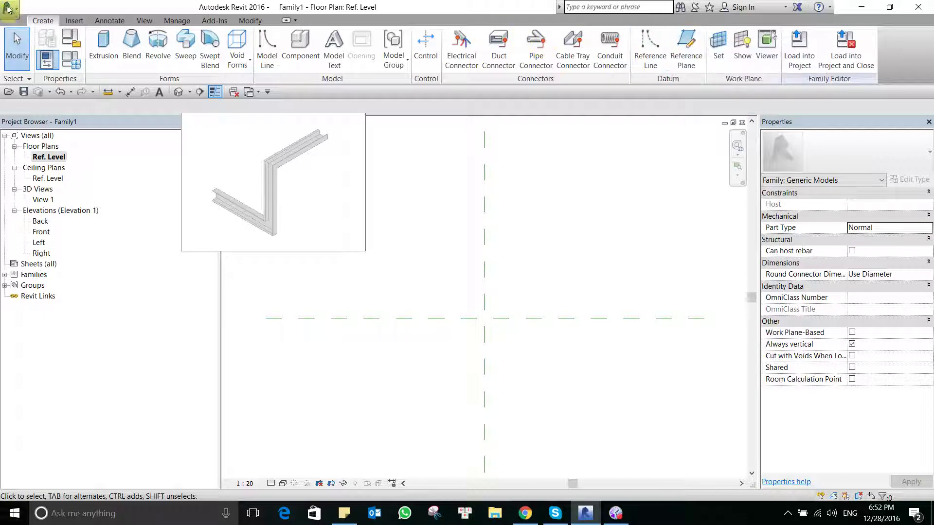
scroll(559, 219, down, 2)
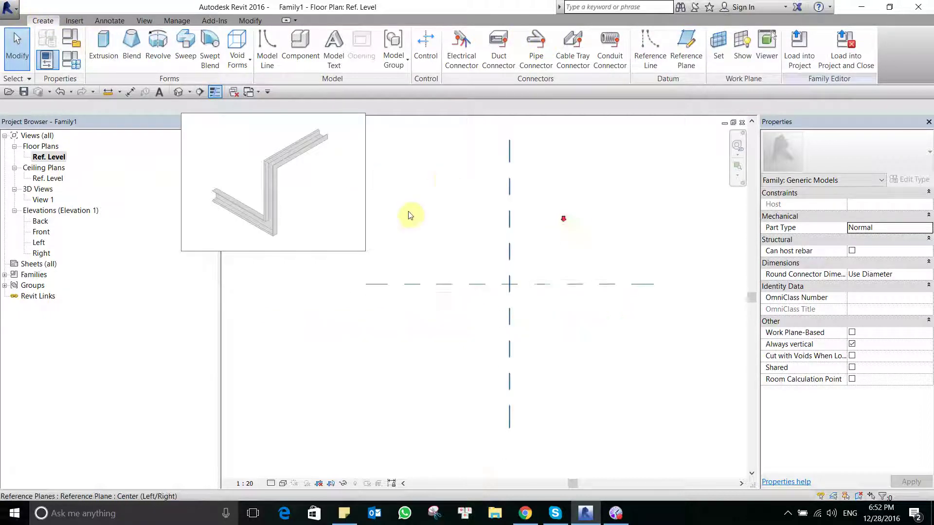
scroll(433, 199, up, 1)
scroll(444, 243, up, 1)
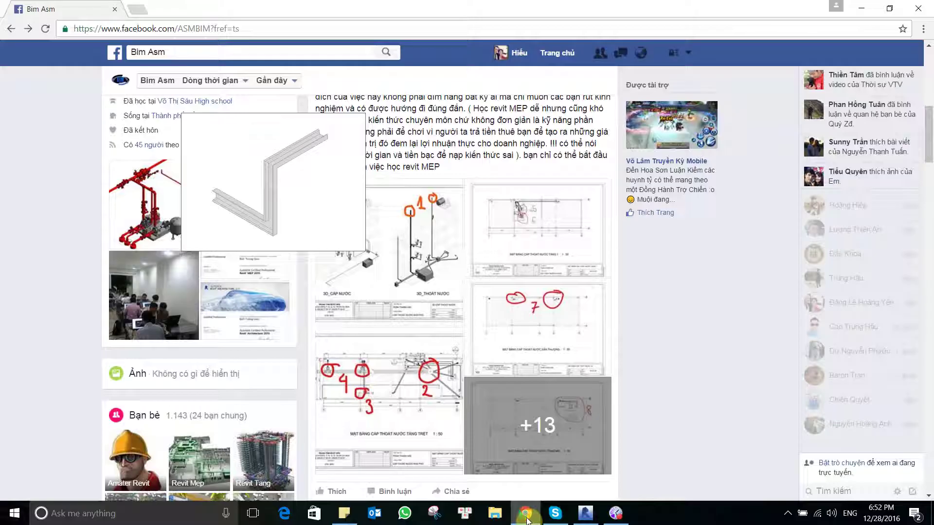
Step: Switch to Chrome and load google.com in a new tab
click(525, 513)
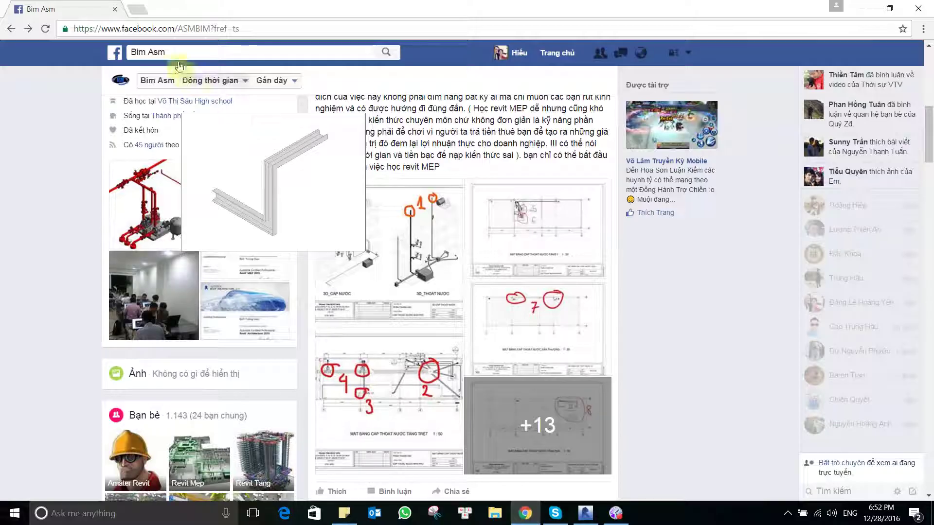
click(136, 11)
text(google.com)
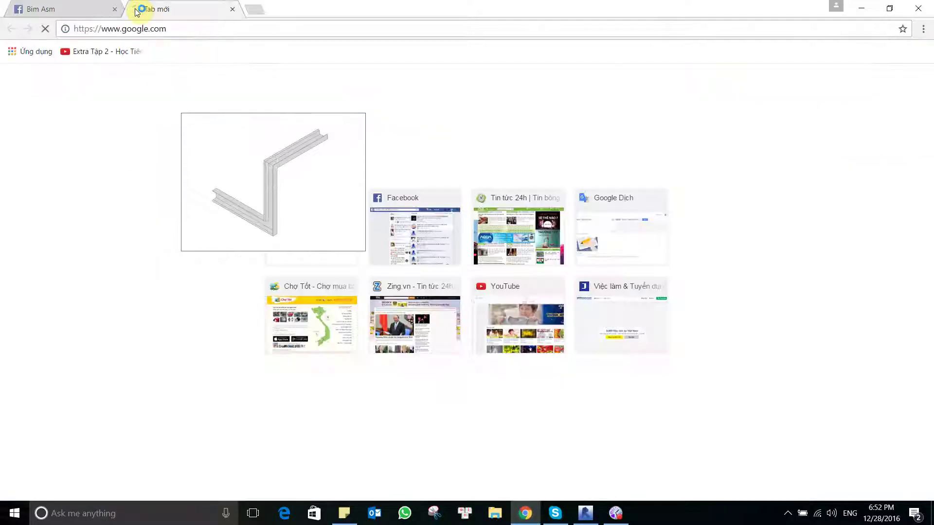
key(Return)
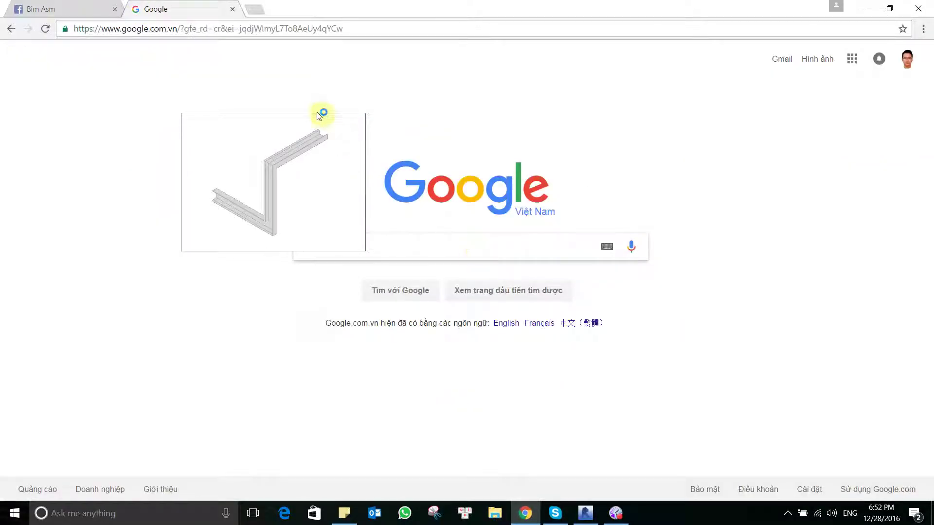
Step: Search Google images for 'HINH TRU CHU NHAT', then minimize Chrome
text(HI)
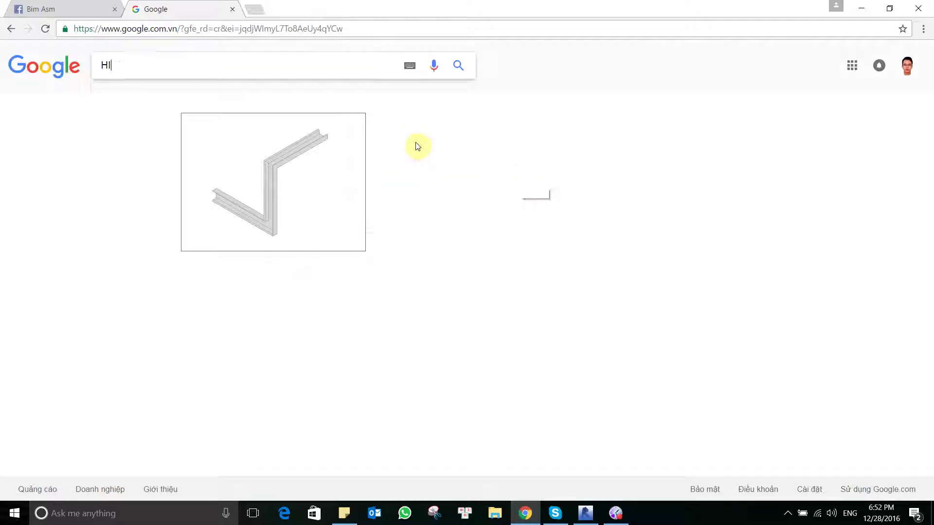
text(NH TR)
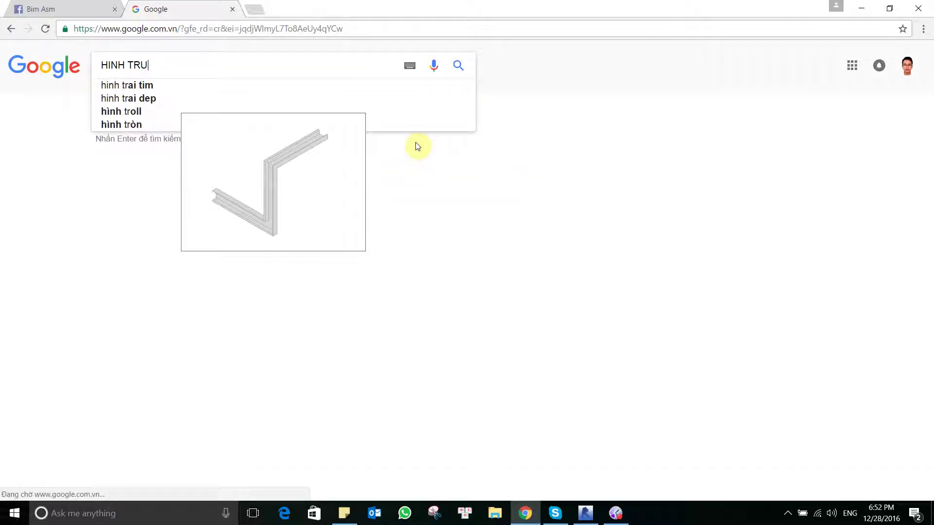
text(U)
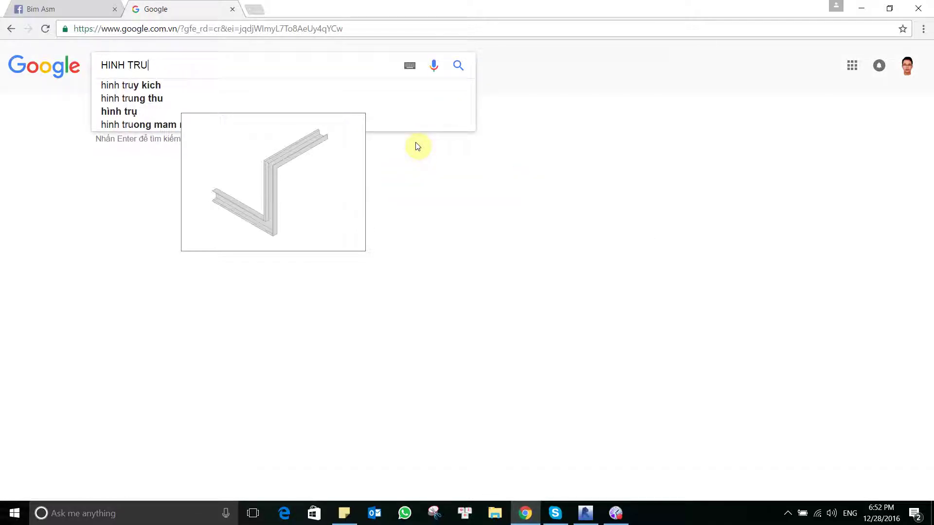
key(BackSpace)
key(BackSpace)
text(T)
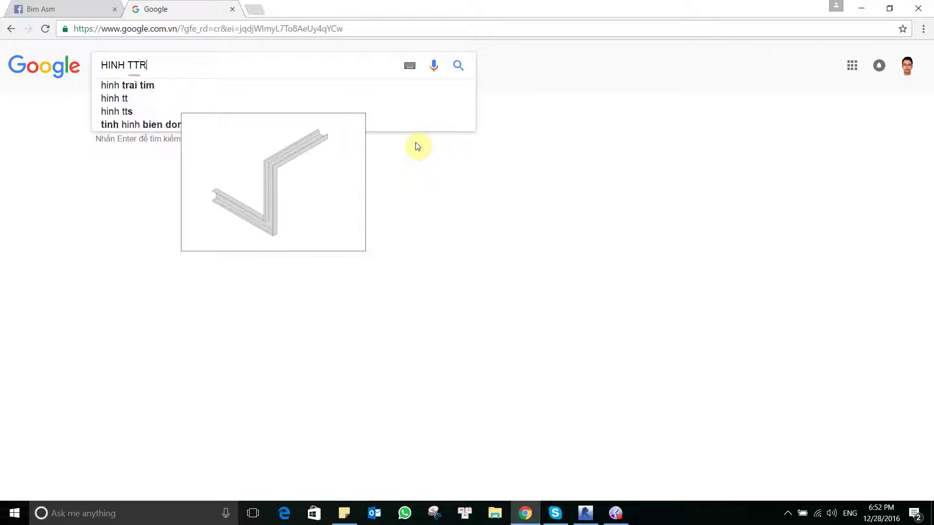
key(BackSpace)
text(RU CHU N)
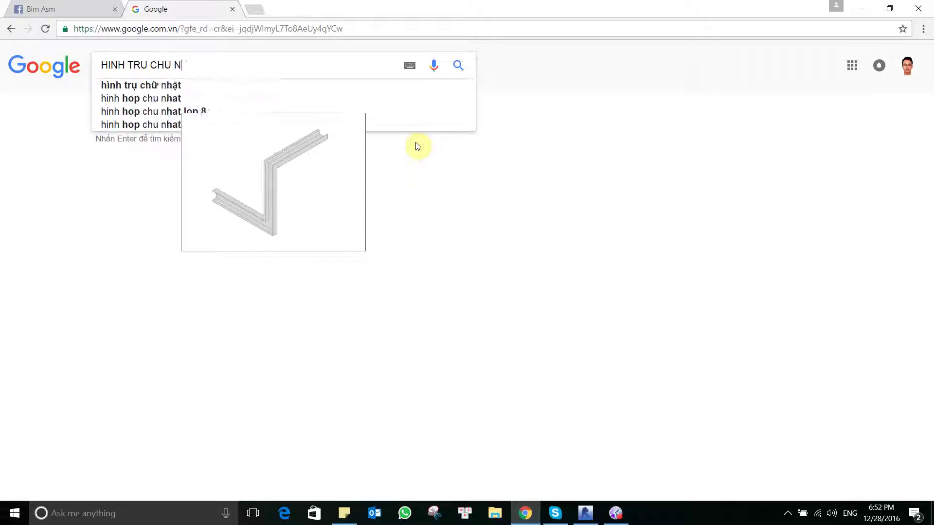
text(HAT)
key(Return)
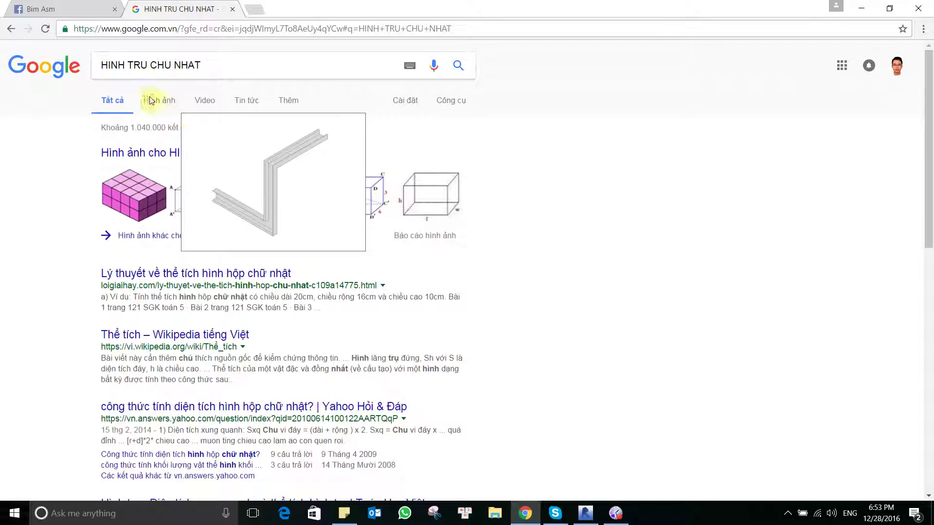
click(142, 194)
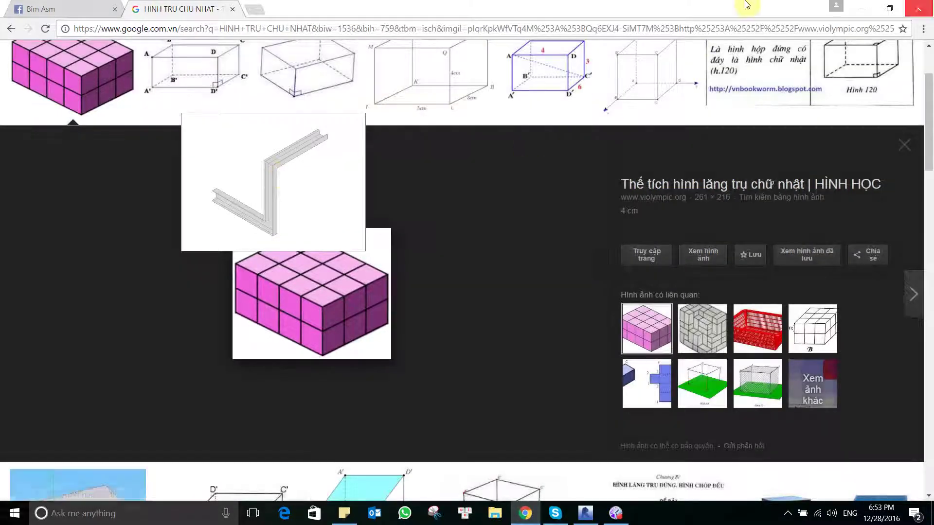
click(860, 8)
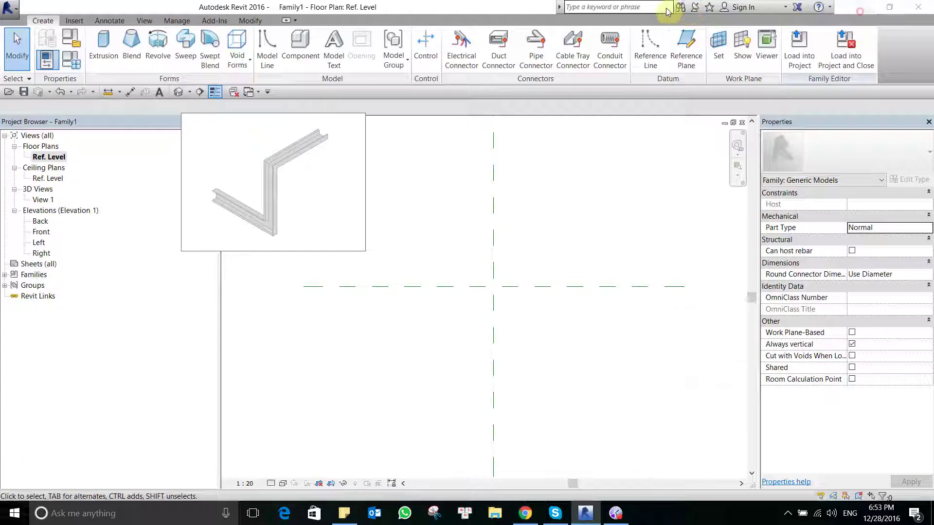
Step: In a new solid extrusion sketch, draw a closed 1200 by 900 rectangle
click(94, 53)
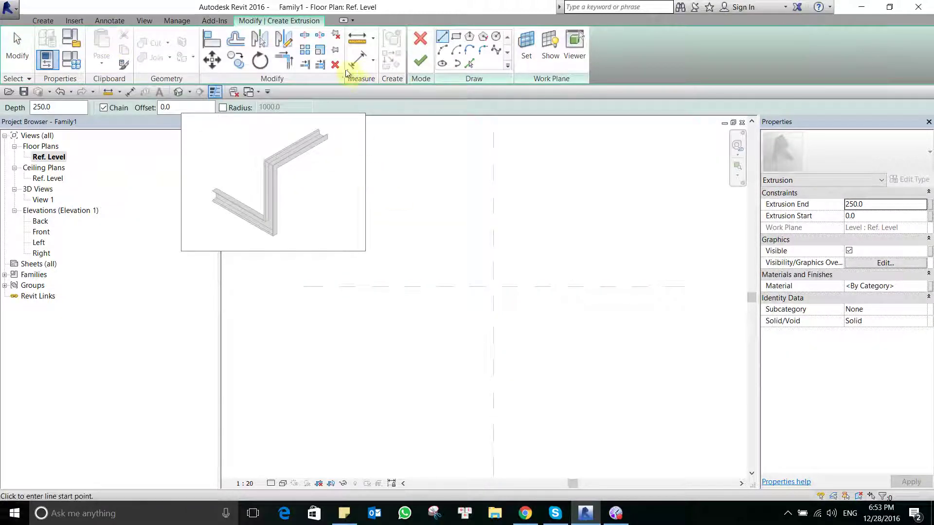
click(431, 233)
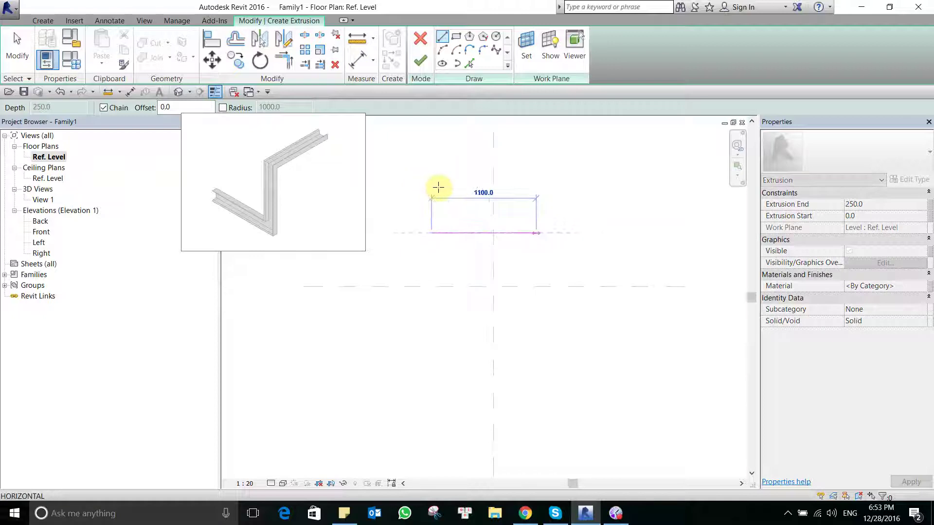
click(545, 232)
click(545, 318)
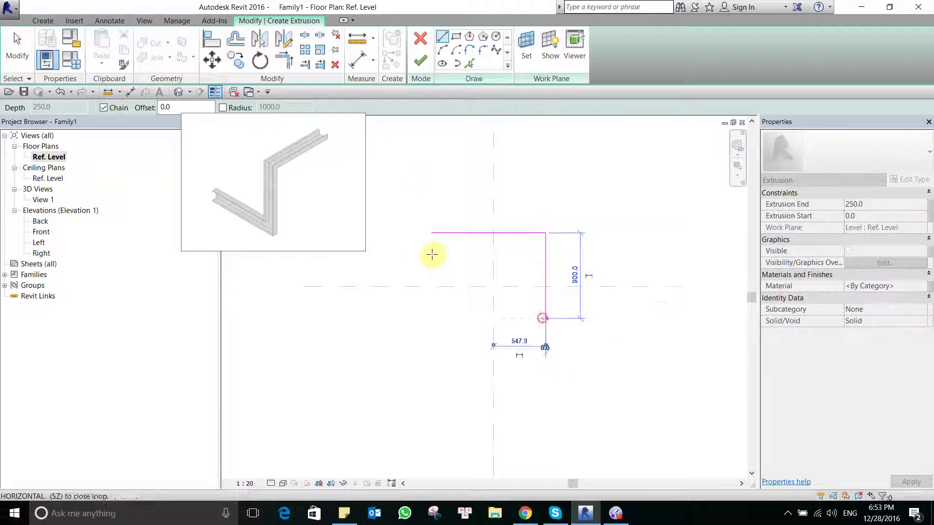
click(431, 319)
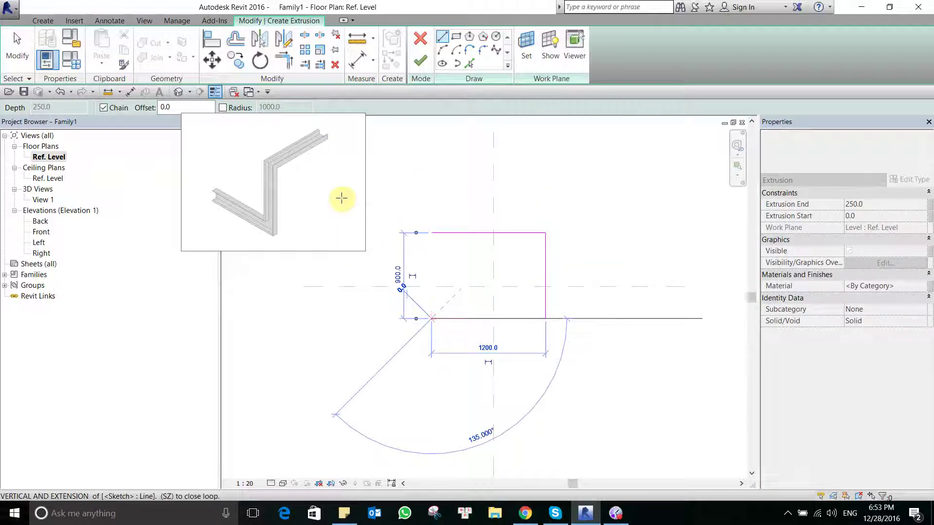
key(s)
key(z)
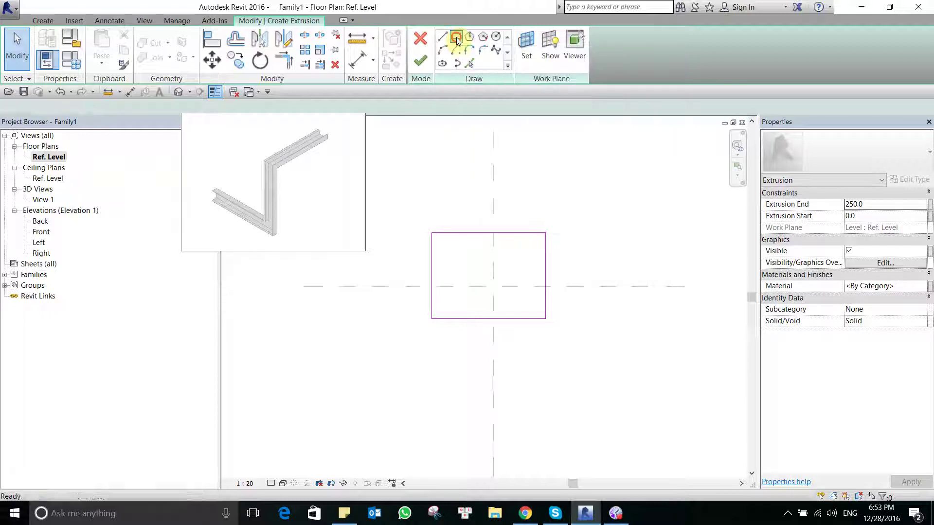
Step: Add a second rectangle above the first and begin an inscribed polygon beside it
click(432, 136)
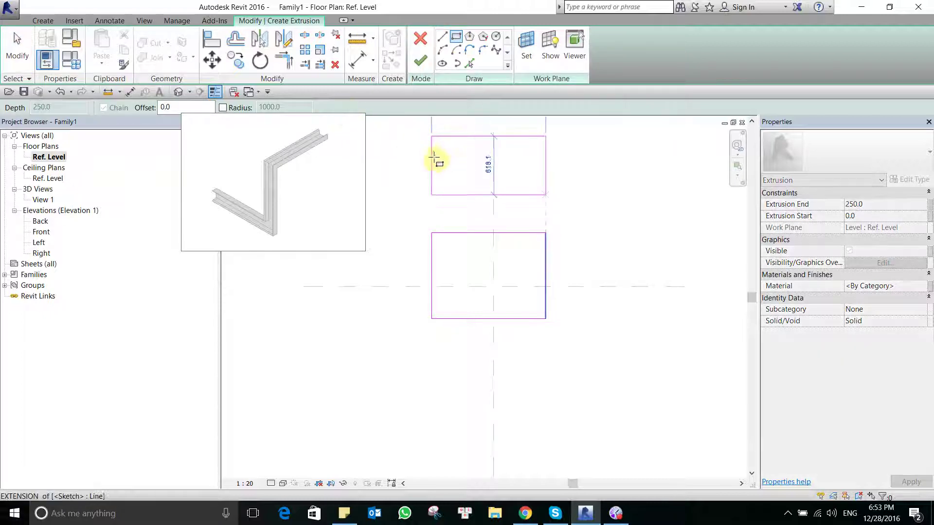
click(546, 200)
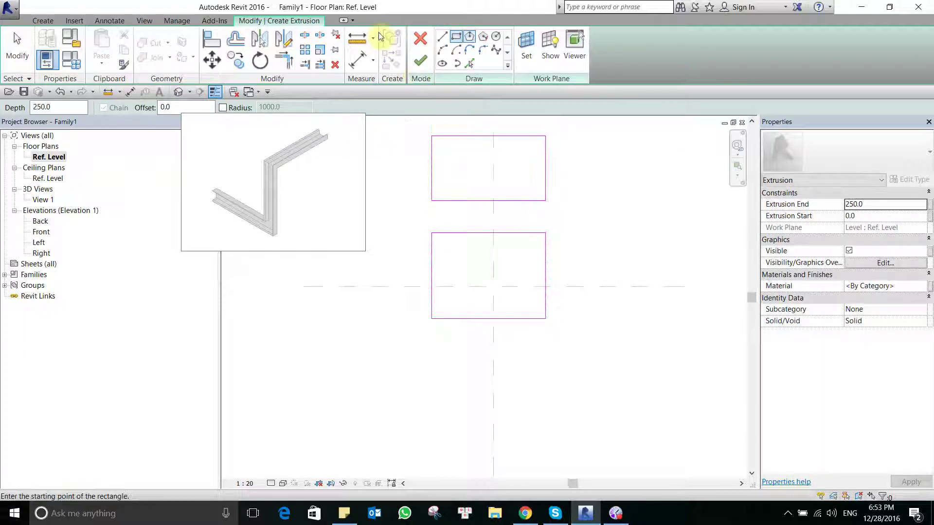
click(469, 36)
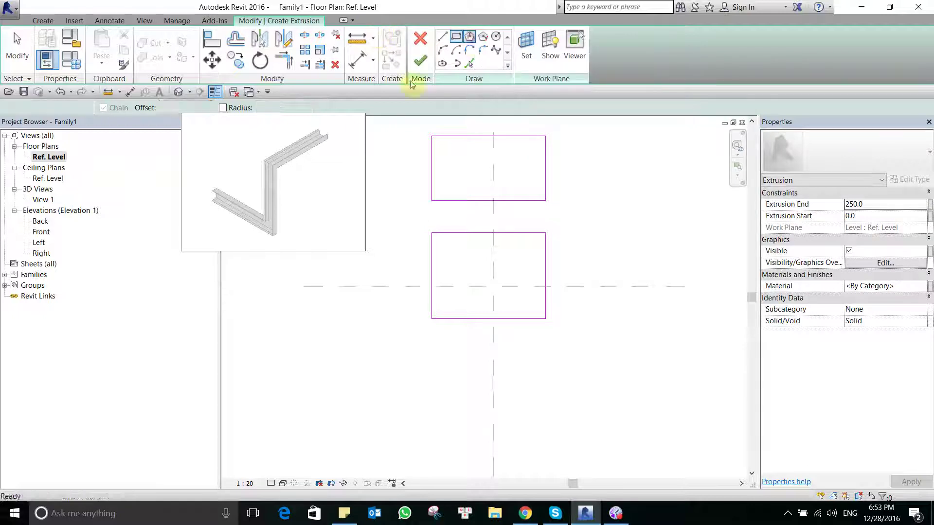
click(592, 187)
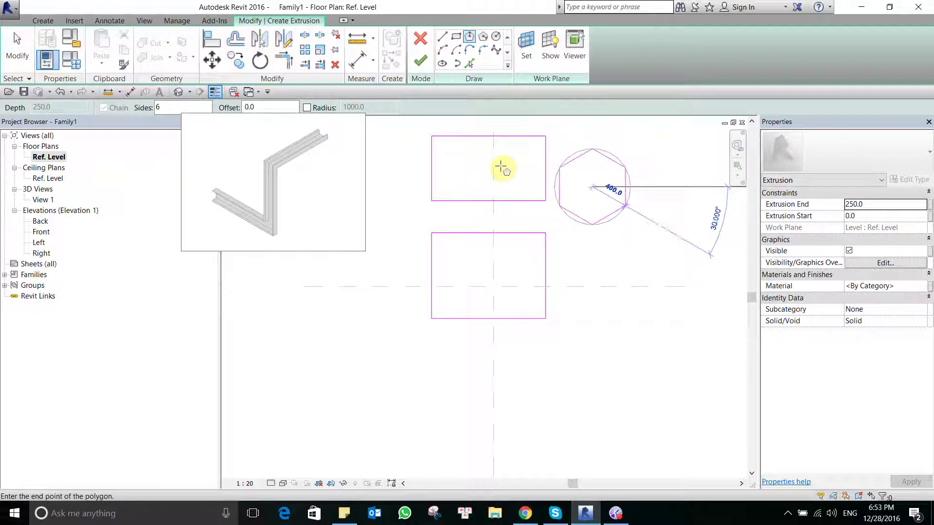
Step: Draw a five-sided polygon beside the upper rectangle
key(Escape)
key(Escape)
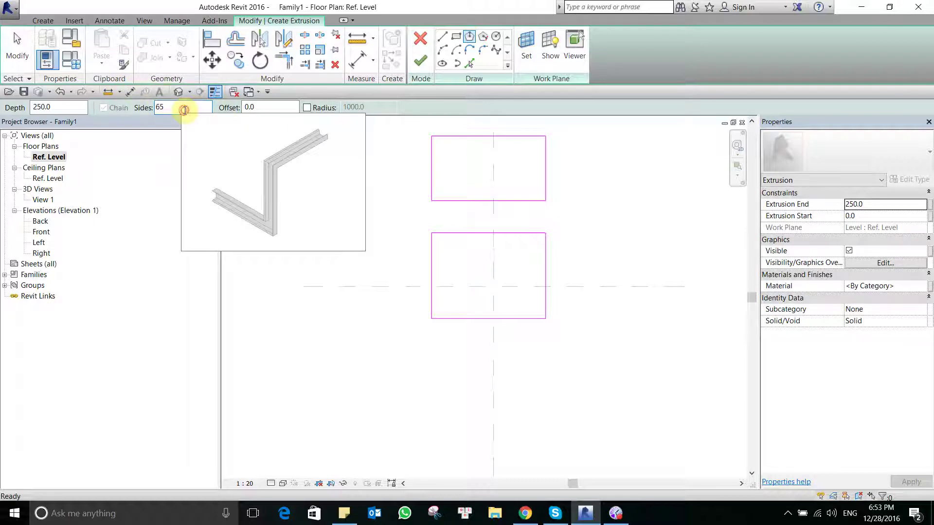
text(5)
click(604, 165)
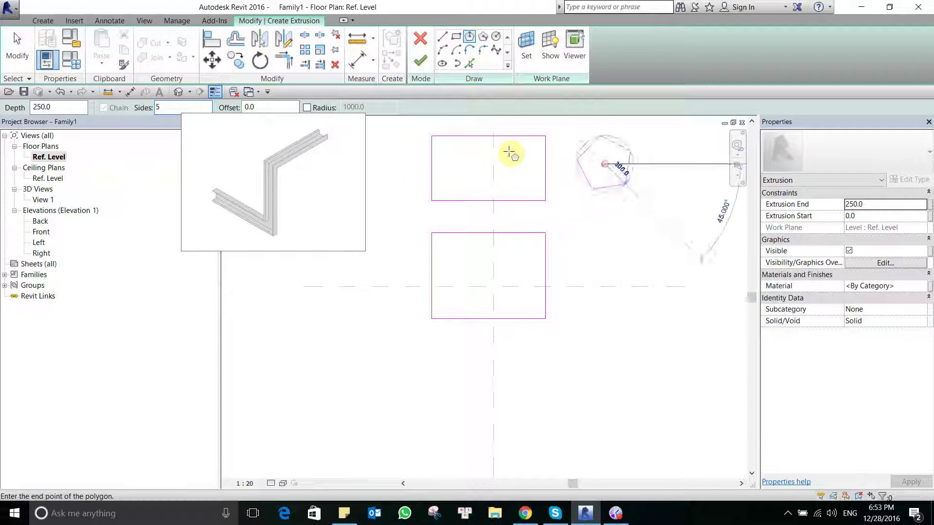
click(636, 190)
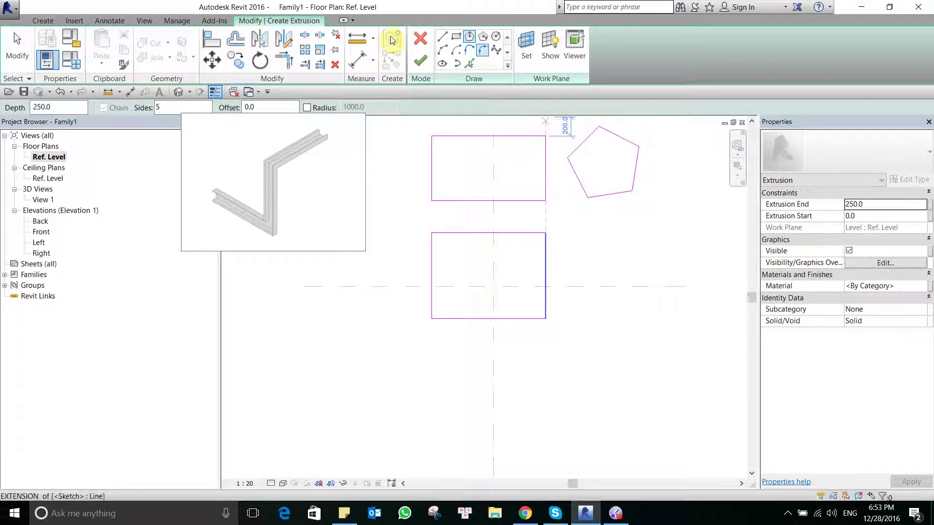
Step: Add a circle beside the lower rectangle, set Extrusion End to 200 and finish the extrusion
click(496, 36)
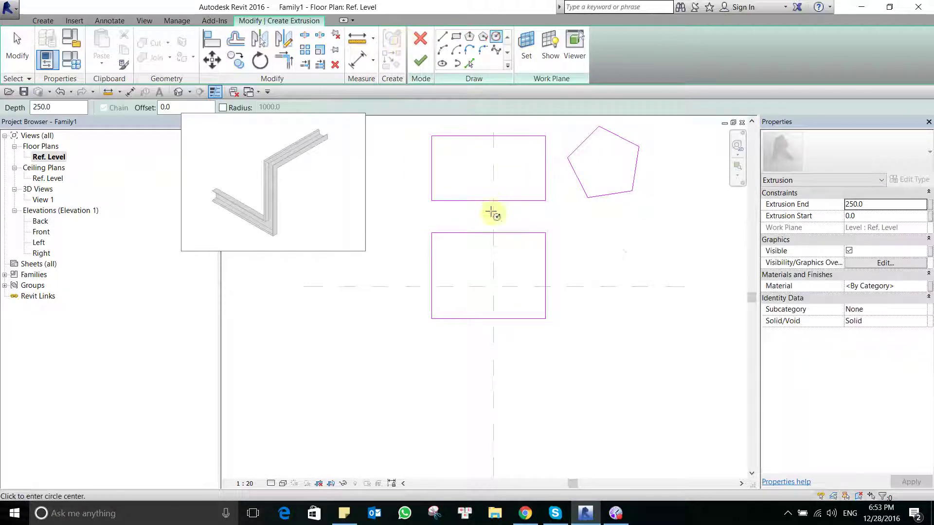
click(614, 265)
click(637, 240)
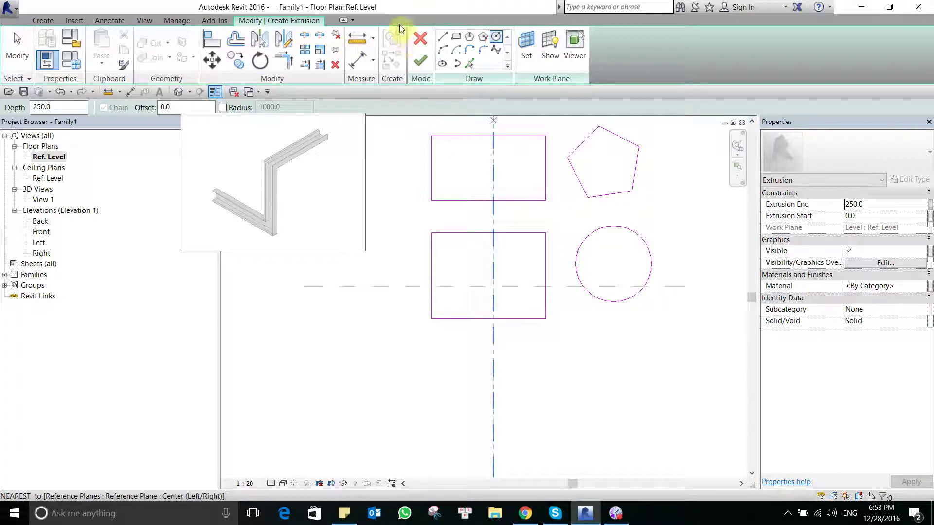
key(Escape)
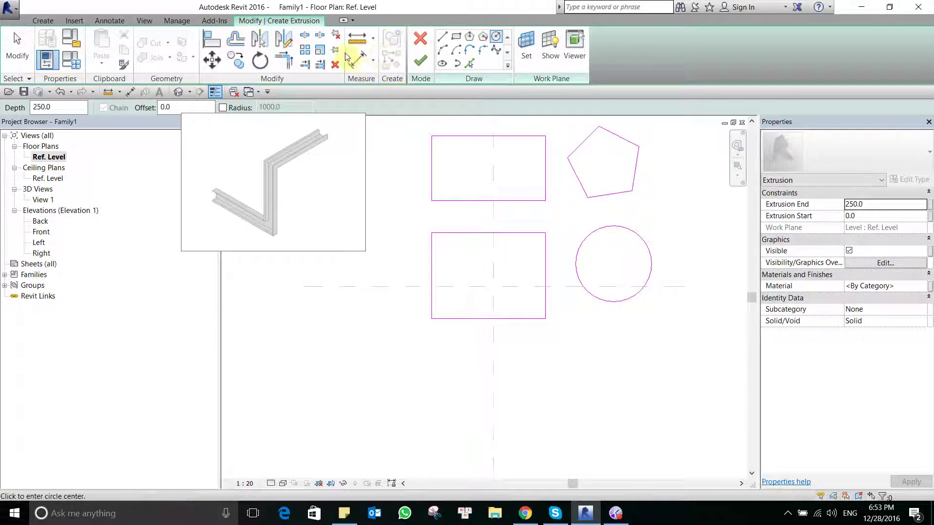
key(Escape)
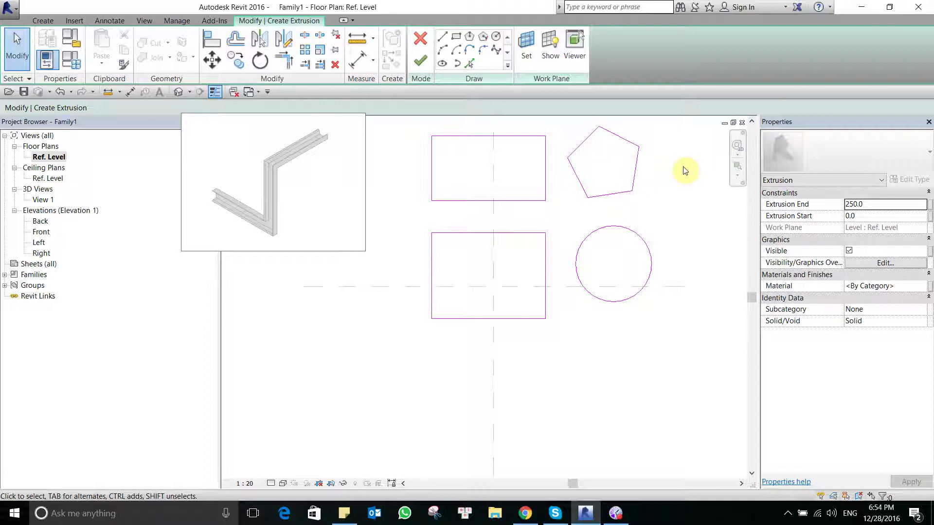
click(876, 205)
text(200)
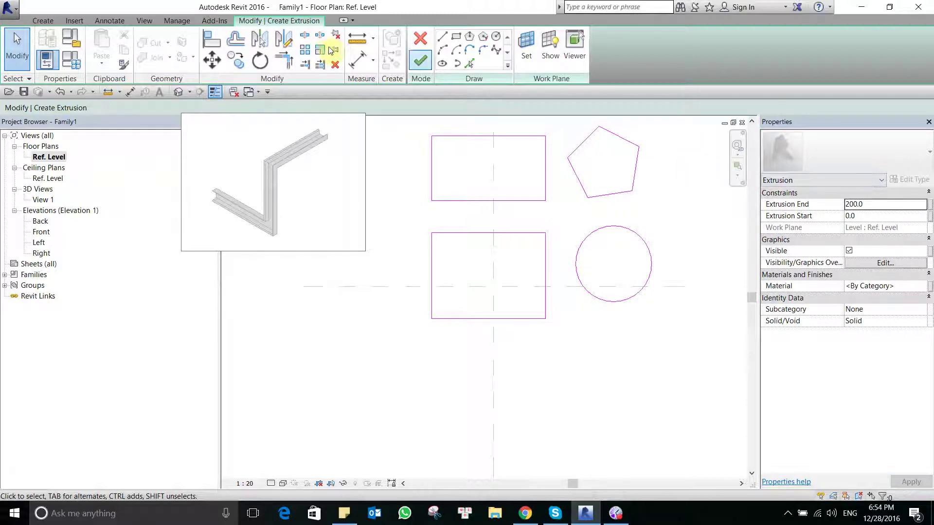
click(420, 61)
Step: View the four extrusions in 3D with the Shaded visual style, orbited to a front-top angle
click(659, 227)
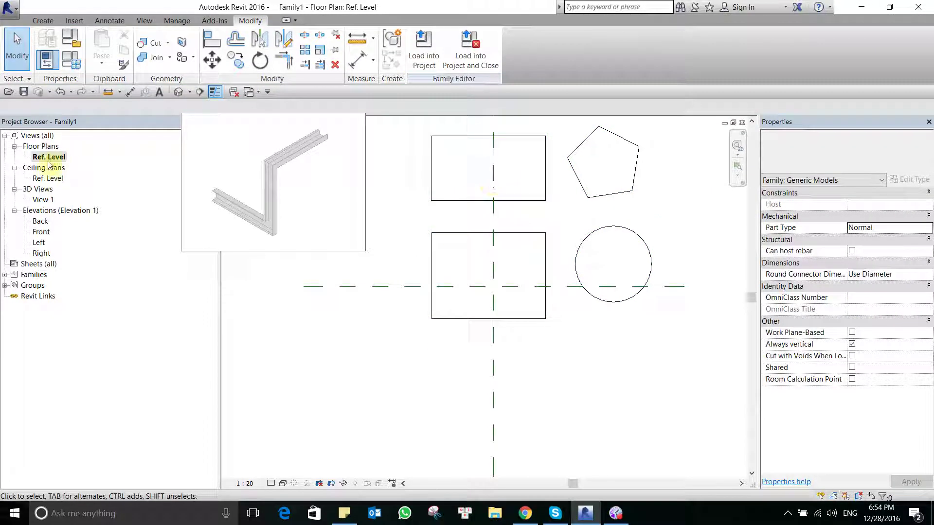
double_click(43, 199)
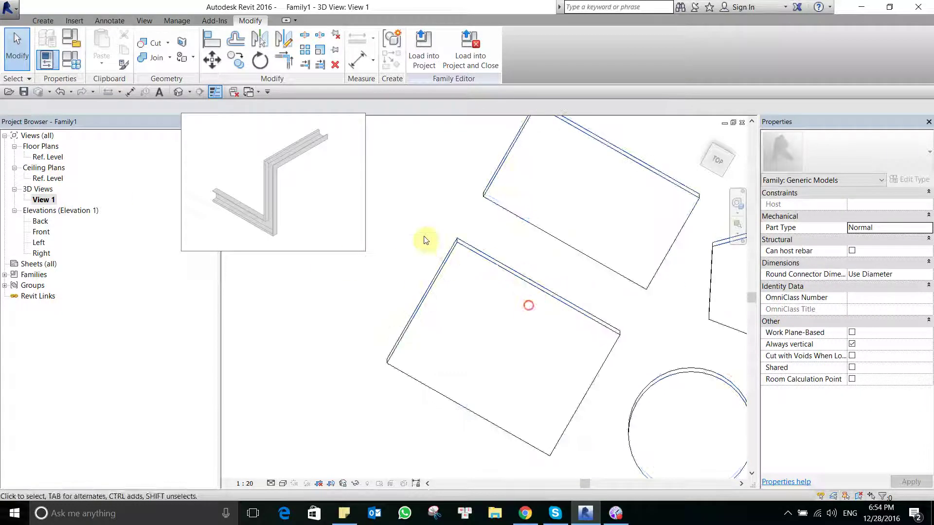
mouse_move(423, 238)
shift+middle_down()
mouse_move(397, 306)
mouse_move(423, 125)
shift+middle_up()
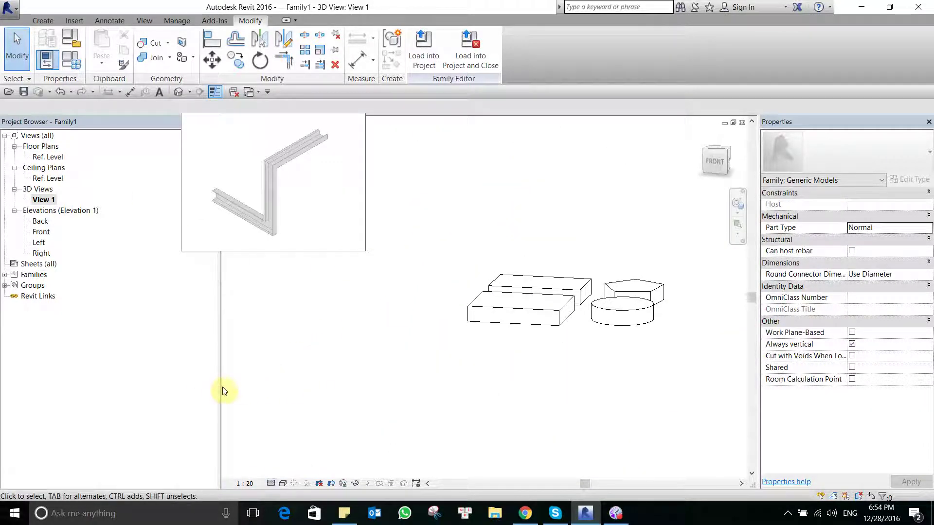
click(283, 484)
click(292, 435)
mouse_move(532, 371)
shift+middle_down()
mouse_move(397, 257)
mouse_move(292, 284)
mouse_move(598, 376)
shift+middle_up()
scroll(472, 248, up, 3)
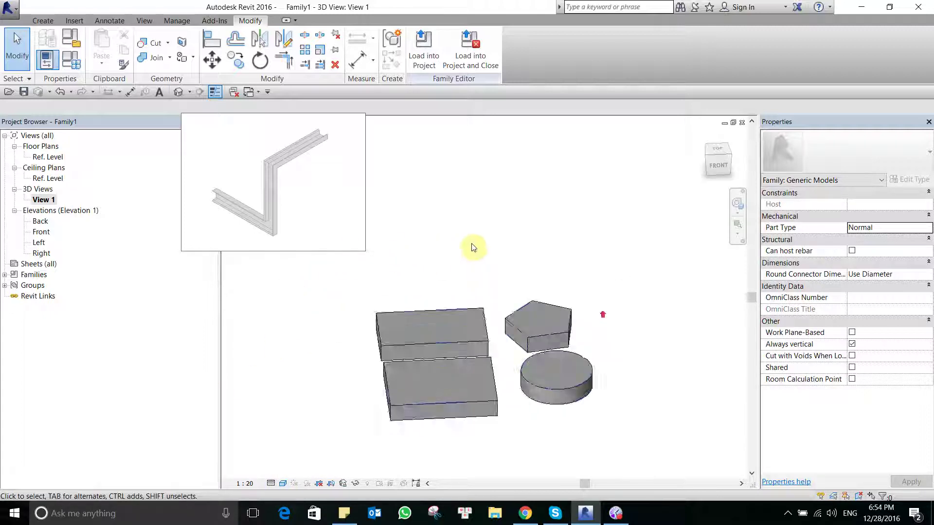
Step: Window-select all four extrusions and set their Extrusion End to 300
drag(627, 438, 388, 271)
mouse_move(410, 271)
shift+middle_down()
mouse_move(419, 243)
mouse_move(459, 229)
shift+middle_up()
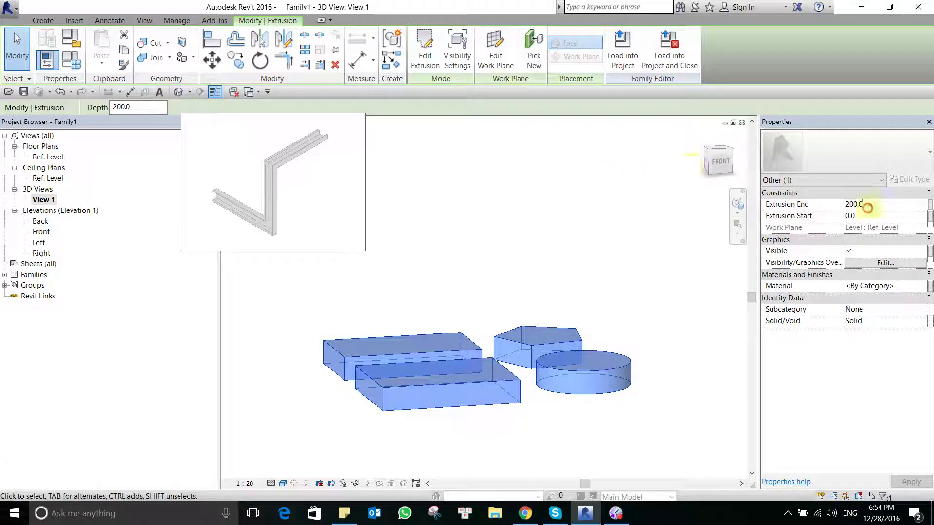
text(00)
key(Return)
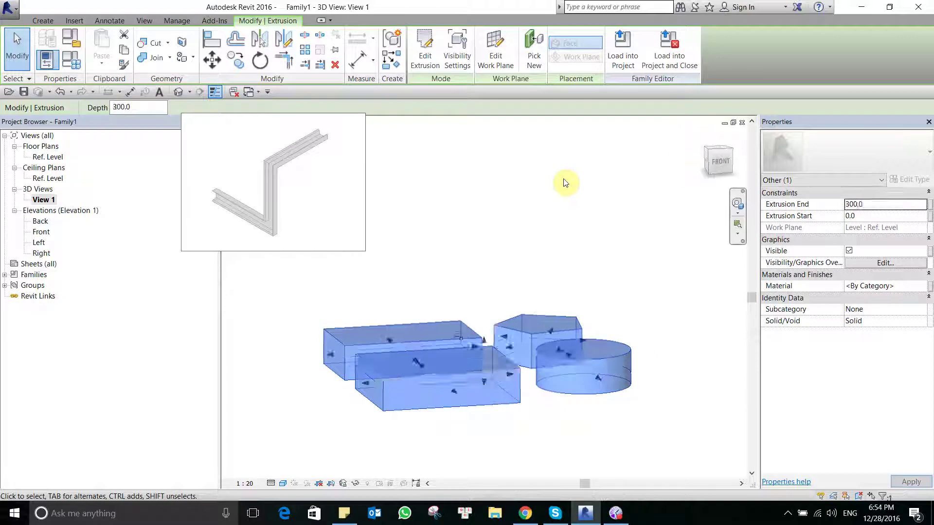
key(Escape)
Step: Raise the four extrusions' Extrusion End to 1000
click(538, 259)
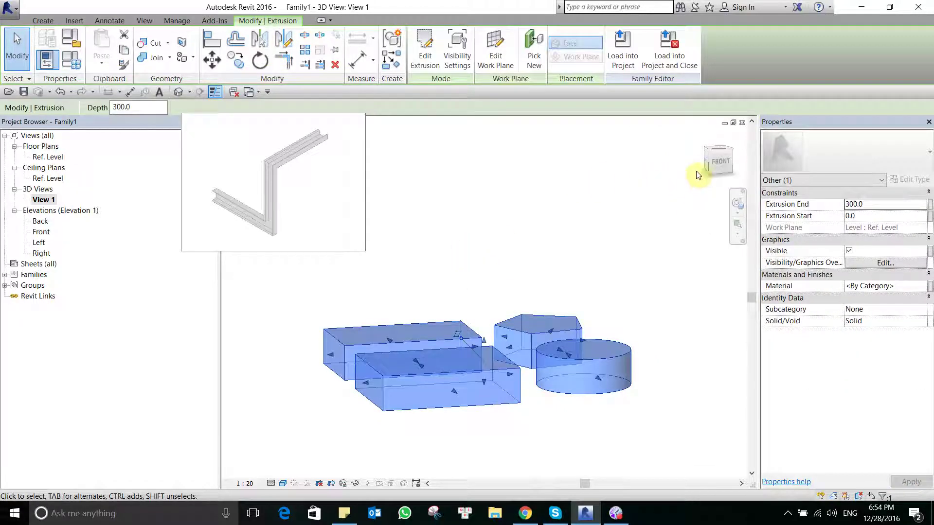
click(876, 205)
text(10)
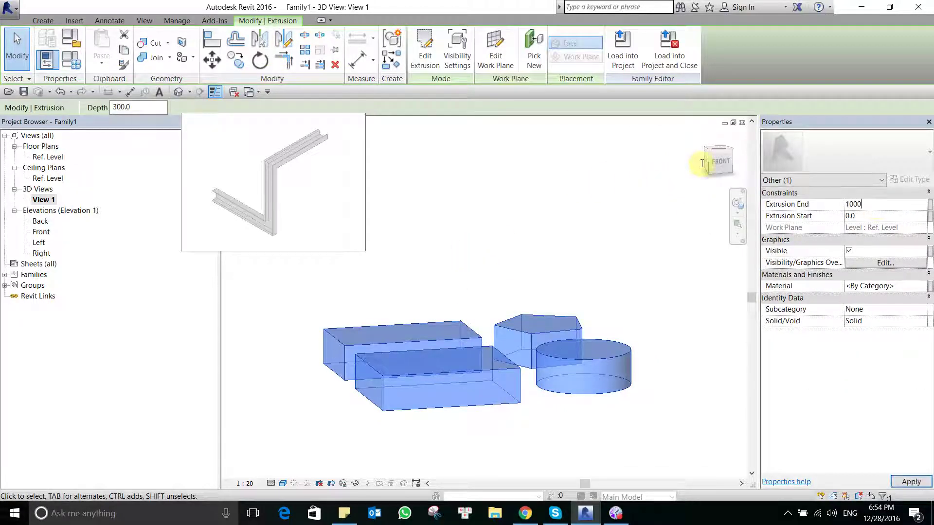
key(Return)
key(Escape)
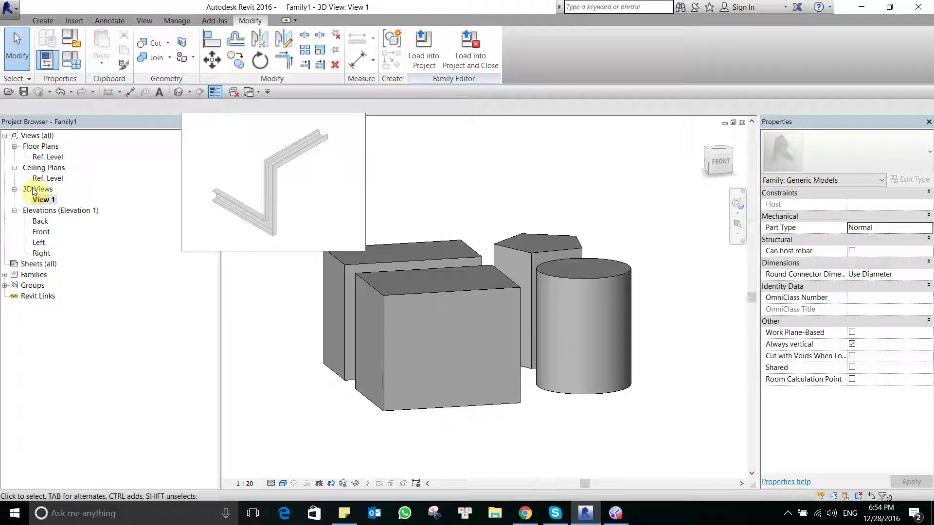
Step: Open the Front elevation and zoom to fit the solids
double_click(41, 234)
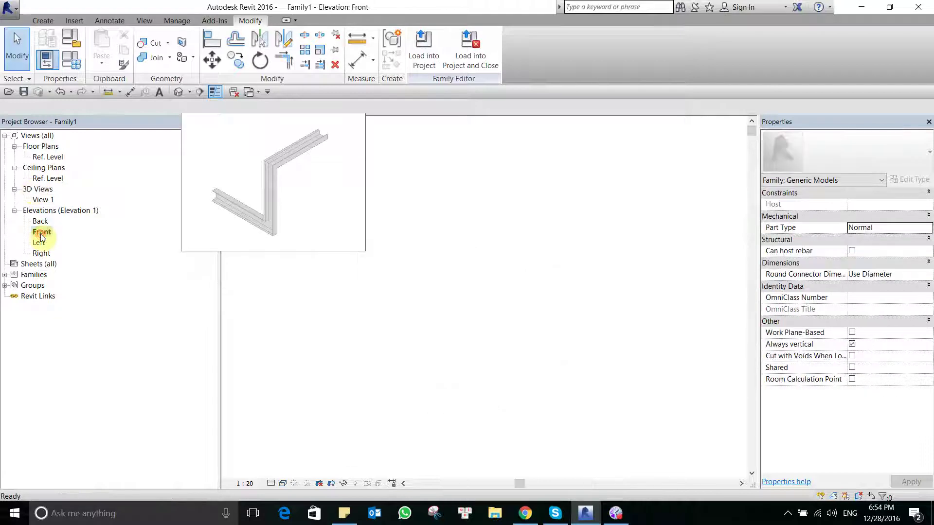
right_click(423, 372)
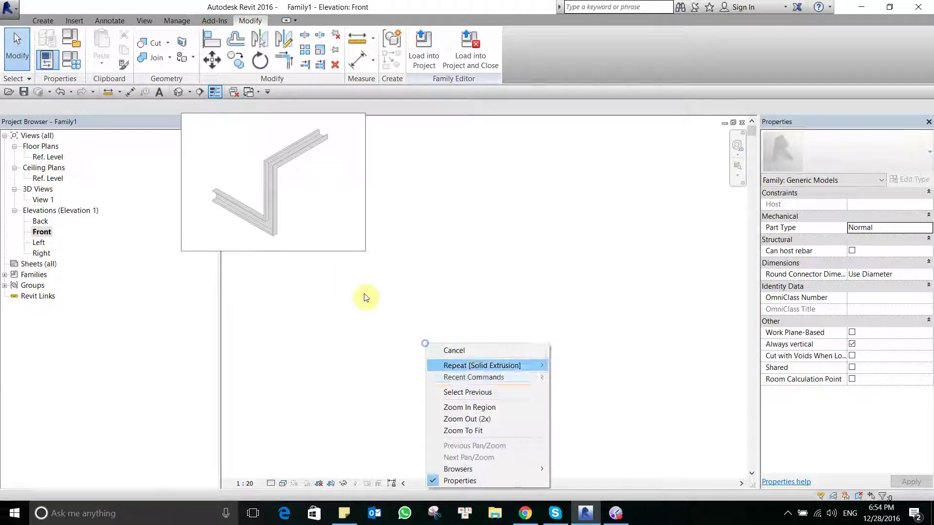
click(475, 429)
middle_drag(418, 231, 413, 217)
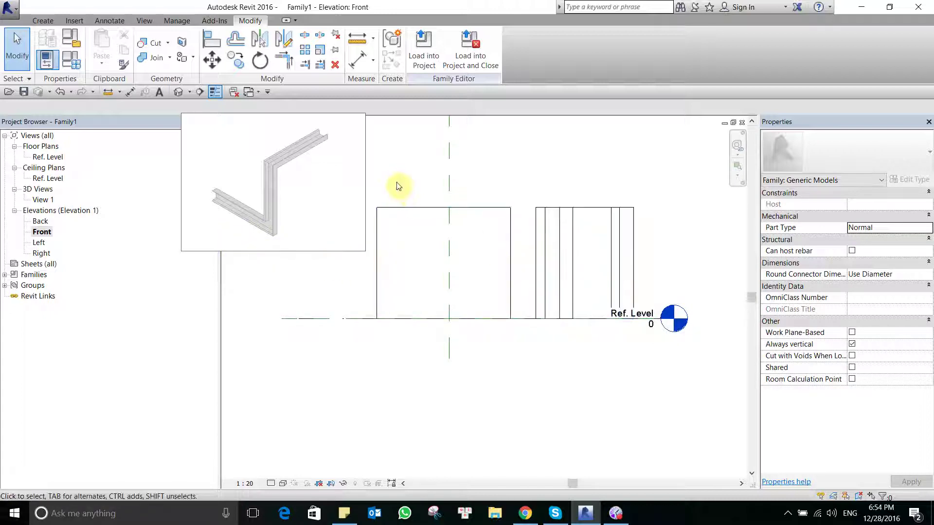
Step: Add an aligned dimension confirming the solids' 1000 height
key(d)
key(i)
scroll(428, 211, up, 1)
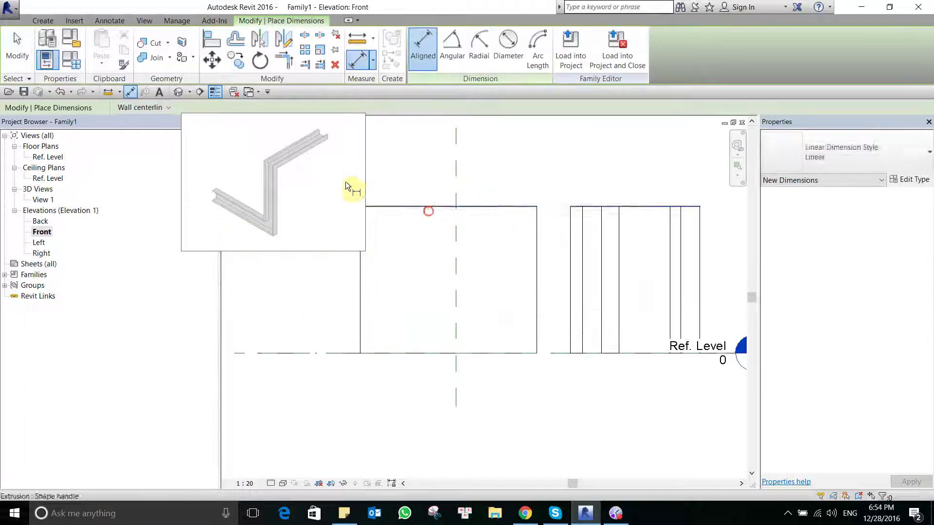
click(350, 287)
middle_drag(344, 292, 437, 298)
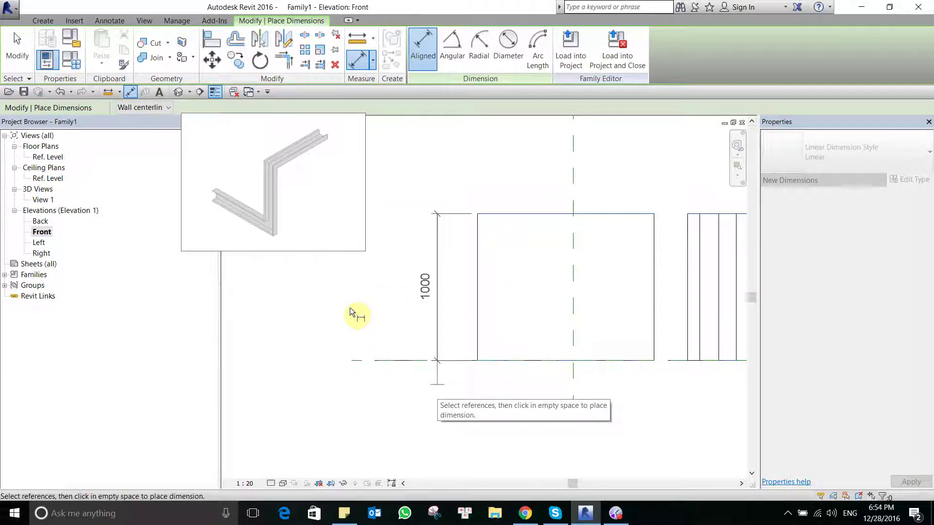
key(Escape)
key(Escape)
Step: Orbit the 3D view to an isometric angle, then go to the Ref. Level plan
key(3)
key(d)
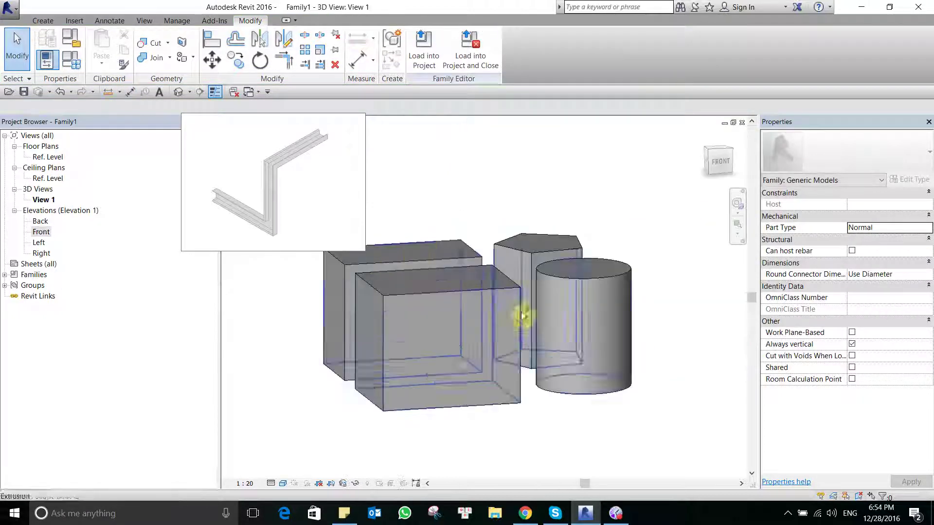
drag(532, 361, 422, 282)
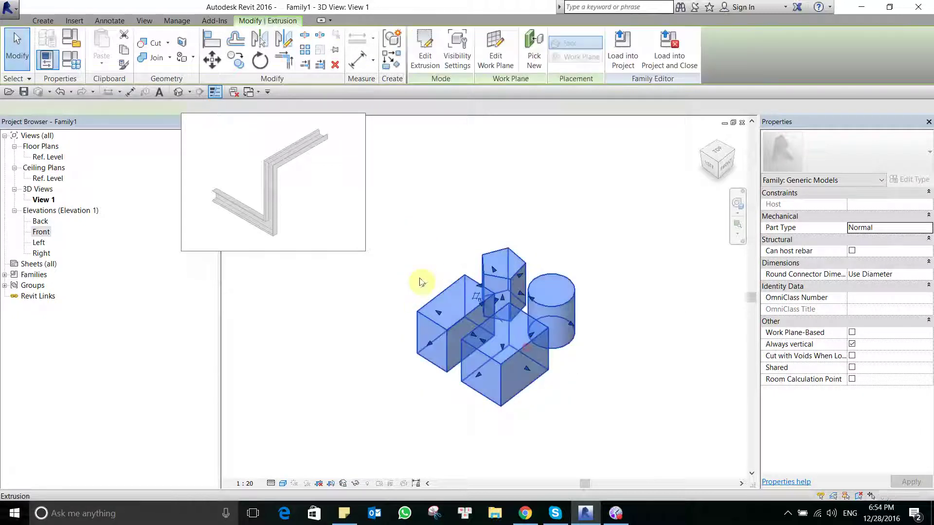
double_click(47, 156)
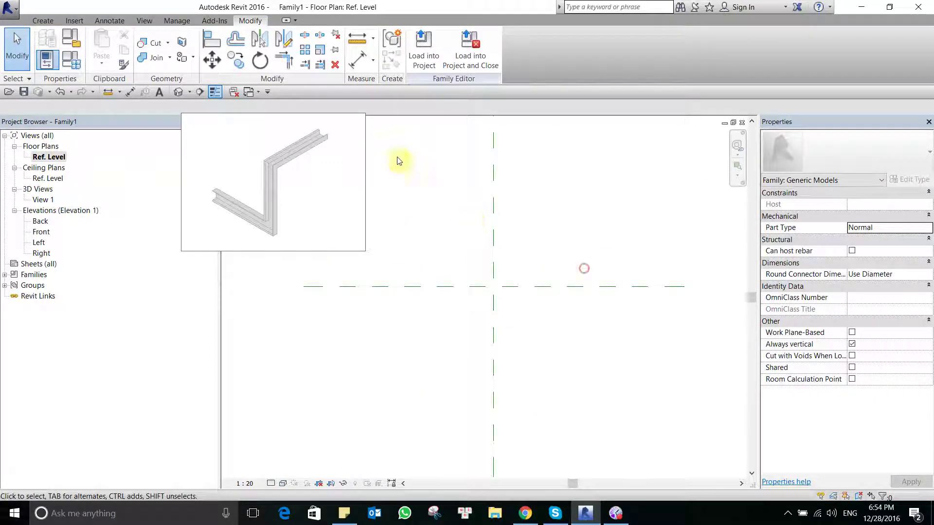
Step: Start a blend and sketch its 1200 × 1200 square base
click(42, 21)
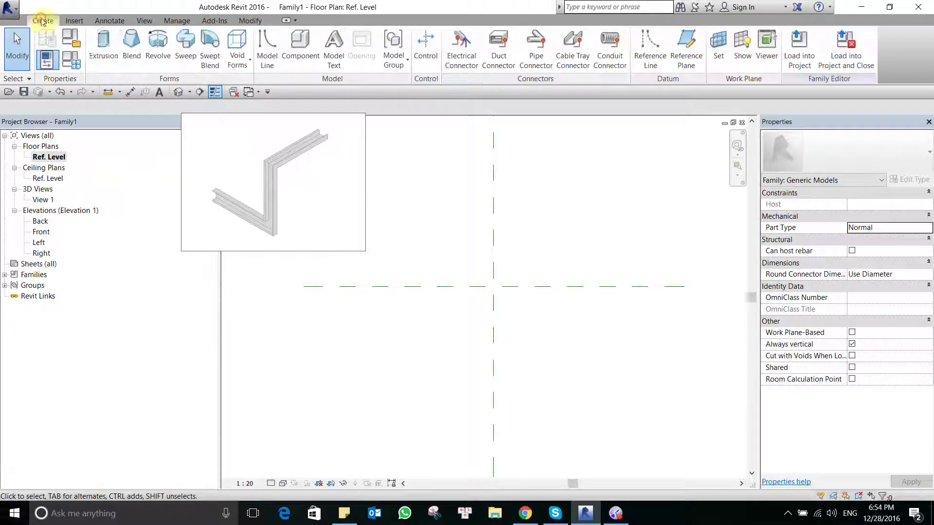
click(130, 41)
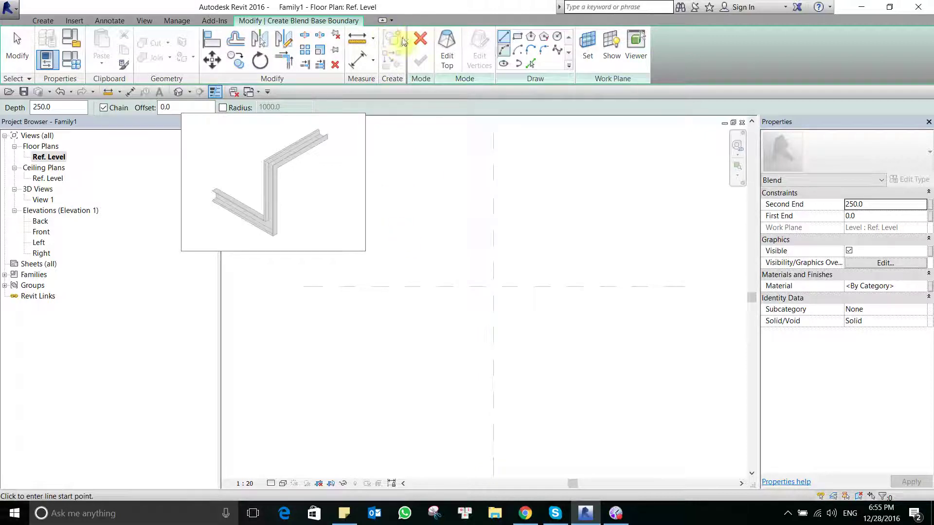
click(517, 36)
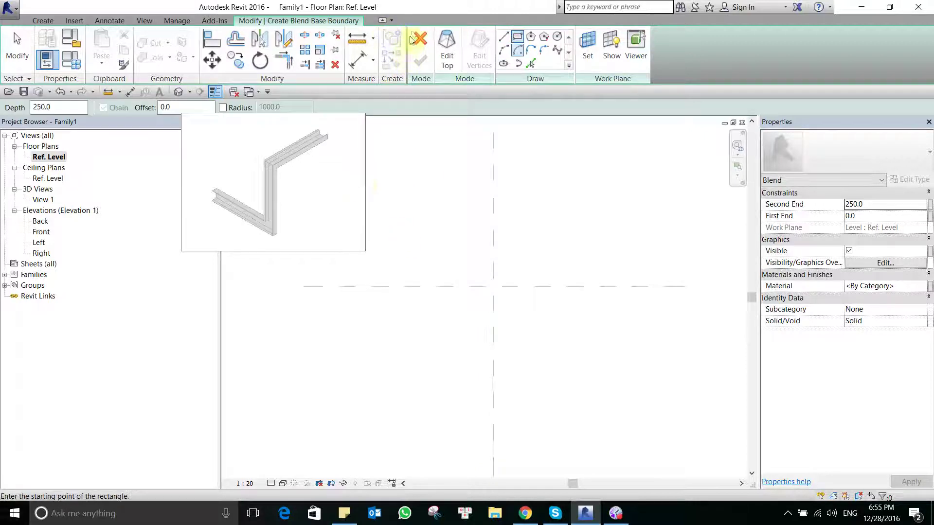
click(437, 233)
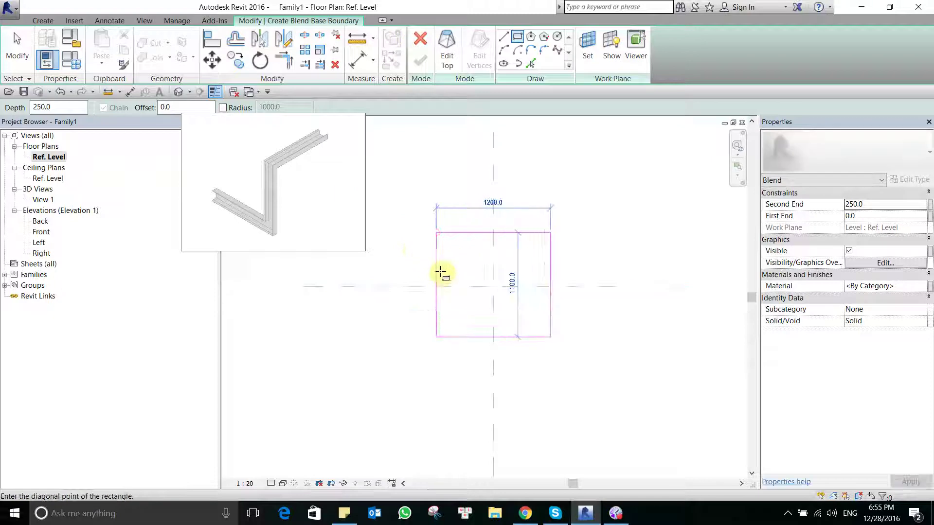
click(551, 346)
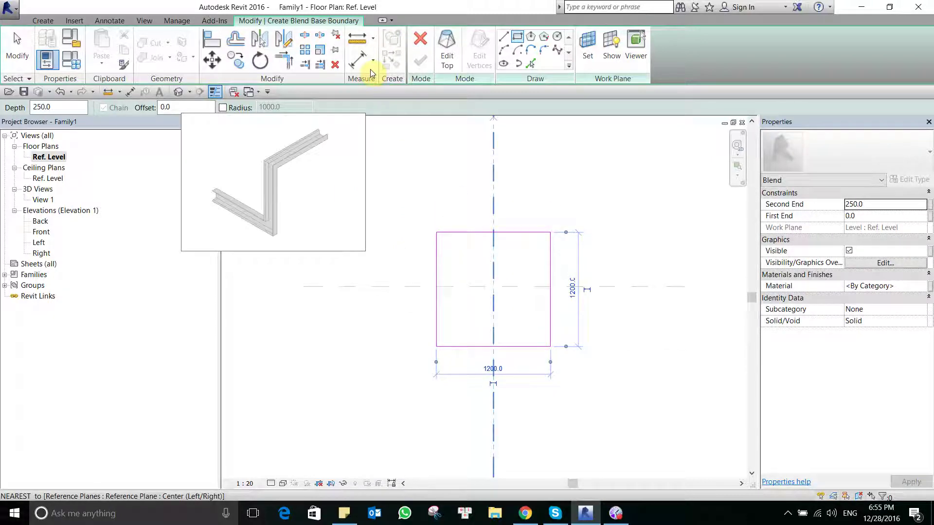
Step: Sketch a 400-radius circular top on the plane intersection and finish the blend
click(449, 61)
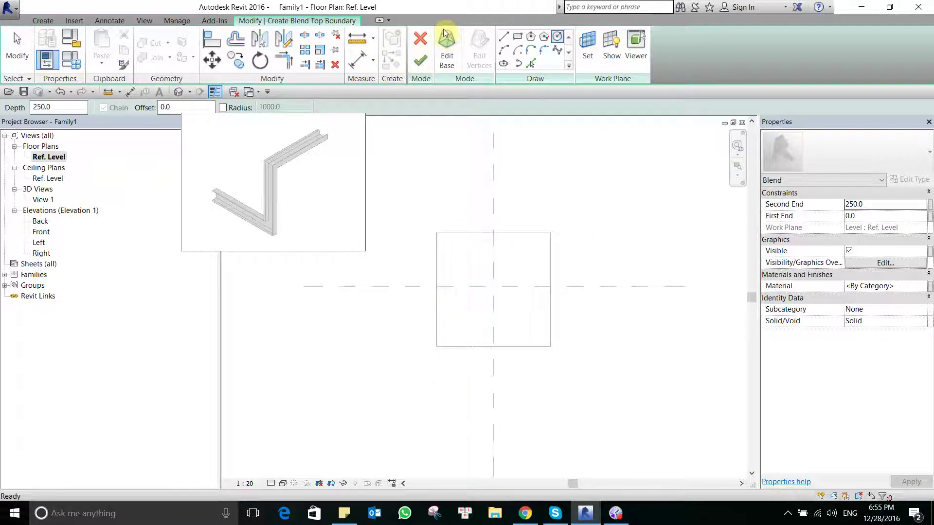
click(493, 287)
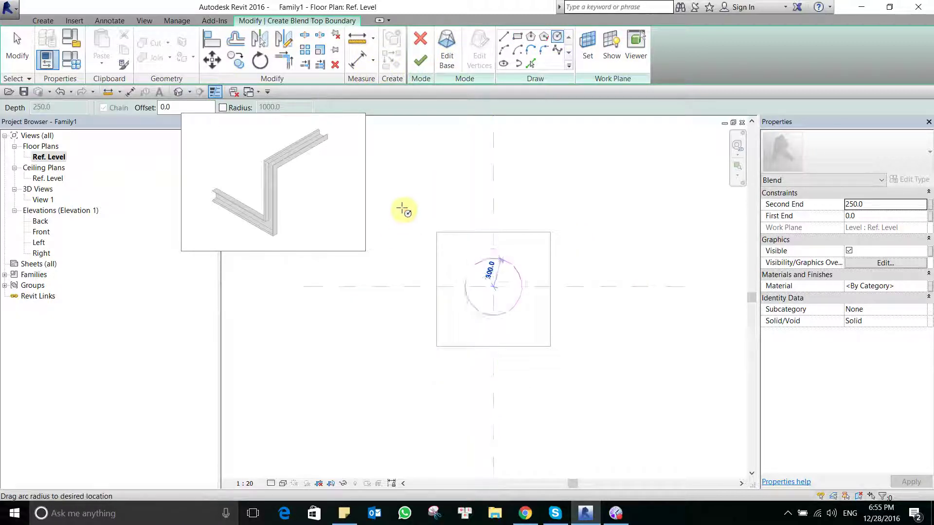
text(400)
key(Return)
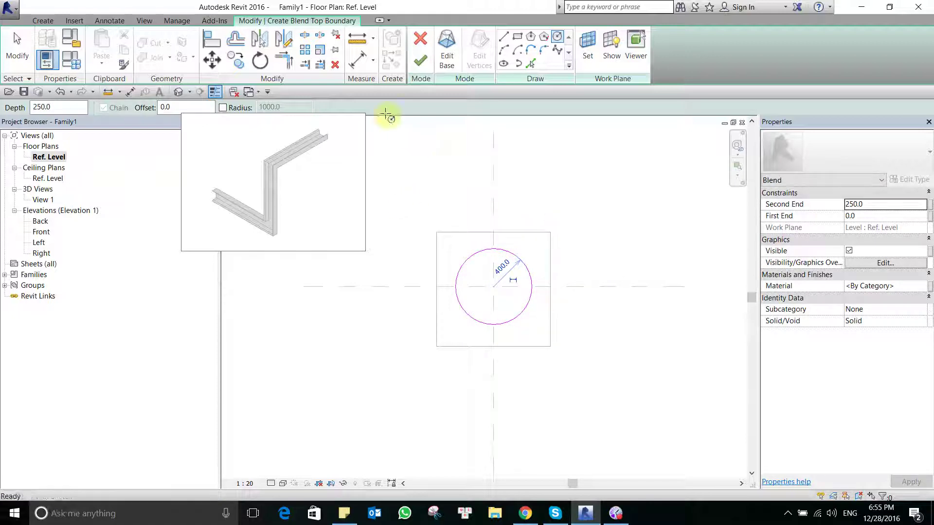
click(421, 60)
Step: Set the blend's Second End to 1000 in 3D View 1
click(413, 169)
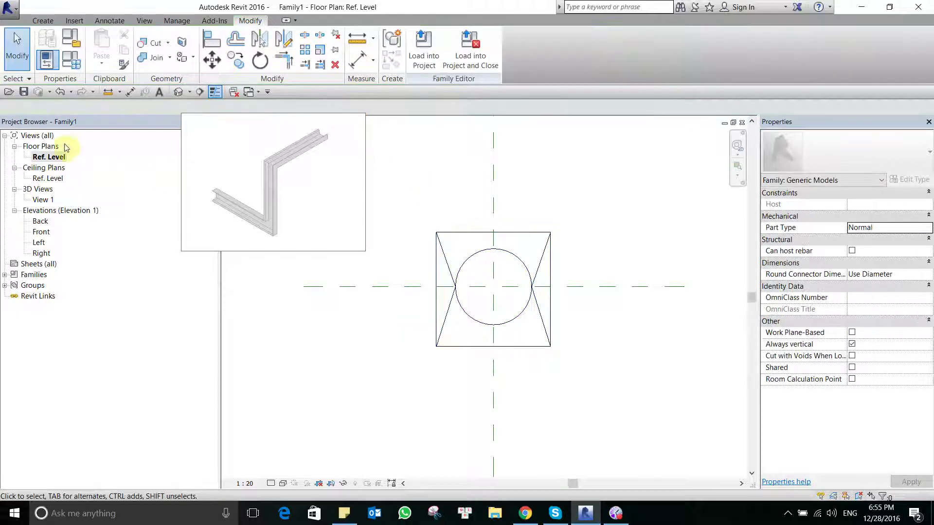
double_click(43, 200)
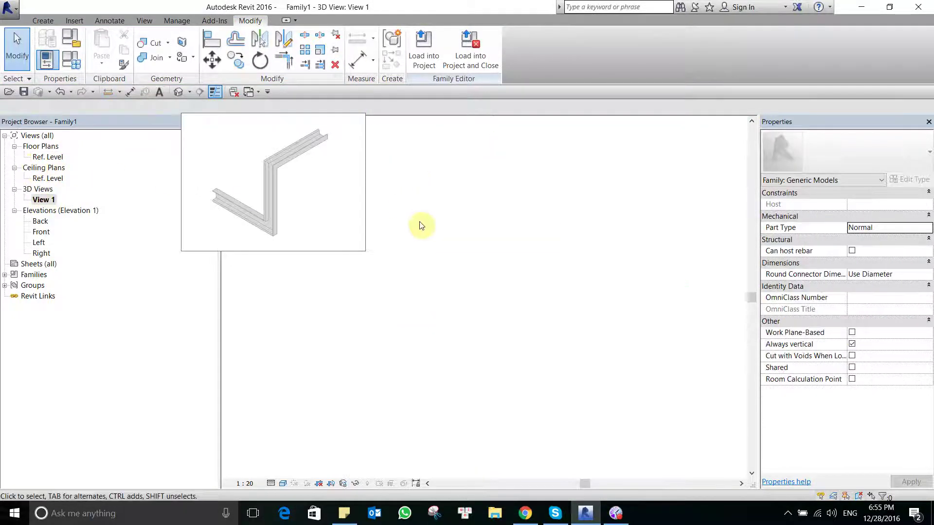
mouse_move(536, 314)
shift+middle_down()
mouse_move(451, 276)
mouse_move(584, 308)
mouse_move(434, 260)
mouse_move(488, 232)
mouse_move(505, 287)
mouse_move(305, 308)
mouse_move(360, 291)
mouse_move(362, 350)
mouse_move(450, 390)
shift+middle_up()
click(439, 392)
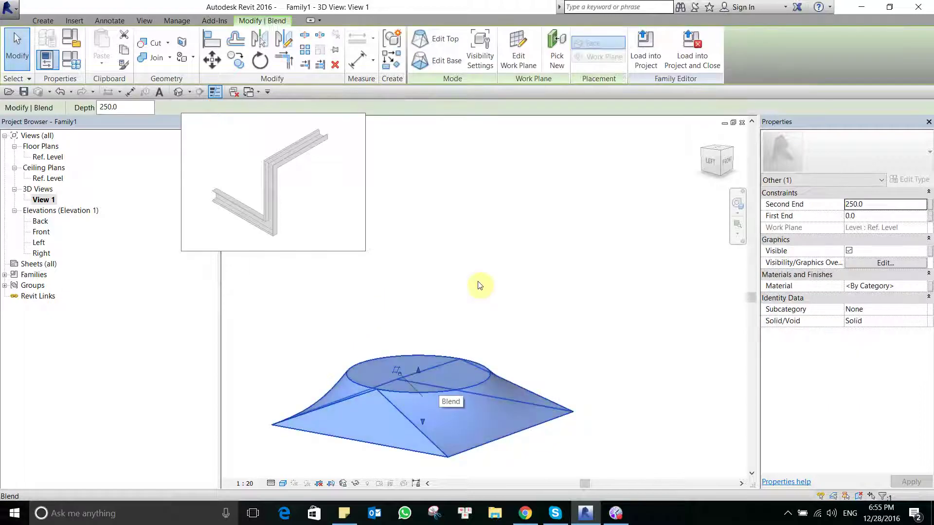
click(895, 204)
text(1000)
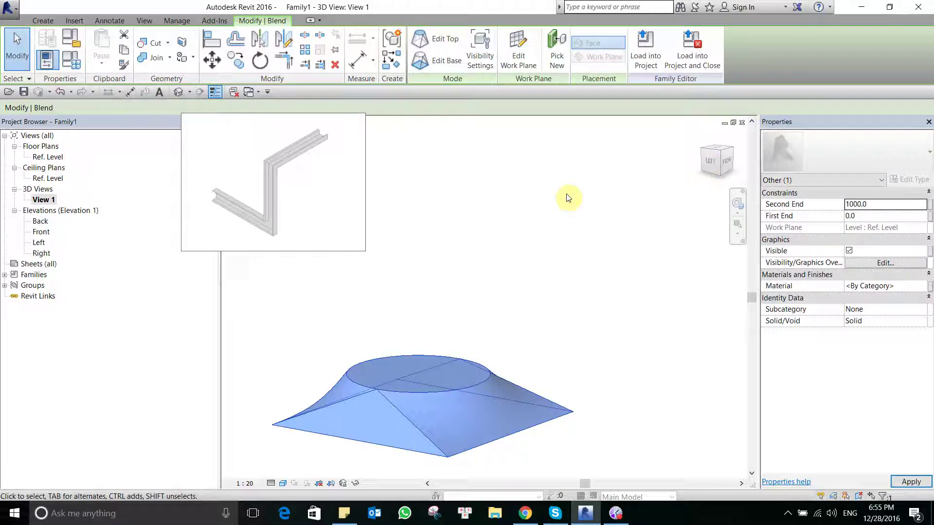
click(554, 200)
Step: Delete the blend and return to the Ref. Level plan
mouse_move(528, 202)
shift+middle_down()
mouse_move(438, 265)
mouse_move(551, 278)
mouse_move(703, 337)
mouse_move(536, 278)
mouse_move(554, 266)
mouse_move(451, 296)
mouse_move(453, 366)
shift+middle_up()
click(627, 317)
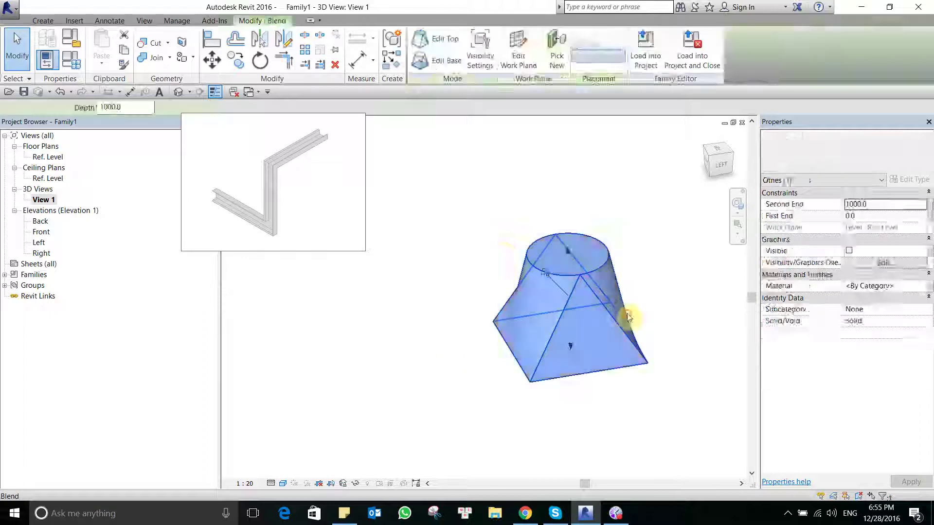
key(Delete)
double_click(47, 158)
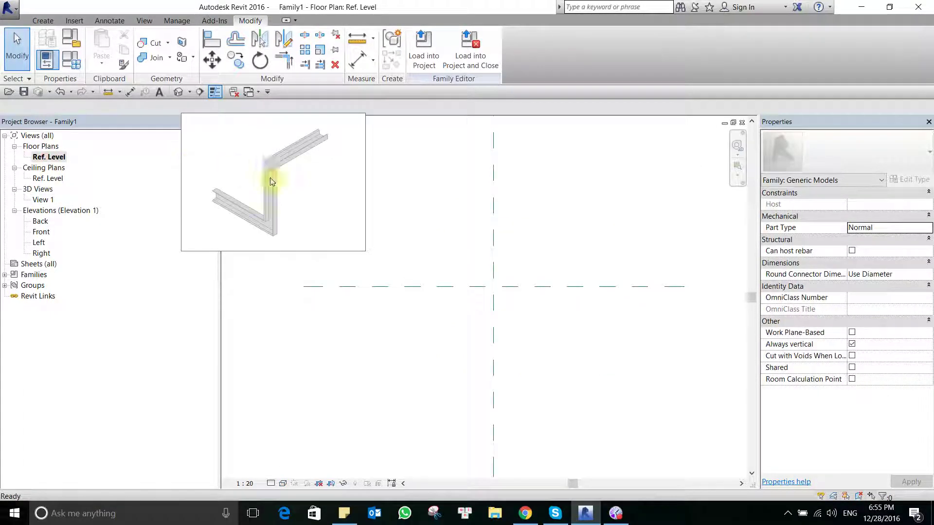
Step: Revolve a 300 × 900 rectangular profile about an axis on the vertical reference plane
click(41, 22)
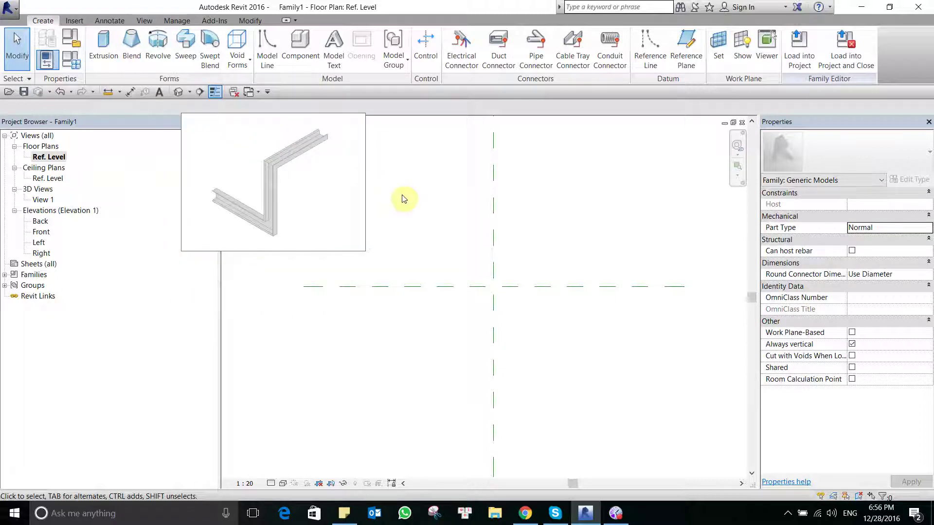
click(157, 44)
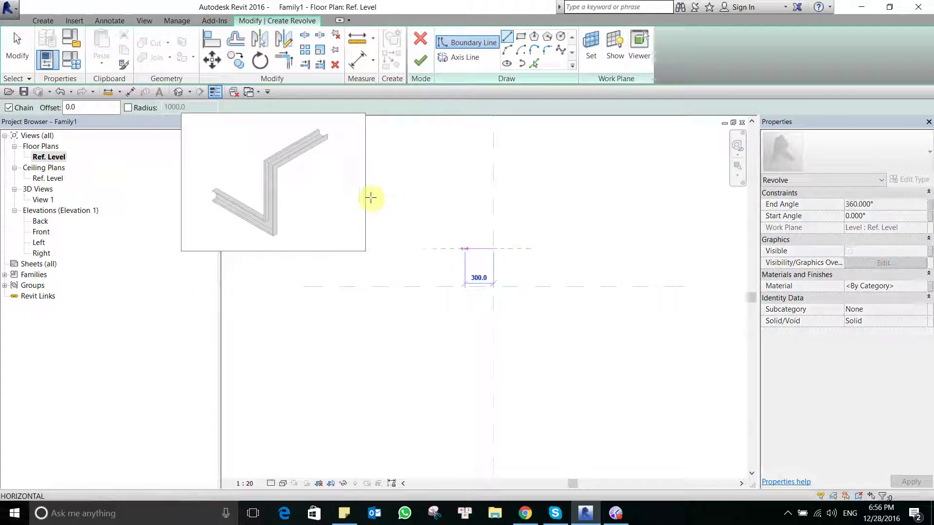
click(463, 334)
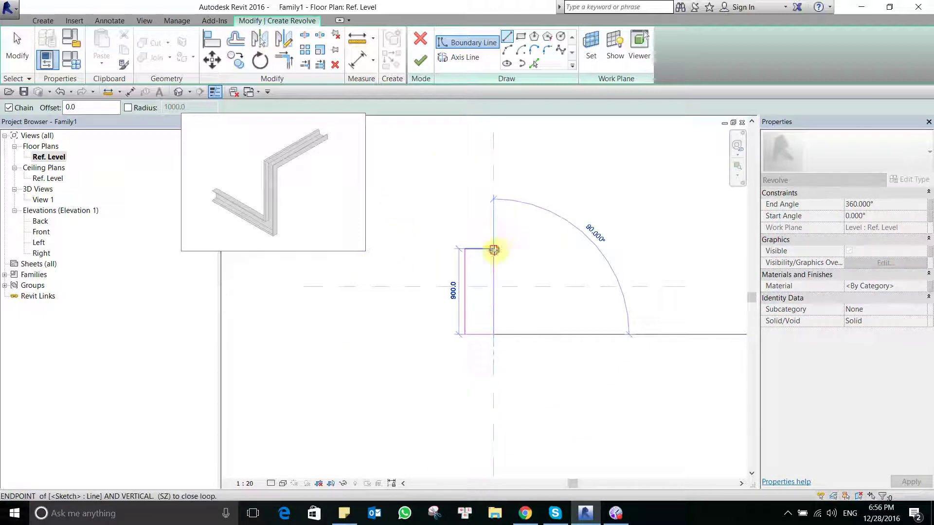
key(Escape)
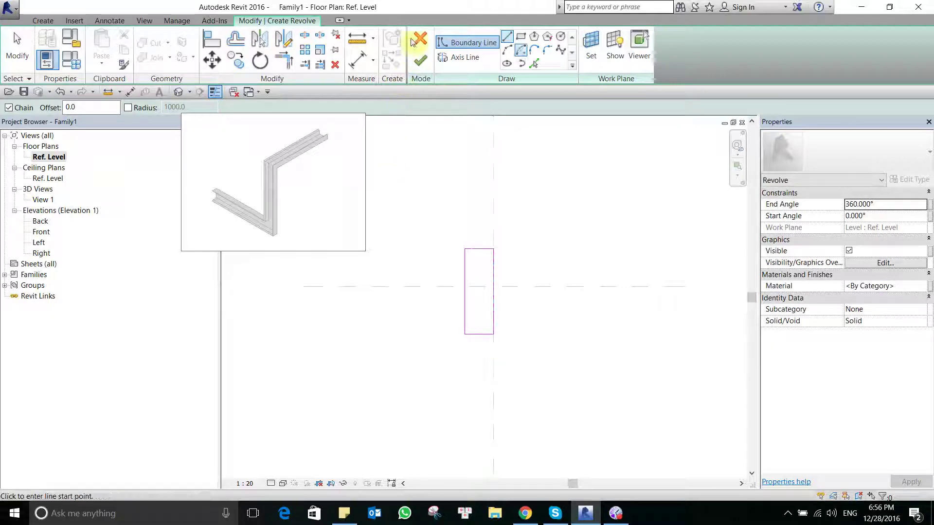
click(459, 56)
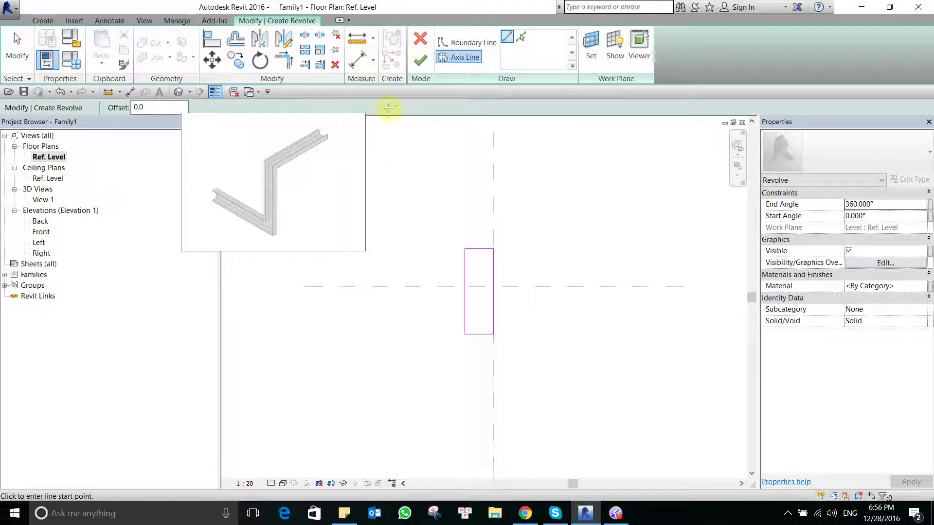
click(493, 153)
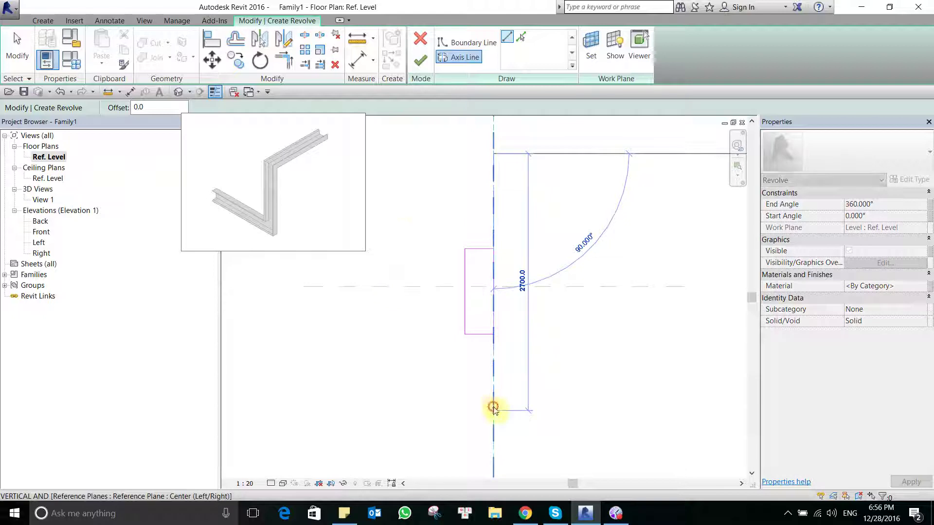
click(493, 410)
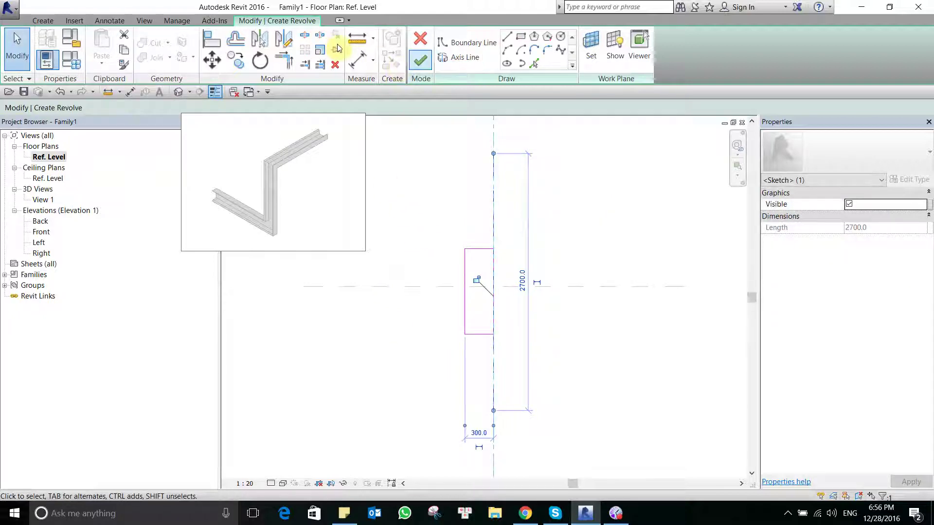
click(420, 60)
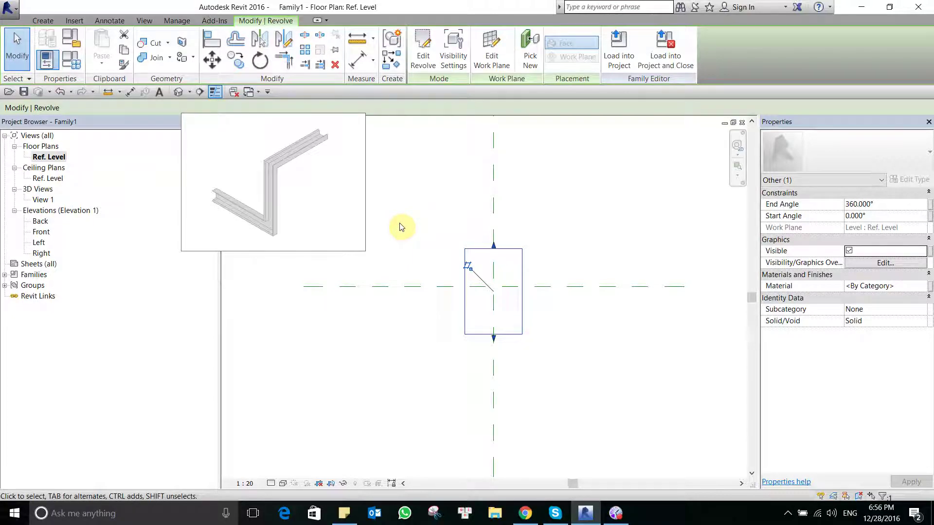
Step: Inspect the cylinder in 3D View 1, then return to the Ref. Level plan
click(537, 270)
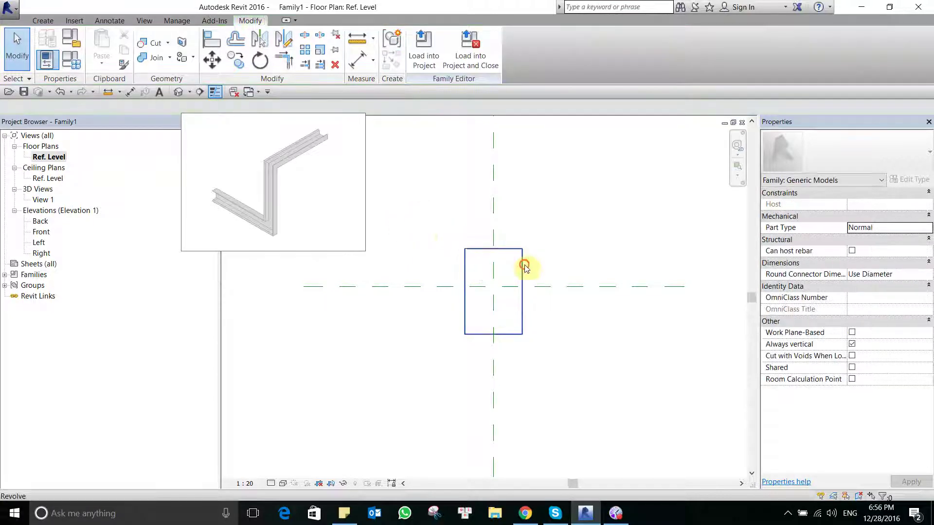
click(524, 267)
click(554, 226)
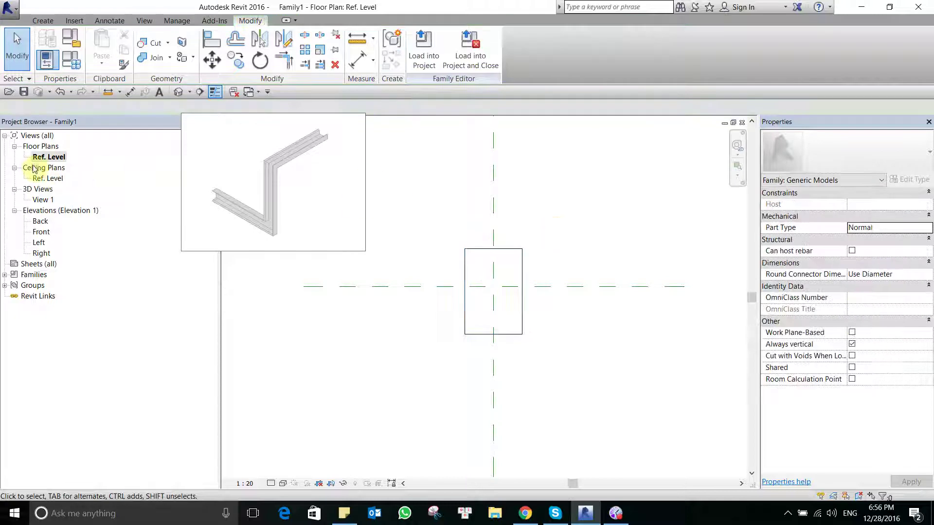
double_click(43, 200)
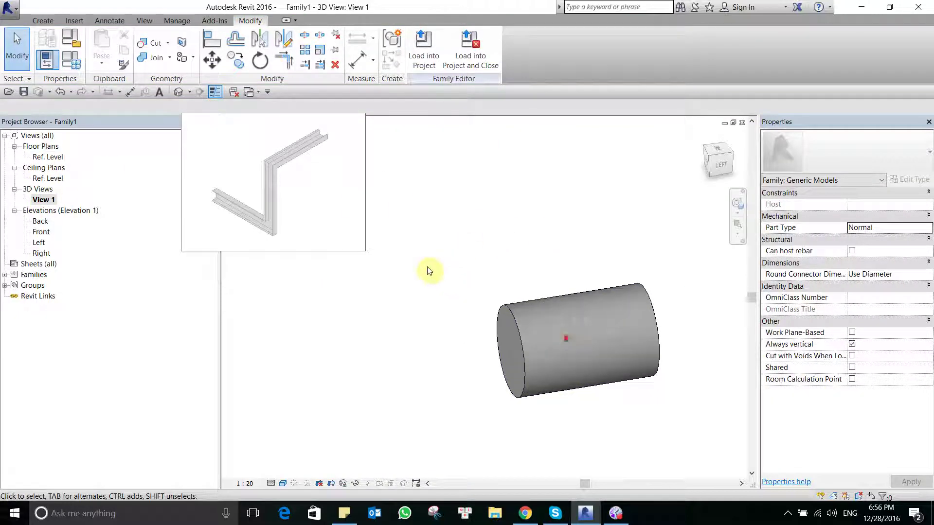
shift+middle_drag(360, 279, 475, 255)
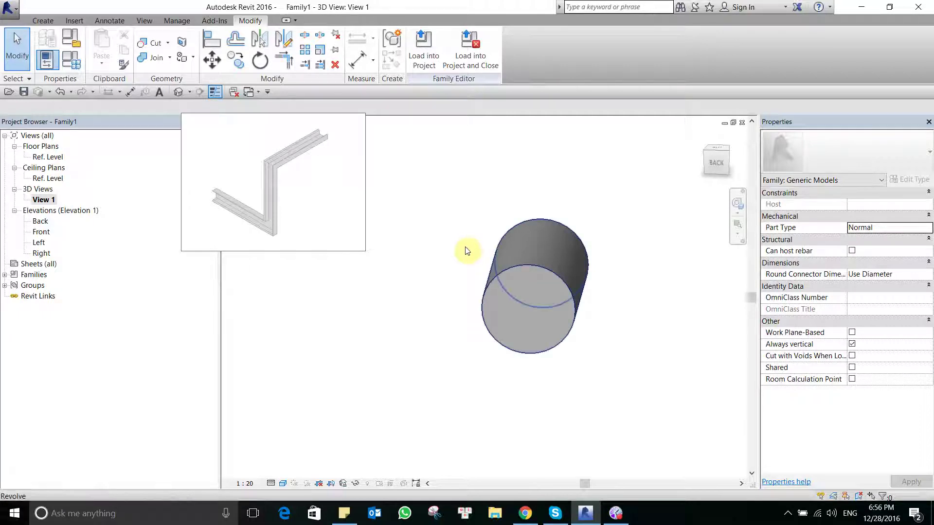
key(ctrl+Tab)
Step: Delete the cylinder and start a new revolve profile with a 300 top edge and a spline curve
click(428, 222)
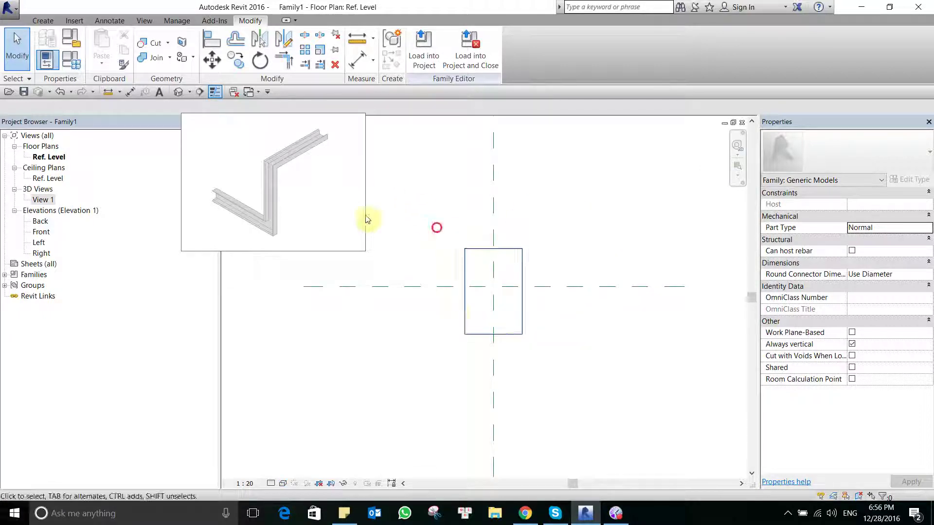
click(54, 18)
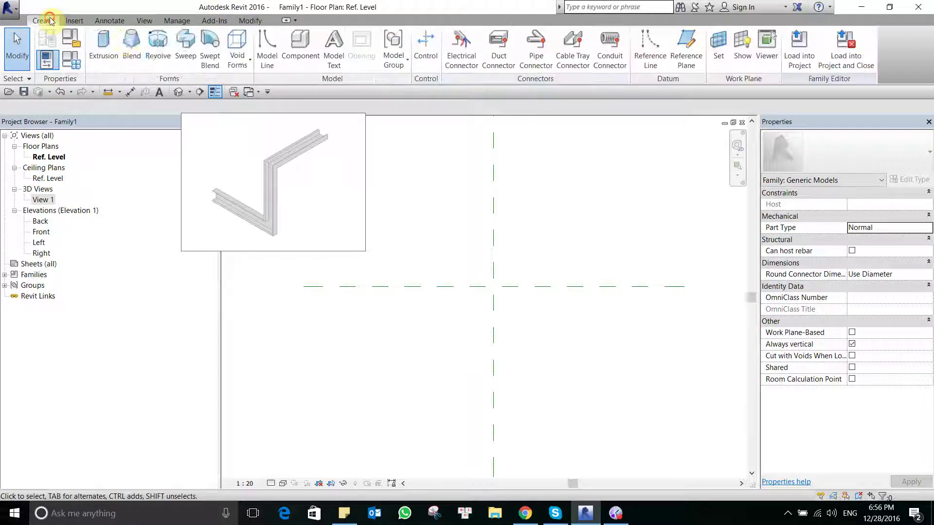
click(158, 46)
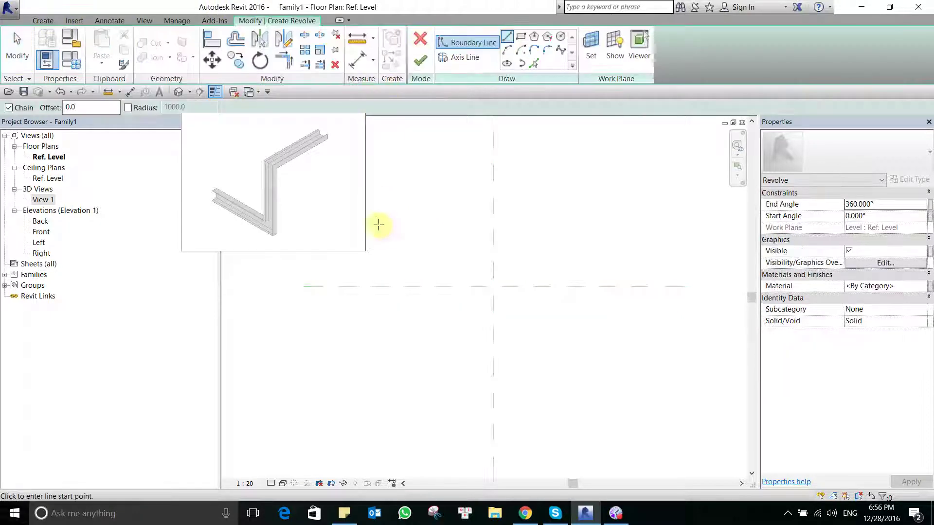
click(465, 229)
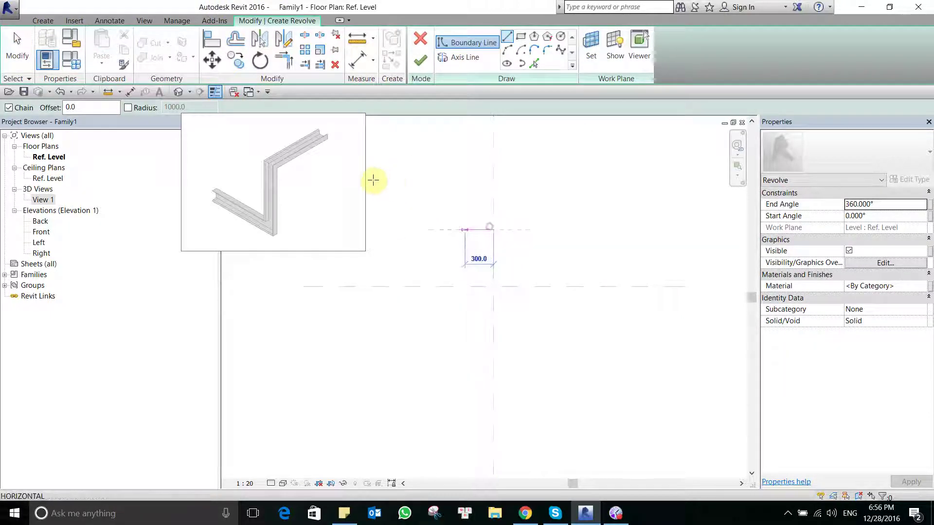
click(464, 230)
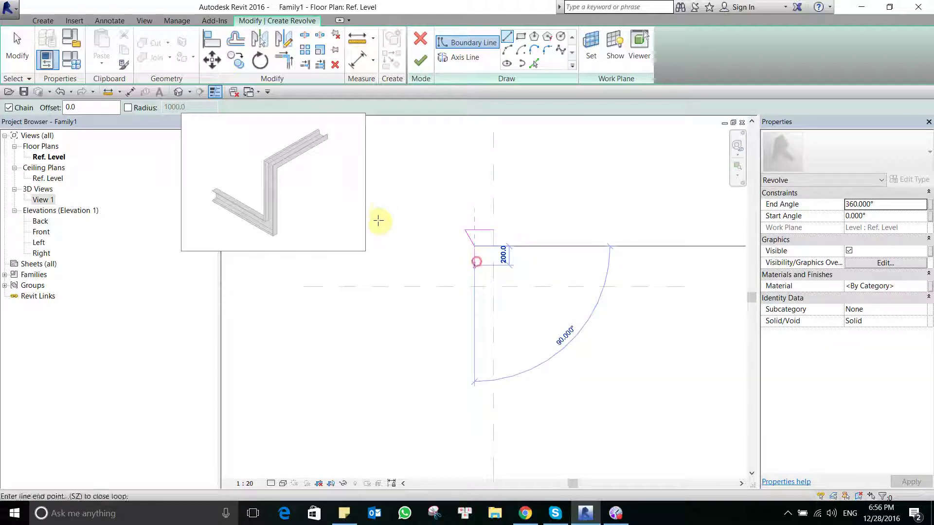
key(Escape)
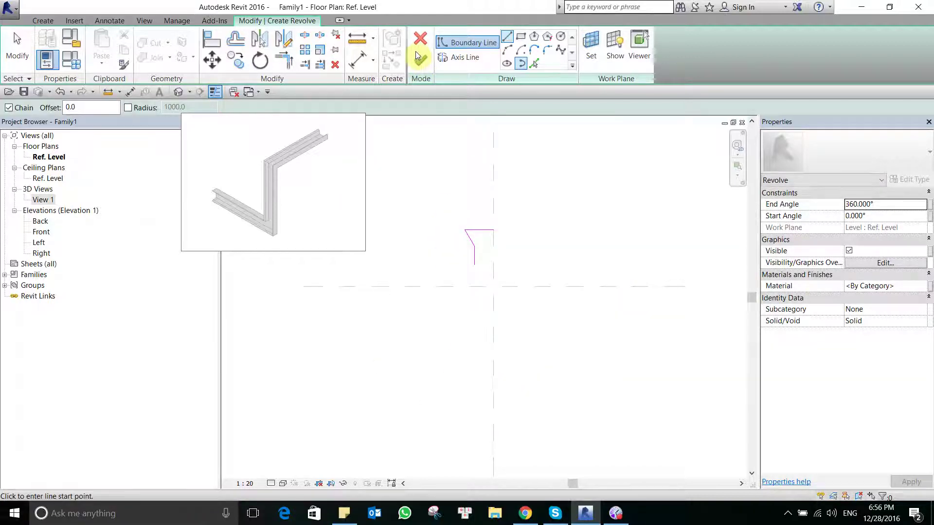
click(383, 213)
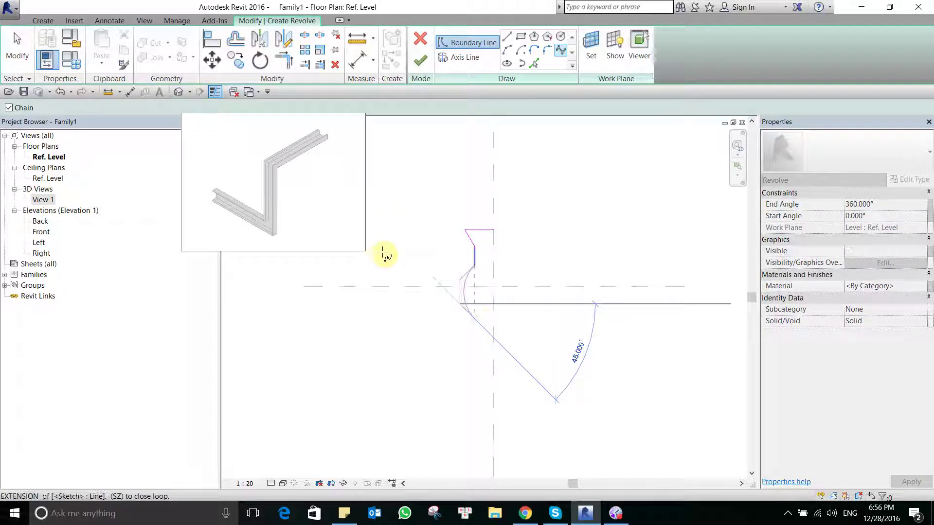
key(Escape)
key(Escape)
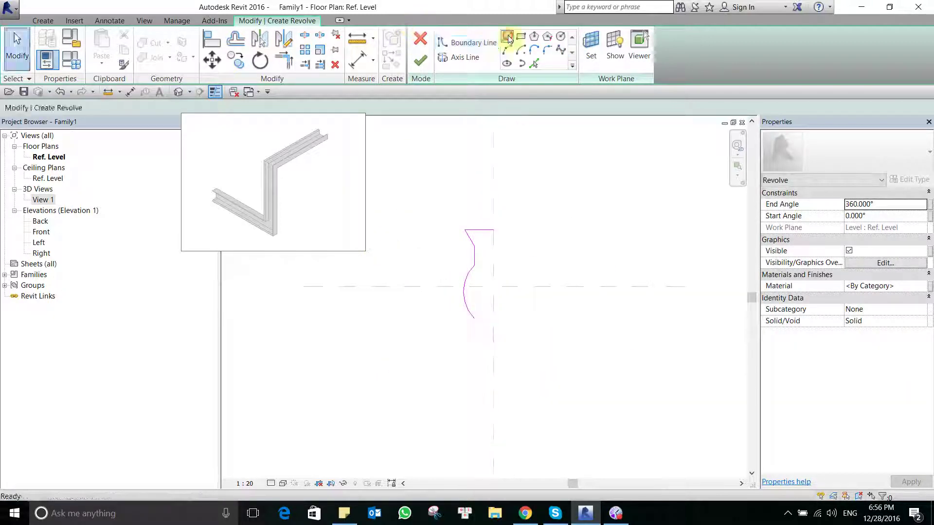
Step: Add the axis on the vertical centre plane and finish the vase revolve
click(508, 37)
click(493, 319)
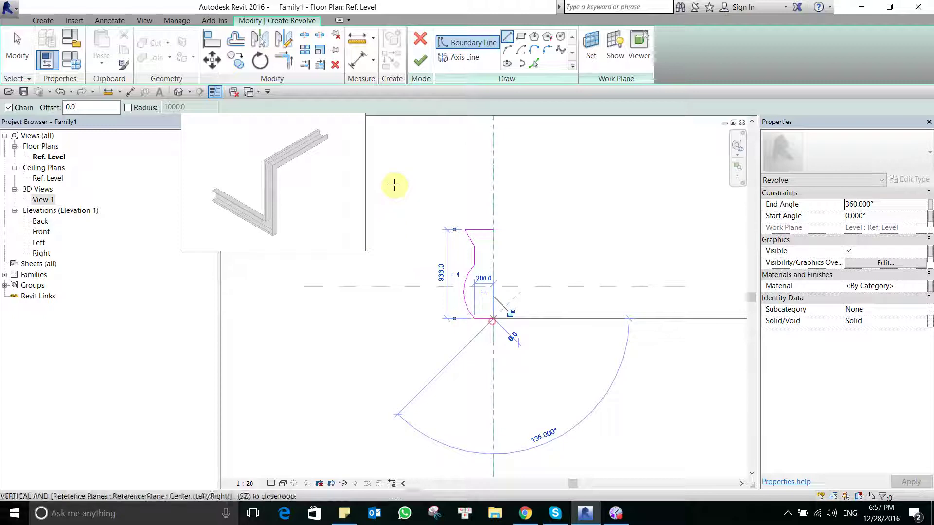
key(Escape)
key(Escape)
click(459, 57)
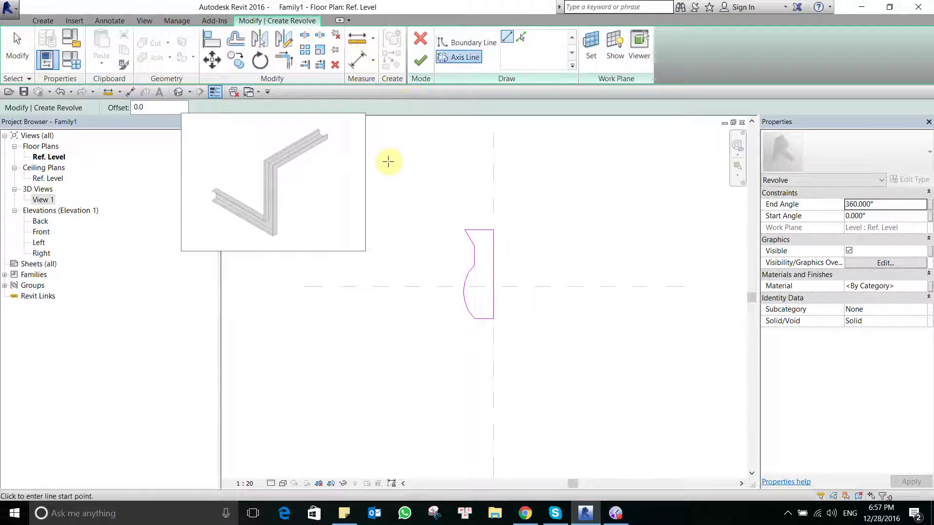
click(493, 201)
click(493, 344)
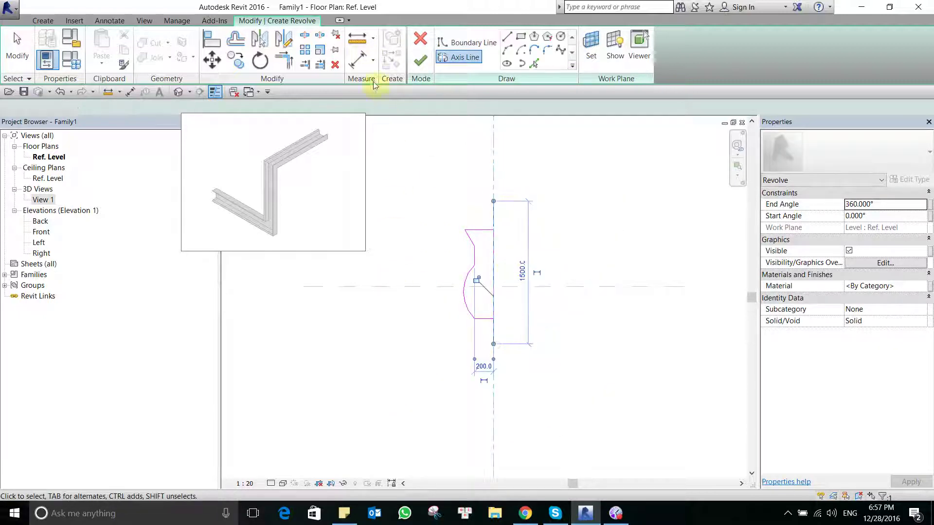
click(420, 61)
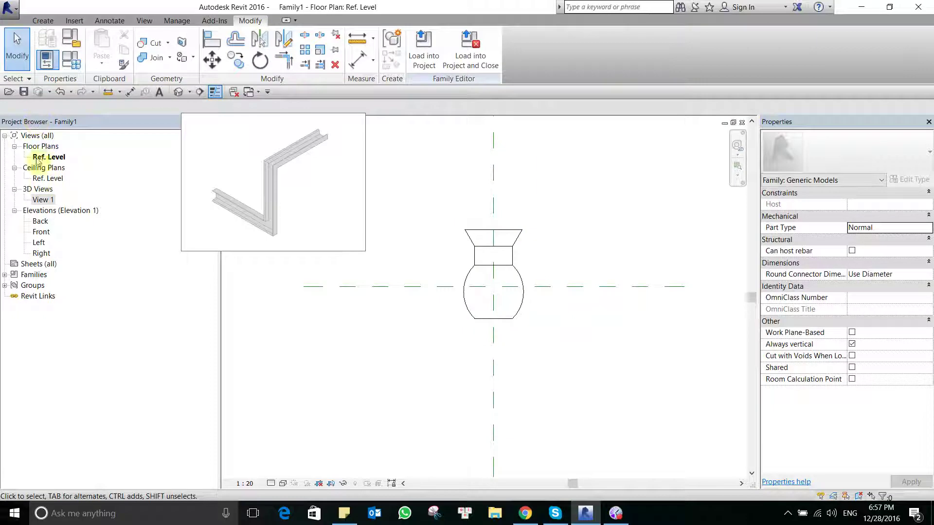
Step: Inspect the vase in 3D View 1, then delete it from the Ref. Level plan
double_click(43, 190)
double_click(45, 192)
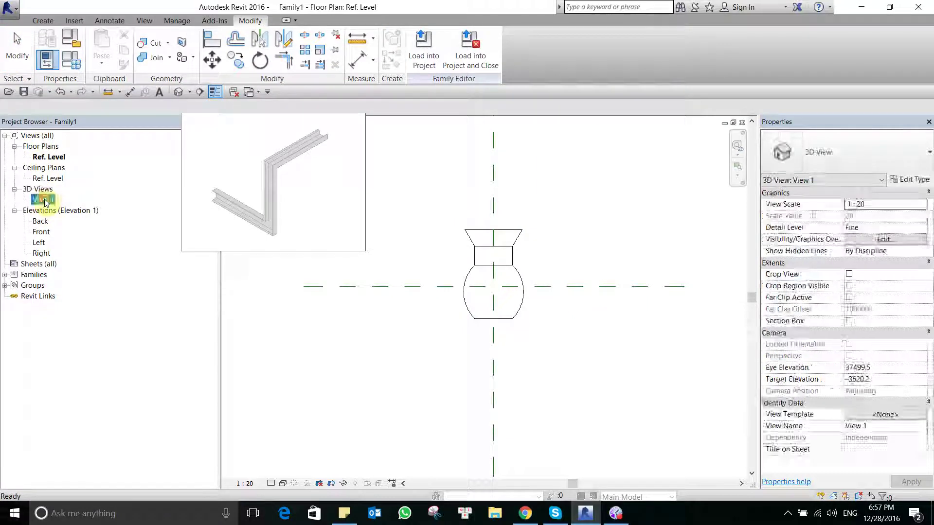
click(492, 288)
mouse_move(492, 288)
shift+middle_down()
mouse_move(337, 238)
mouse_move(402, 119)
mouse_move(476, 271)
mouse_move(392, 142)
mouse_move(352, 151)
mouse_move(375, 202)
shift+middle_up()
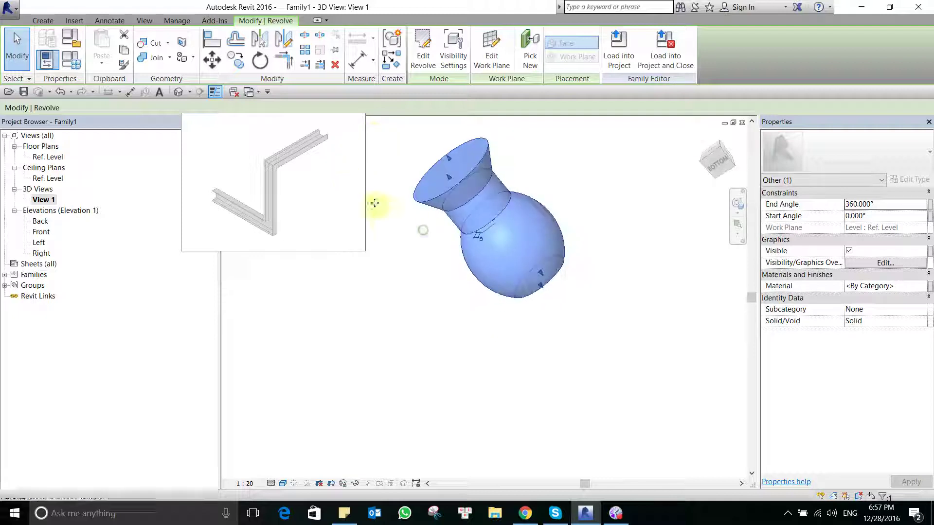
click(396, 282)
mouse_move(464, 365)
shift+middle_down()
mouse_move(483, 252)
mouse_move(462, 307)
mouse_move(427, 313)
mouse_move(396, 286)
shift+middle_up()
key(ctrl+Tab)
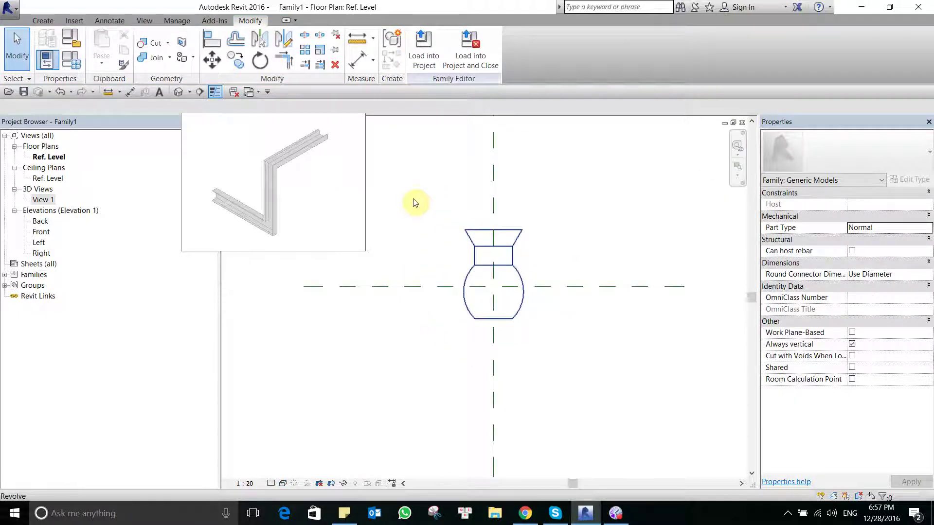
click(517, 249)
key(Delete)
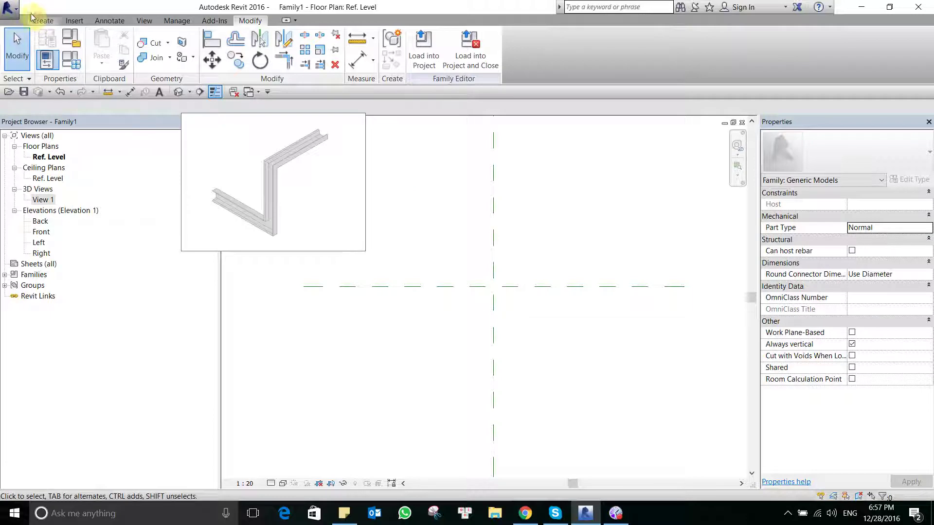
Step: Start a sweep with a stepped path: horizontal line, vertical drop, then a 1400-long horizontal line
click(36, 20)
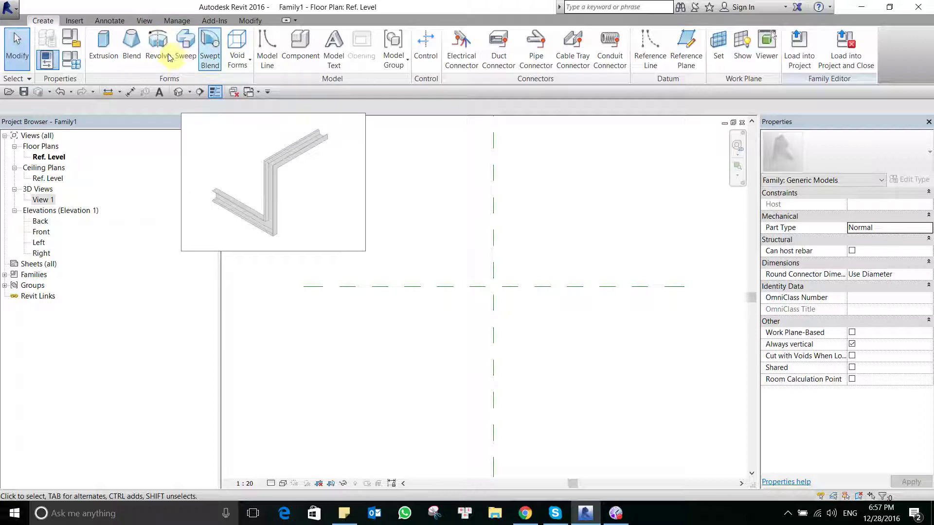
click(185, 44)
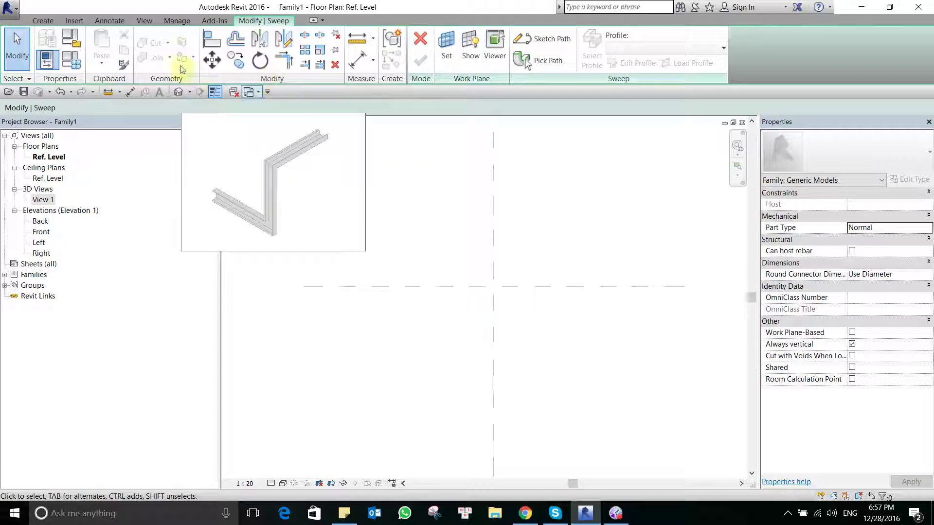
click(43, 21)
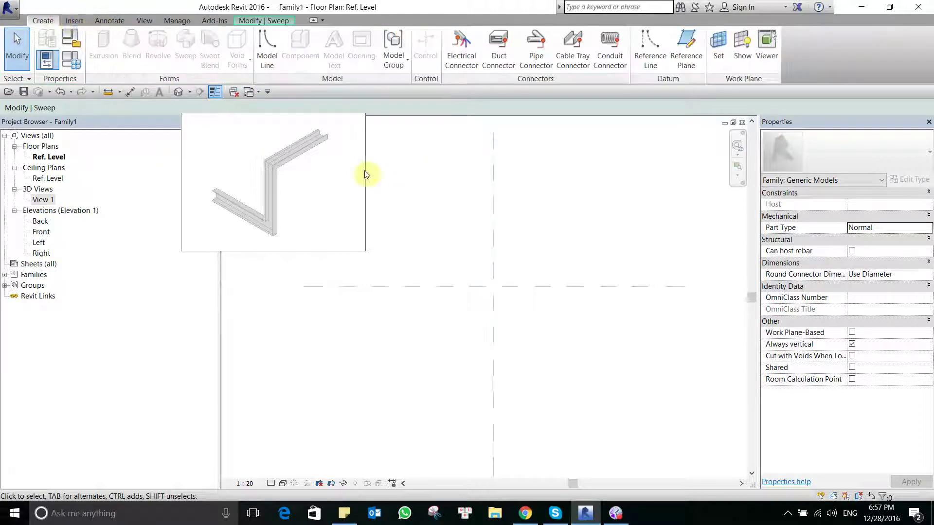
click(241, 20)
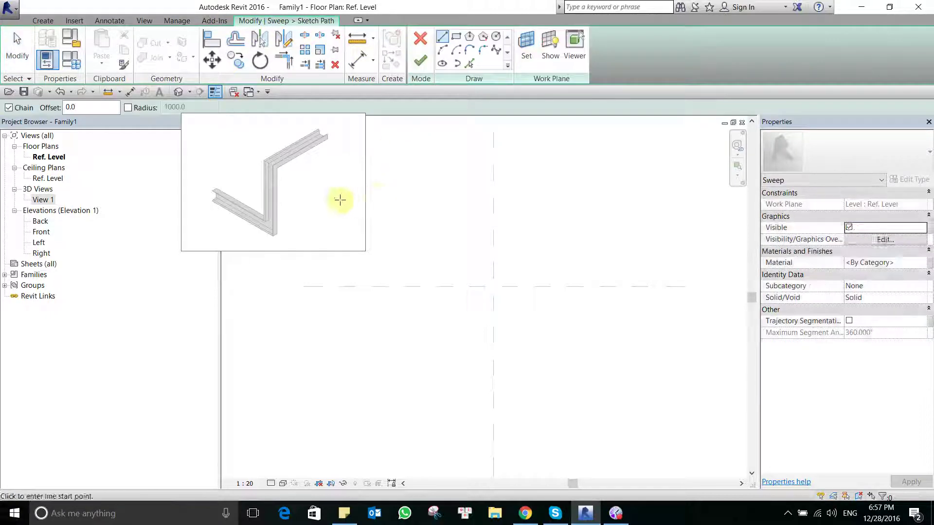
click(422, 248)
click(563, 245)
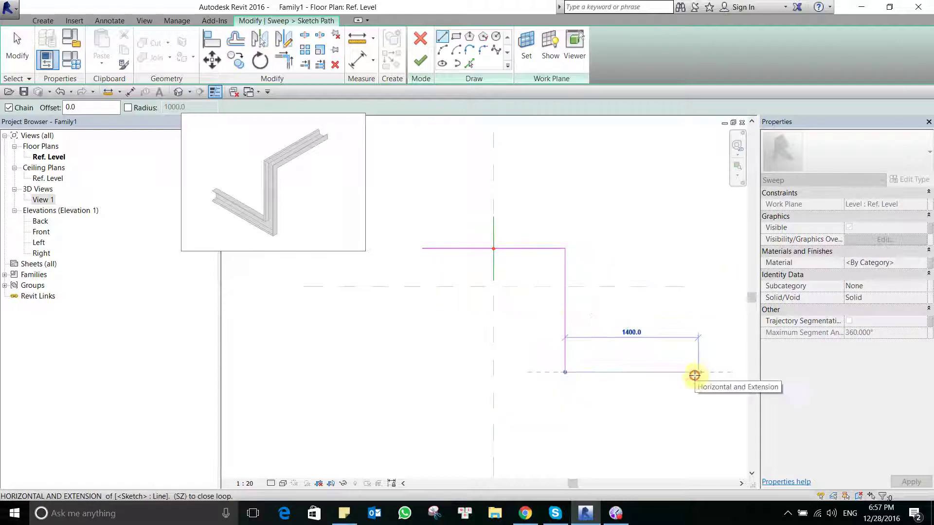
click(698, 372)
key(Escape)
key(Escape)
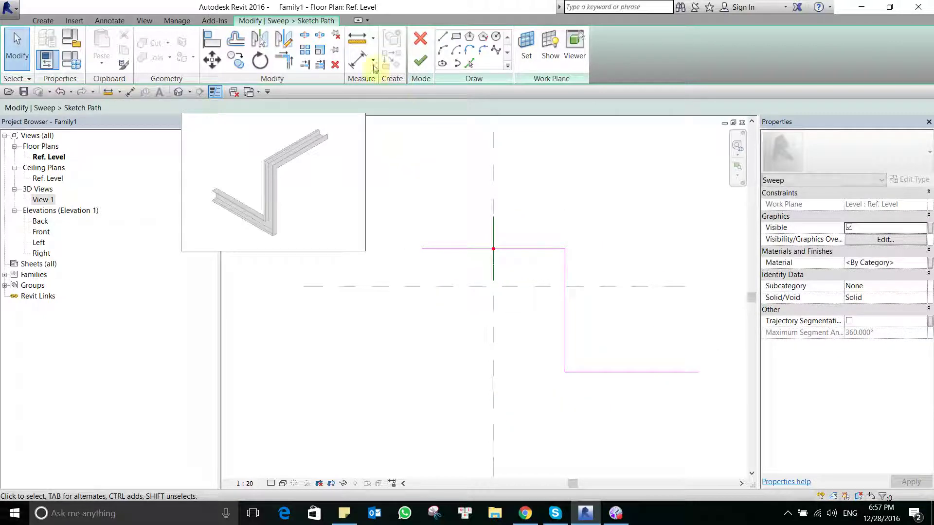
click(420, 61)
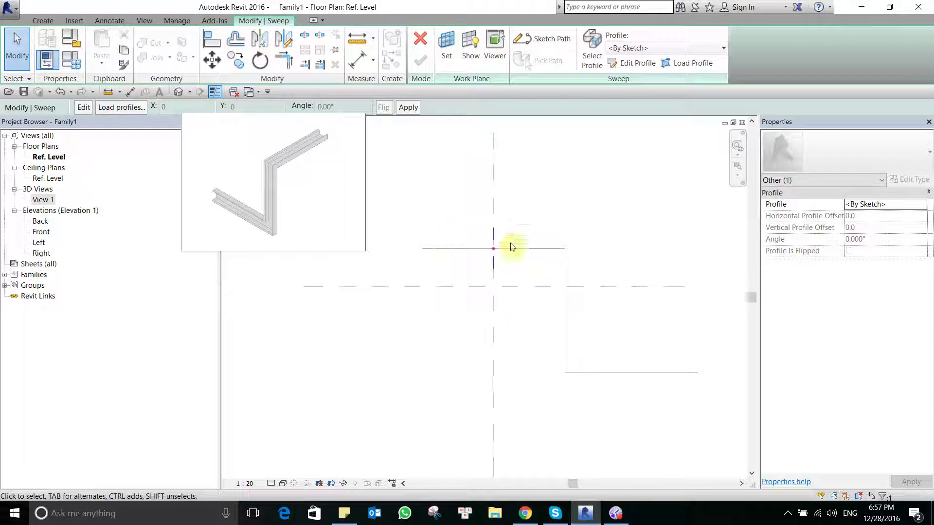
Step: Draw a 60-radius circular profile in the Left elevation and finish the sweep as a solid tube
click(504, 57)
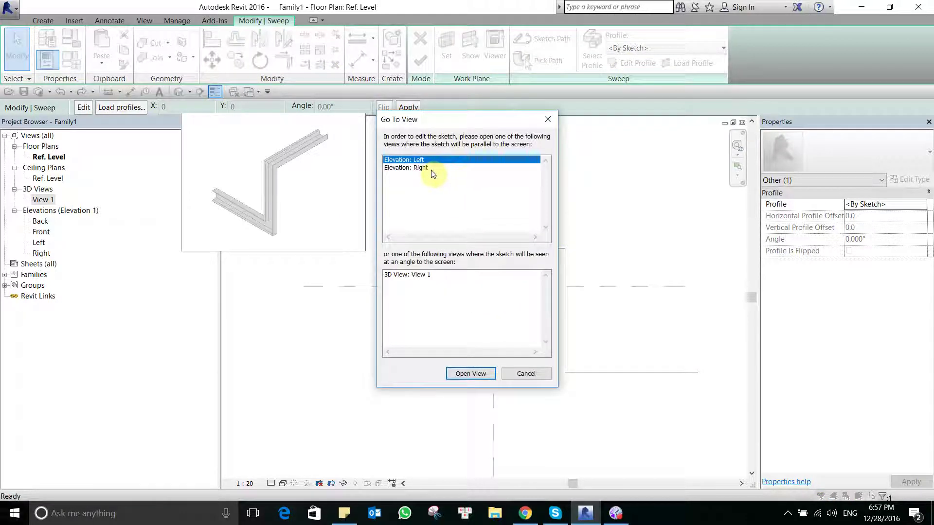
drag(390, 119, 769, 100)
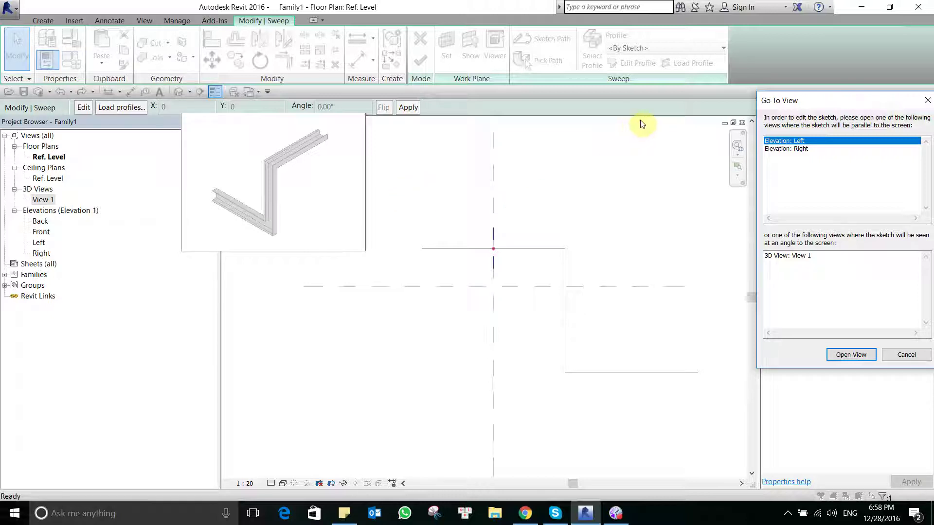
click(851, 354)
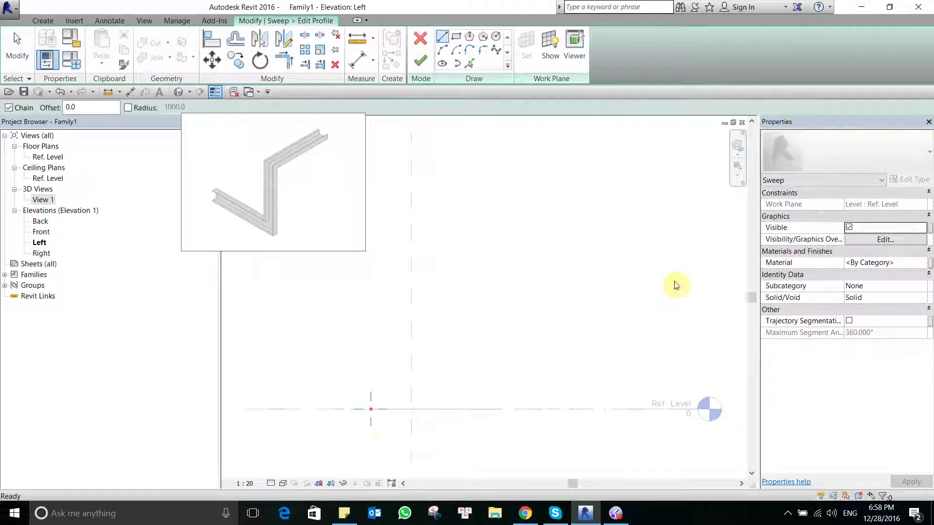
scroll(372, 428, up, 5)
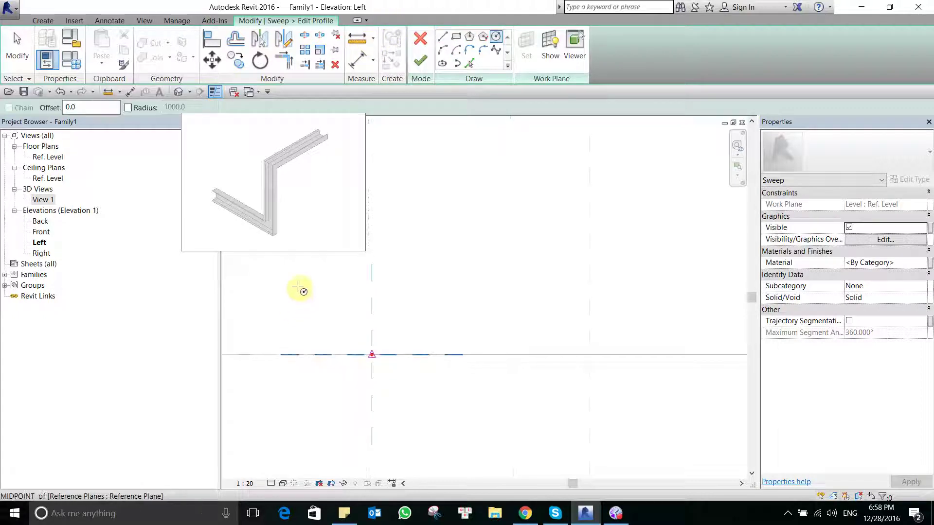
click(372, 355)
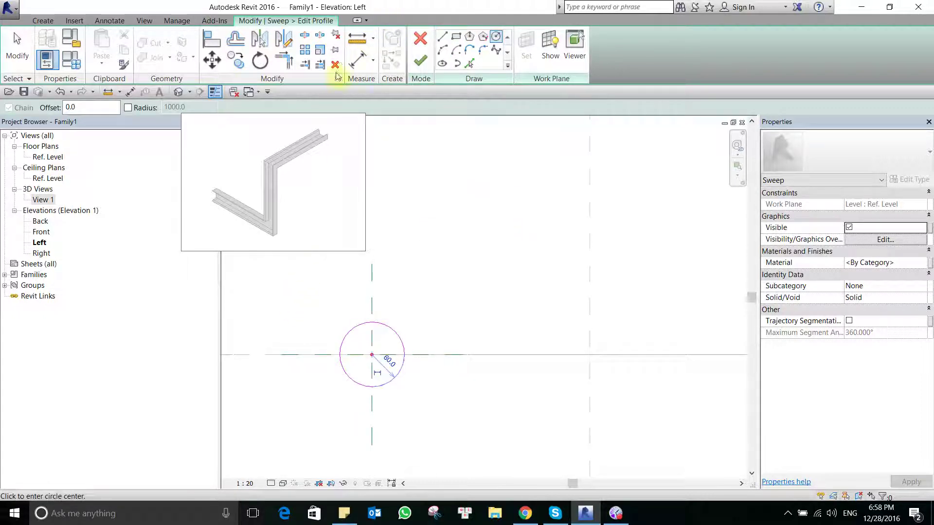
click(420, 60)
click(435, 238)
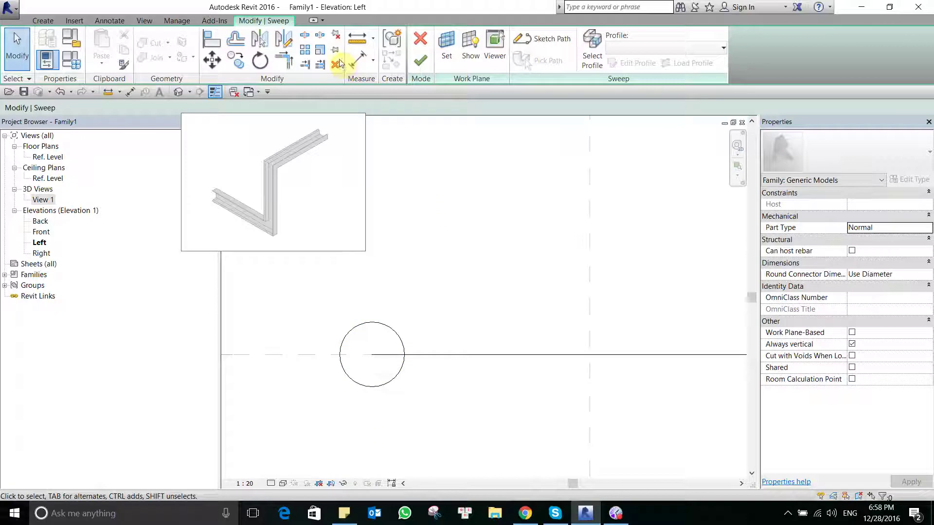
click(421, 61)
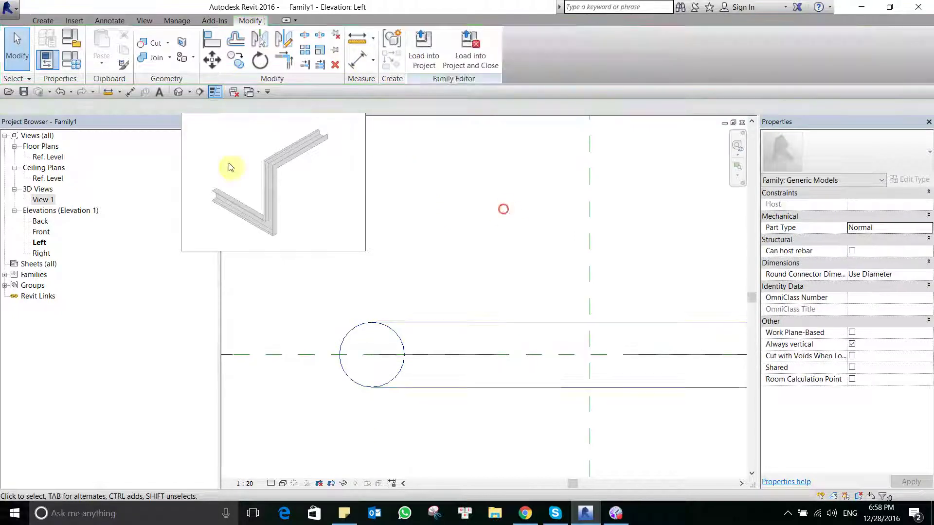
Step: Orbit the sweep in 3D View 1, then delete it from the Ref. Level plan
double_click(43, 200)
mouse_move(490, 240)
shift+middle_down()
mouse_move(417, 266)
mouse_move(480, 371)
mouse_move(358, 223)
mouse_move(392, 198)
mouse_move(447, 219)
mouse_move(454, 261)
mouse_move(350, 291)
mouse_move(333, 160)
shift+middle_up()
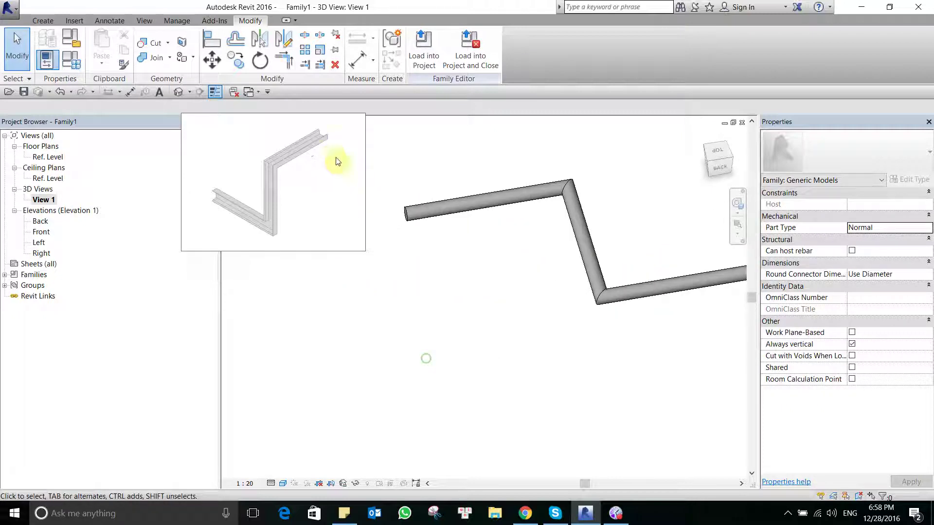
mouse_move(481, 245)
shift+middle_down()
mouse_move(517, 377)
mouse_move(403, 311)
mouse_move(279, 206)
mouse_move(526, 252)
shift+middle_up()
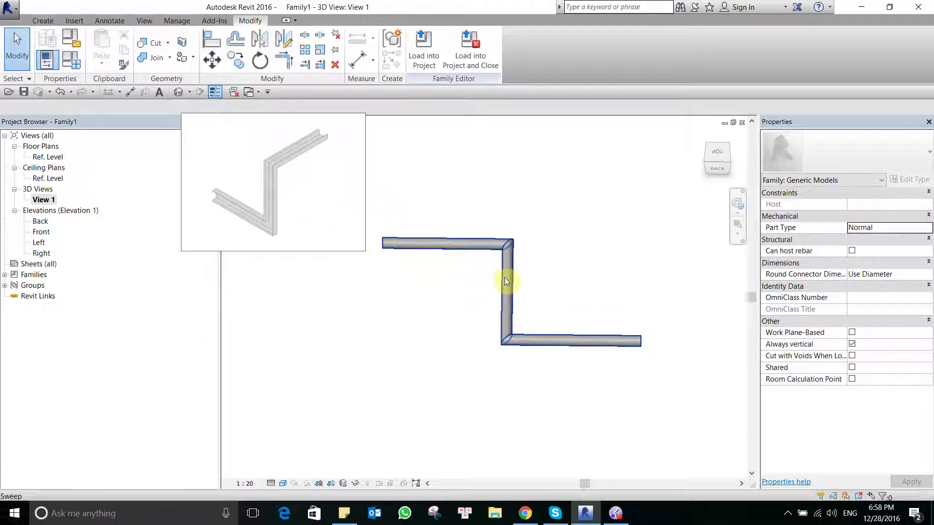
key(ctrl+Tab)
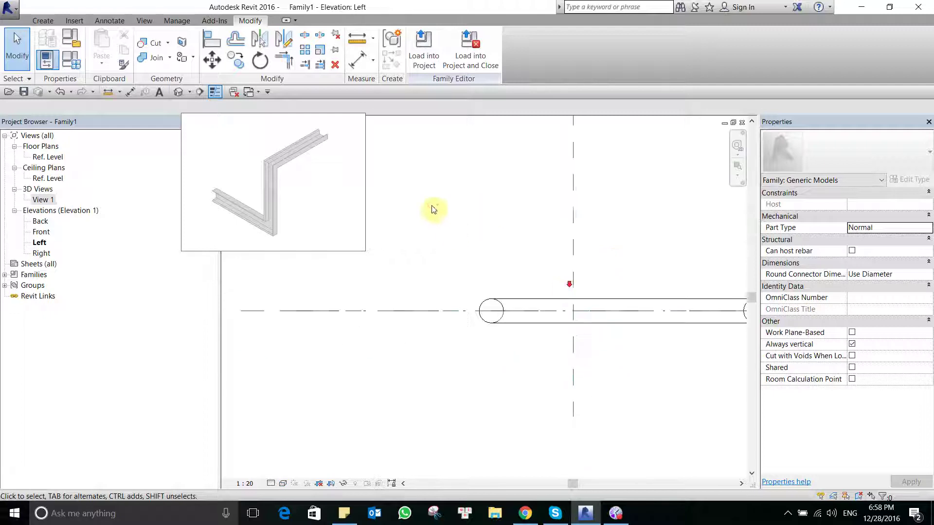
key(ctrl+Tab)
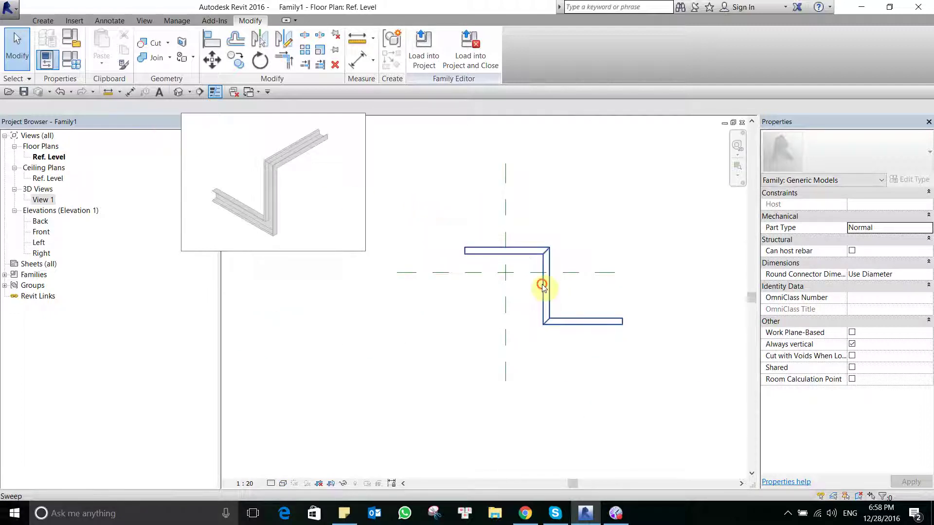
click(542, 285)
click(439, 229)
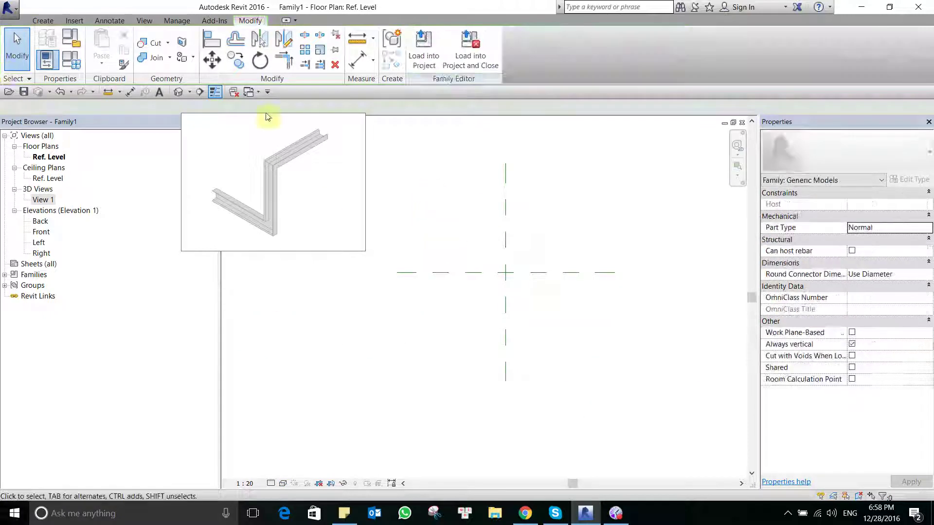
Step: Create a circular extrusion of radius 1000 centred on the reference-plane intersection
click(53, 21)
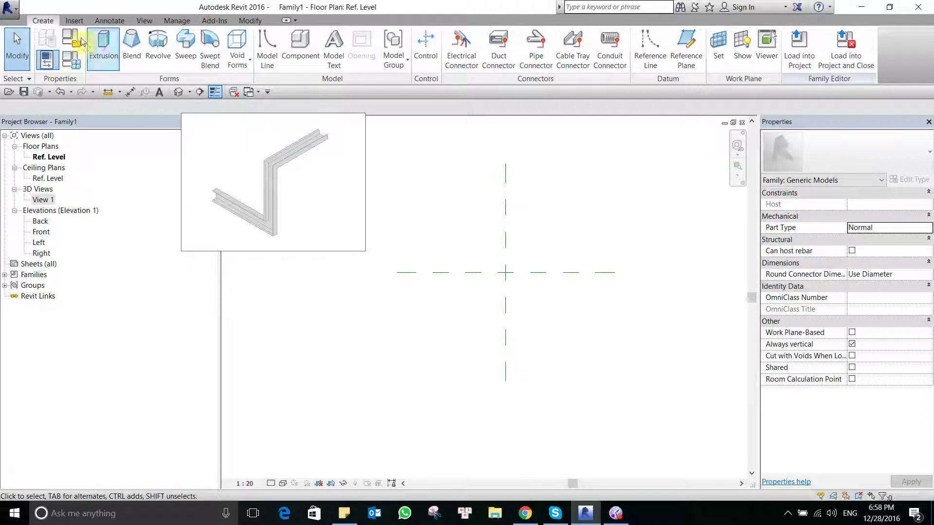
click(104, 41)
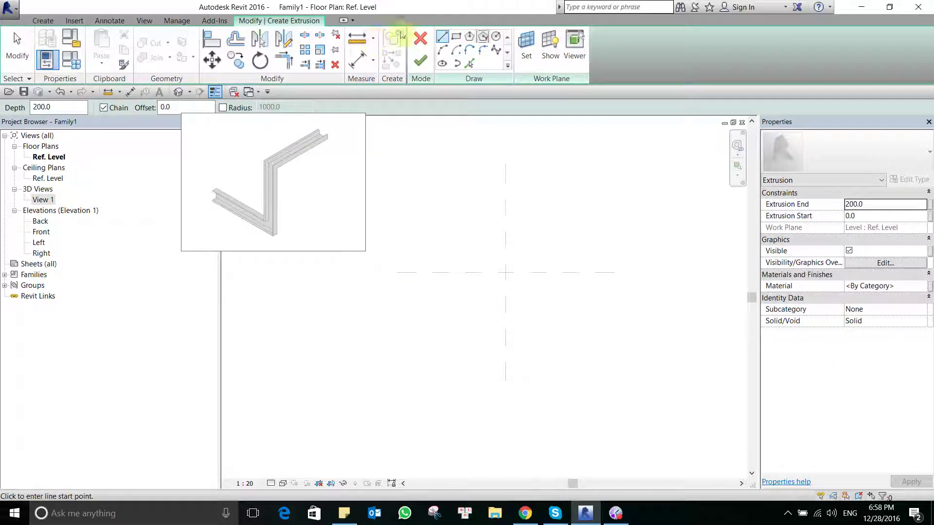
click(496, 36)
click(506, 273)
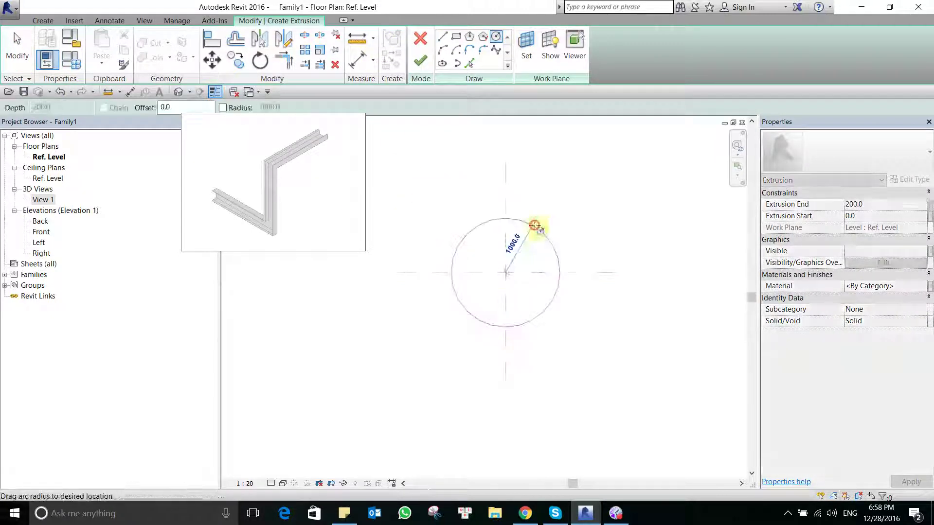
click(537, 229)
click(421, 61)
click(490, 200)
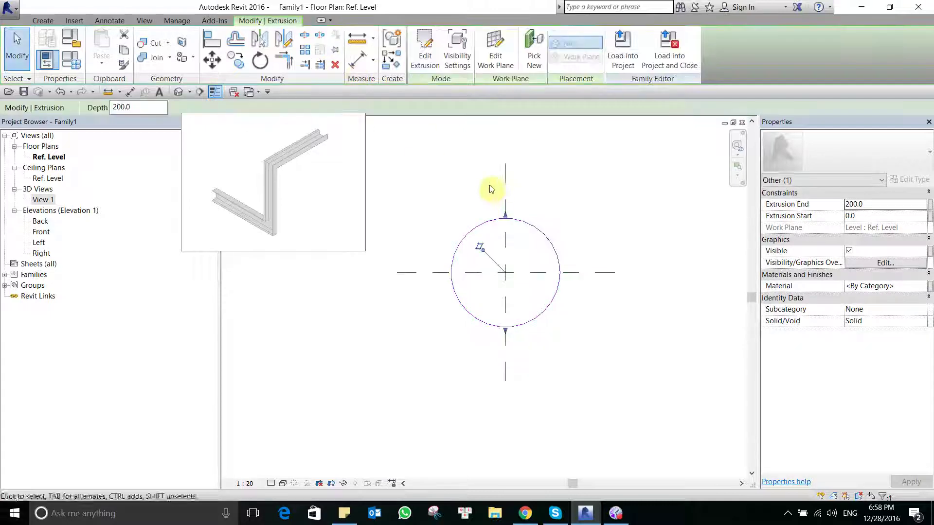
Step: Set the extrusion's Extrusion End to 1000 in 3D View 1, then return to the Ref. Level plan
double_click(44, 201)
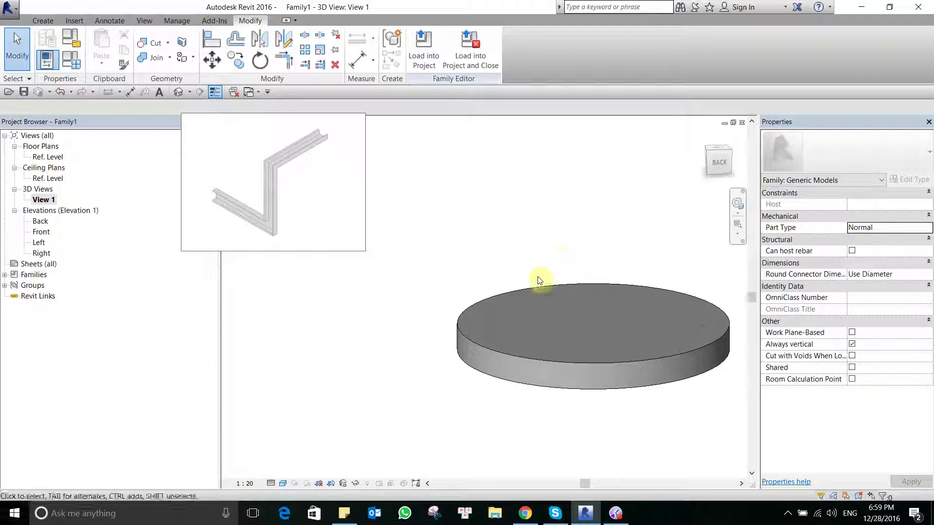
click(674, 359)
text(1000)
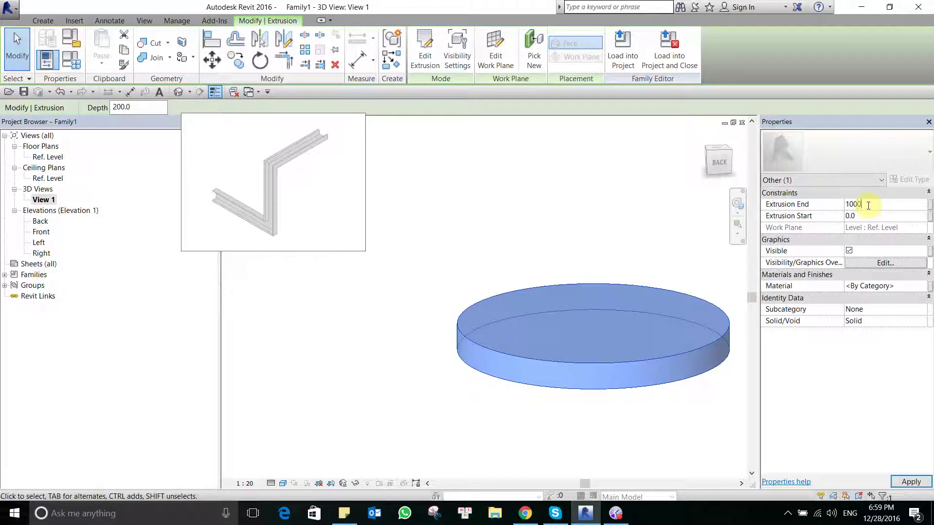
key(Return)
scroll(600, 190, down, 3)
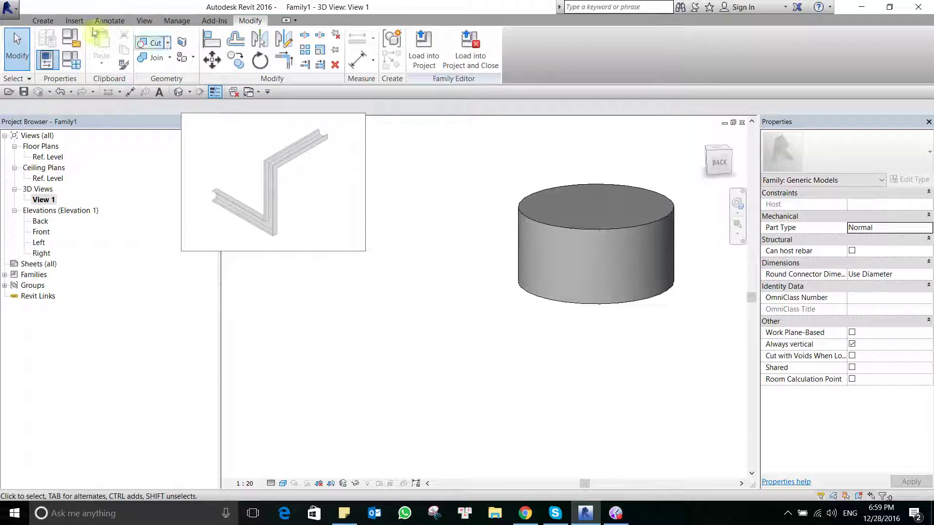
click(43, 21)
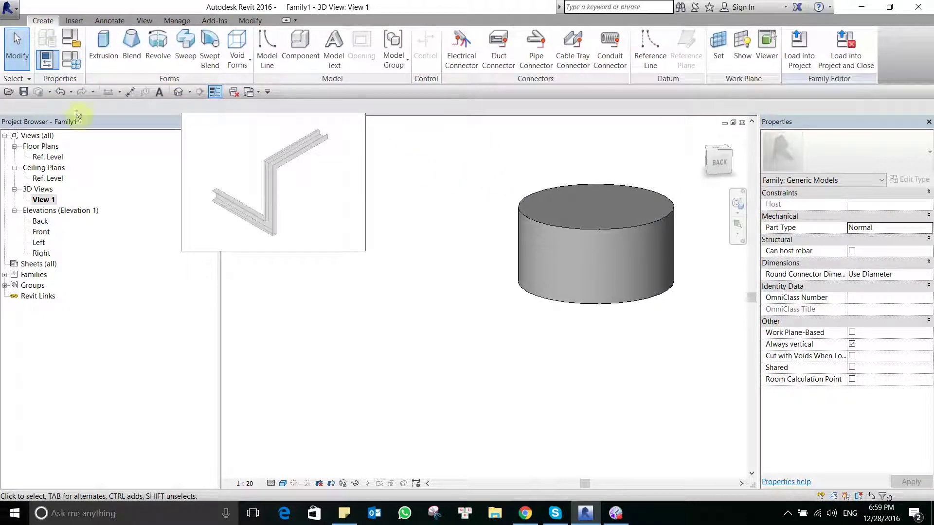
double_click(48, 156)
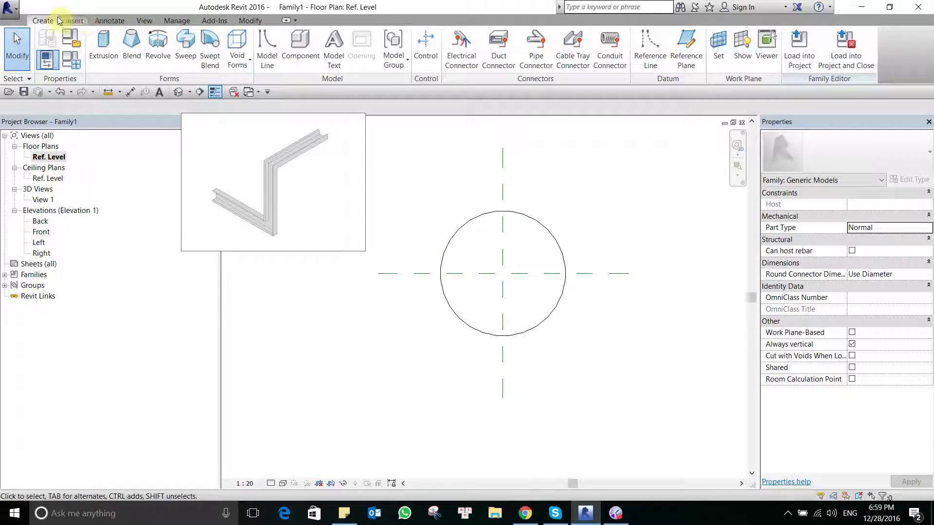
Step: Create a 200-deep void extrusion from four different-sized circles drawn inside the cylinder outline
click(237, 54)
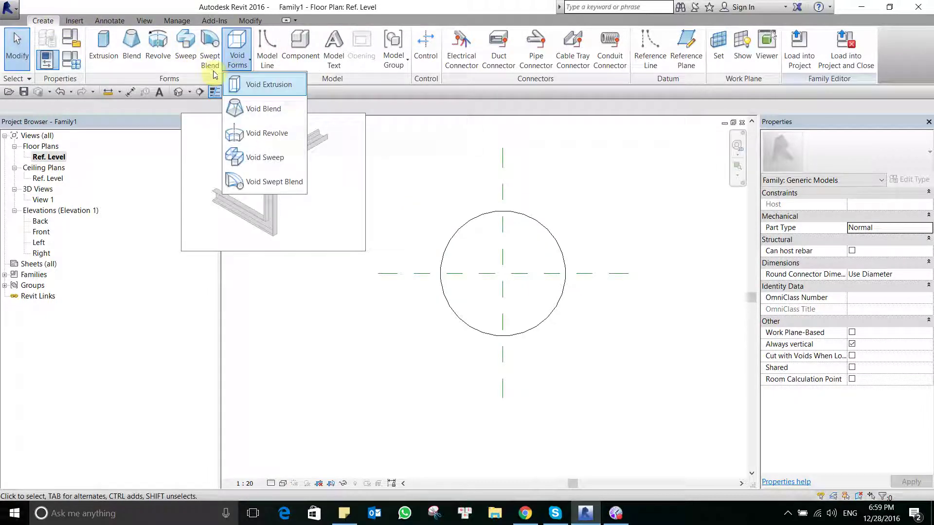
click(269, 84)
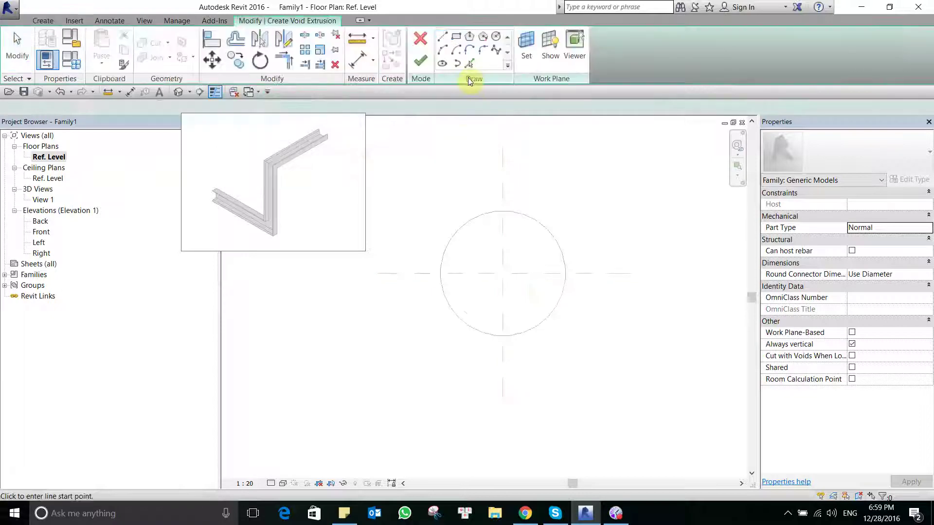
click(496, 36)
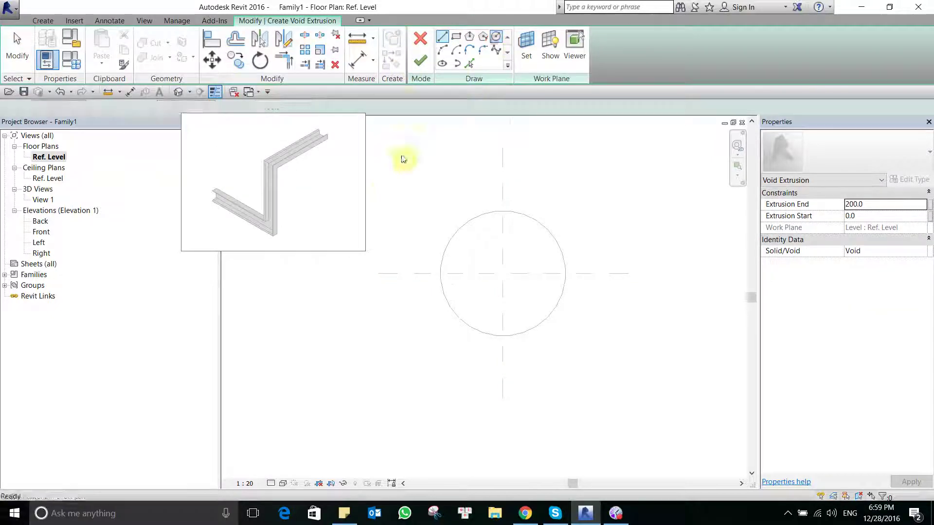
click(392, 185)
click(445, 203)
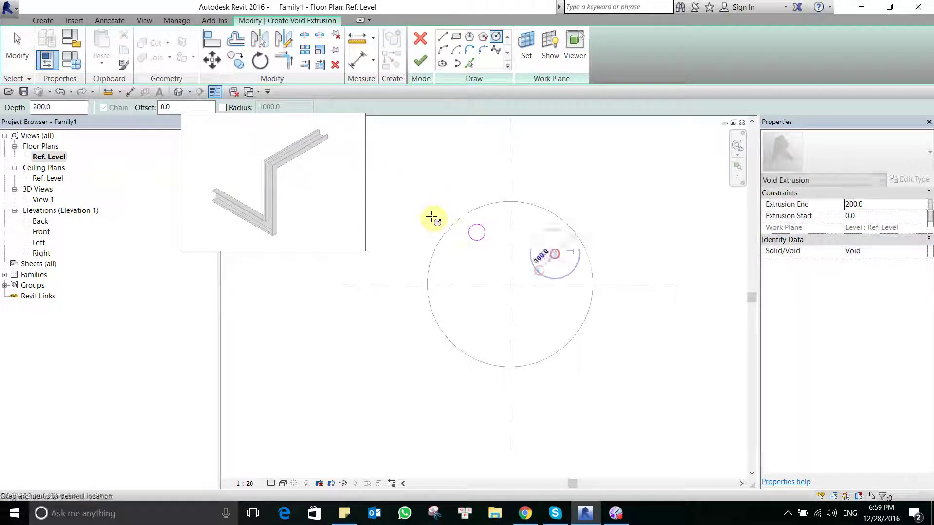
click(419, 235)
click(404, 249)
click(506, 276)
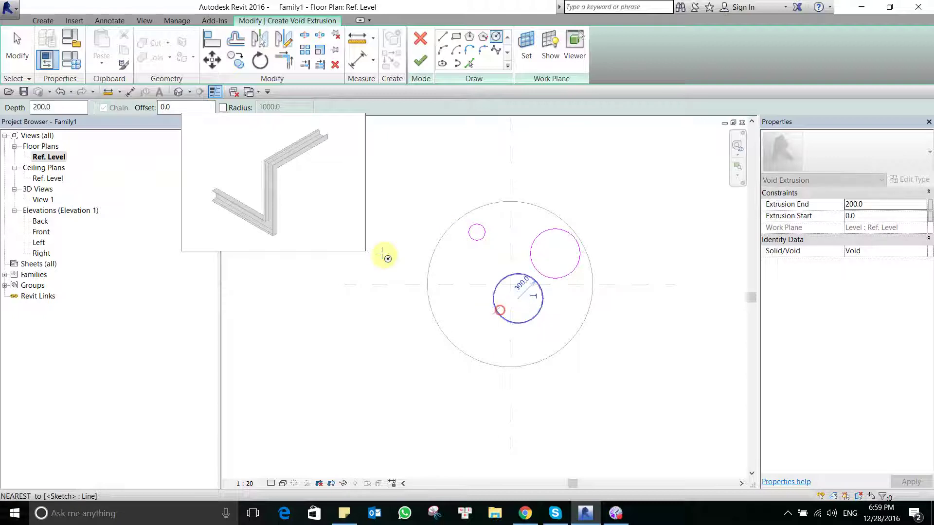
click(466, 298)
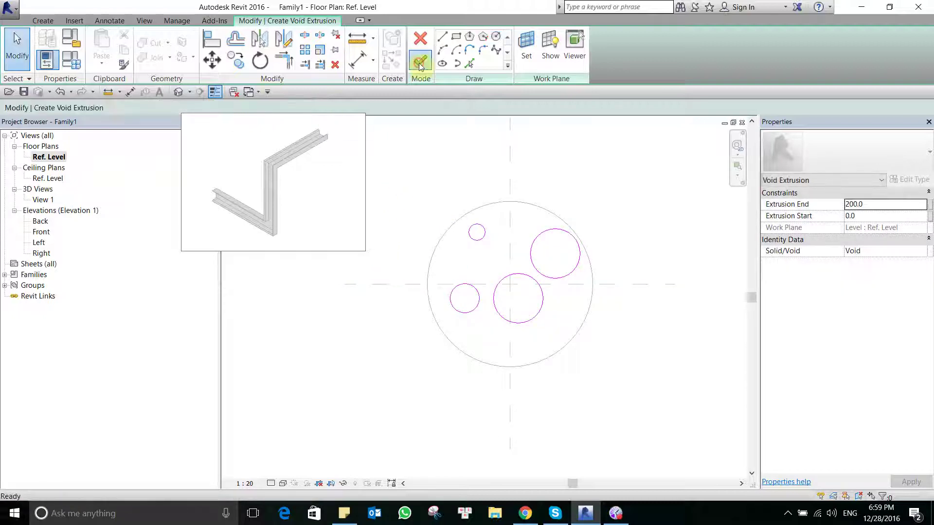
click(421, 60)
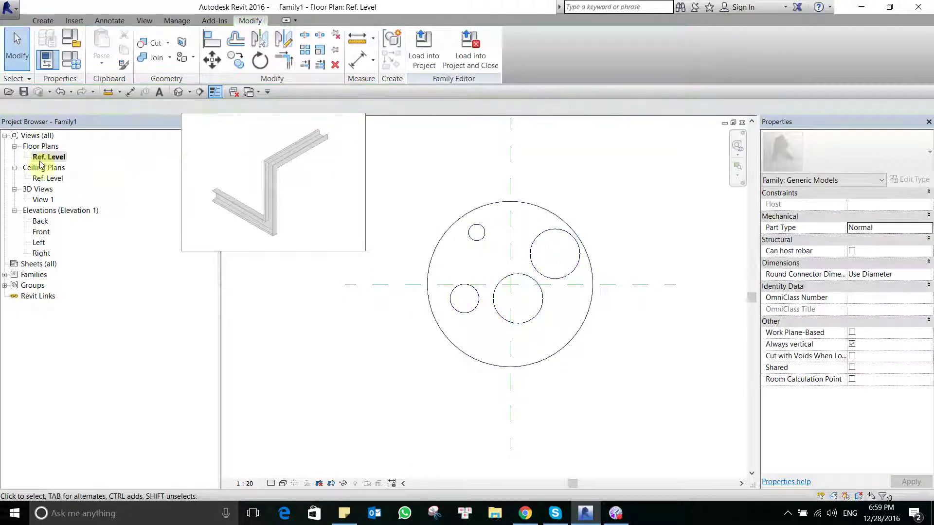
Step: Open 3D View 1 and orbit around the cylinder to inspect its void holes
double_click(44, 200)
mouse_move(436, 227)
shift+middle_down()
mouse_move(434, 125)
mouse_move(417, 246)
mouse_move(415, 150)
mouse_move(334, 213)
mouse_move(307, 258)
mouse_move(416, 334)
mouse_move(486, 225)
mouse_move(477, 331)
shift+middle_up()
scroll(477, 330, up, 5)
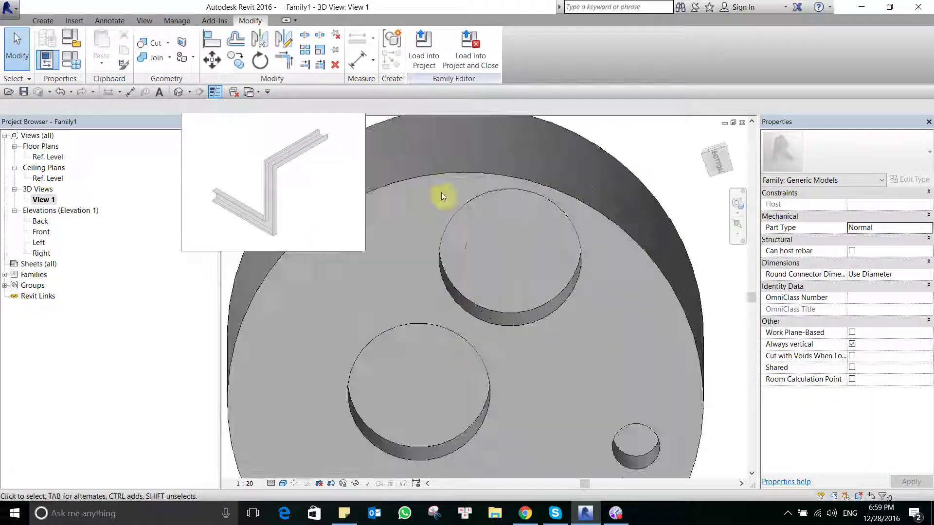
click(459, 191)
mouse_move(459, 191)
shift+middle_down()
mouse_move(427, 234)
mouse_move(358, 381)
shift+middle_up()
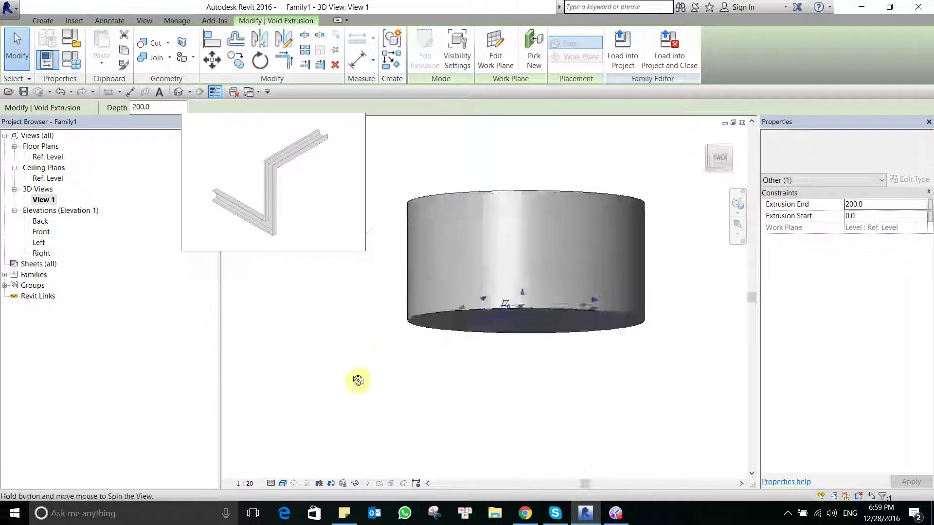
click(428, 152)
mouse_move(428, 152)
shift+middle_down()
mouse_move(444, 350)
mouse_move(459, 66)
mouse_move(402, 265)
shift+middle_up()
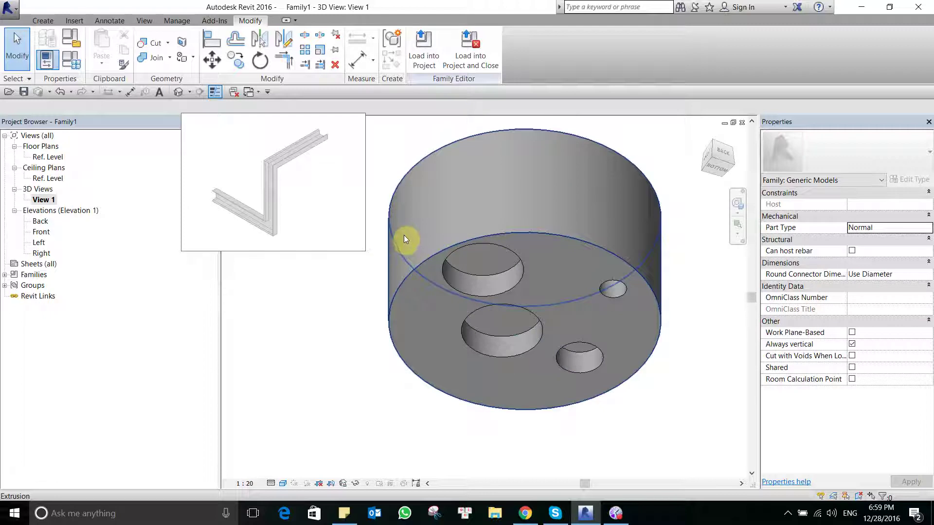
Step: Raise the voids' Extrusion End to 1000, then crossing-select and delete the cylinder and voids
click(521, 275)
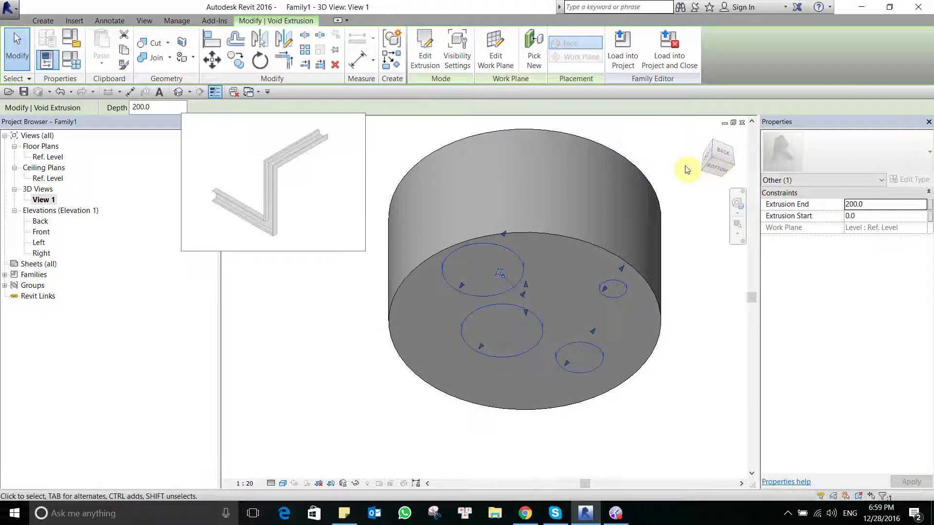
double_click(876, 206)
text(1000)
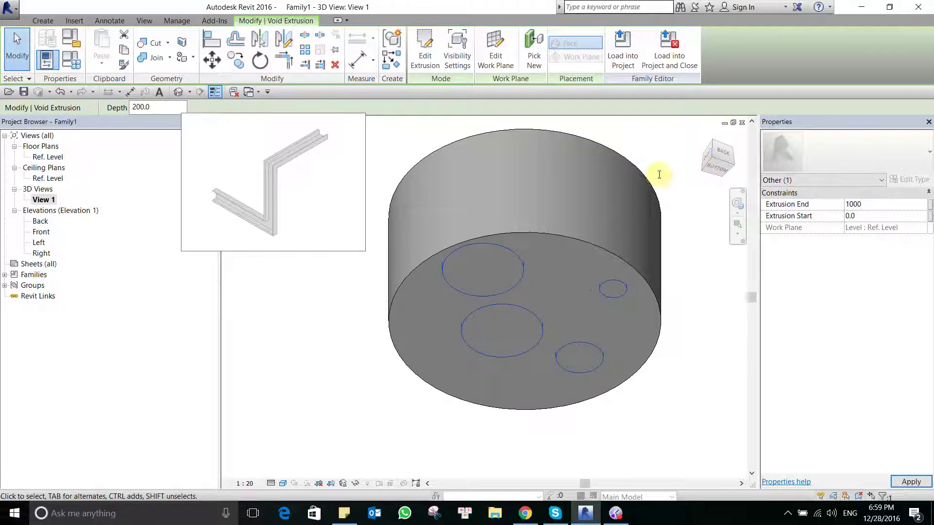
click(670, 252)
mouse_move(671, 252)
shift+middle_down()
mouse_move(548, 374)
mouse_move(491, 287)
mouse_move(523, 334)
mouse_move(559, 316)
mouse_move(555, 263)
mouse_move(492, 202)
mouse_move(394, 248)
mouse_move(394, 292)
mouse_move(529, 312)
mouse_move(557, 244)
mouse_move(423, 219)
mouse_move(336, 294)
mouse_move(278, 321)
mouse_move(279, 254)
mouse_move(480, 192)
mouse_move(652, 355)
mouse_move(511, 313)
shift+middle_up()
drag(646, 429, 398, 157)
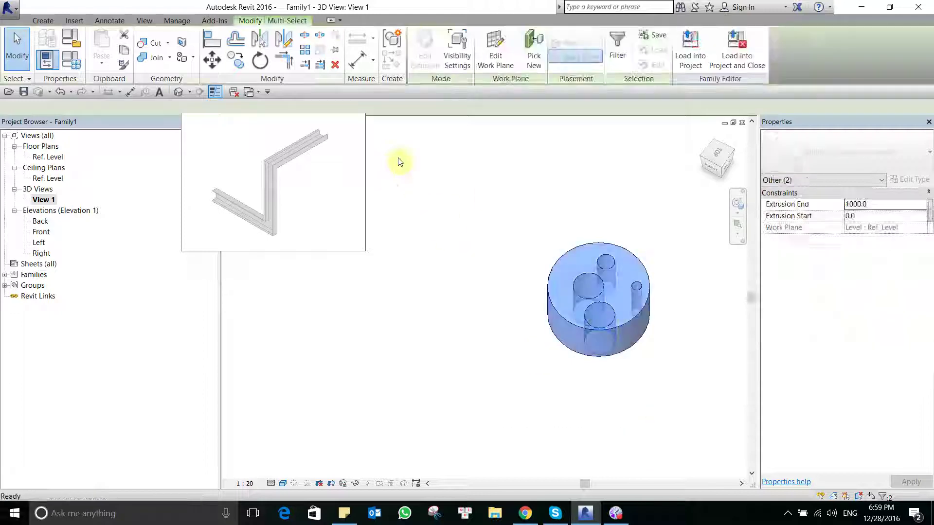
key(Delete)
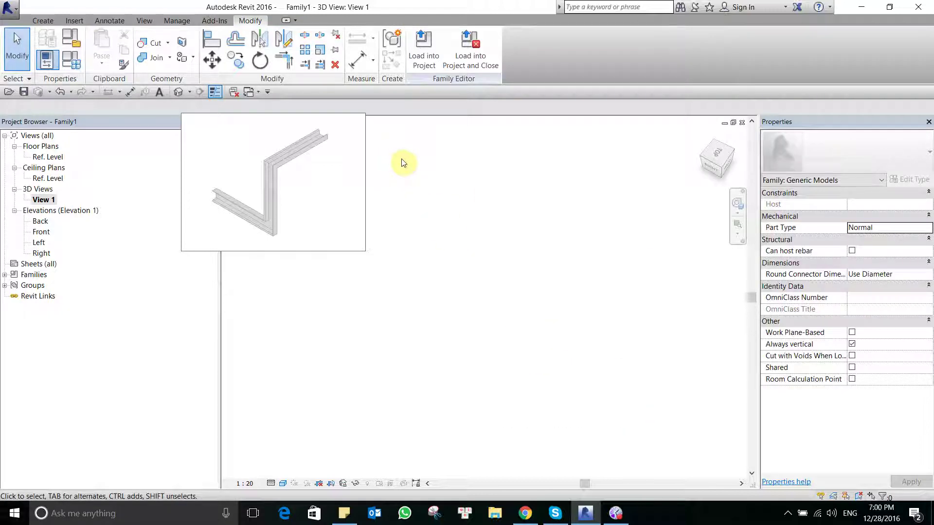
Step: Switch to Chrome and load the Google homepage at google.com.vn
click(526, 513)
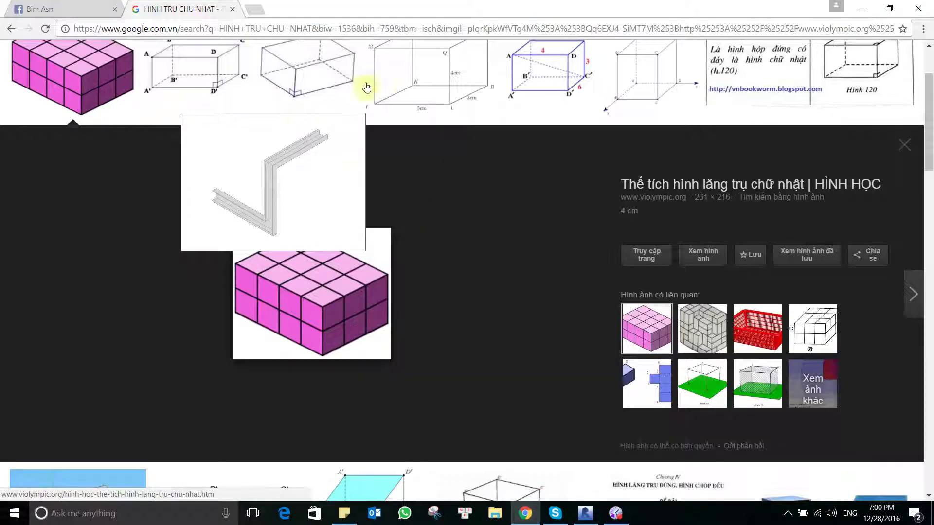
key(Escape)
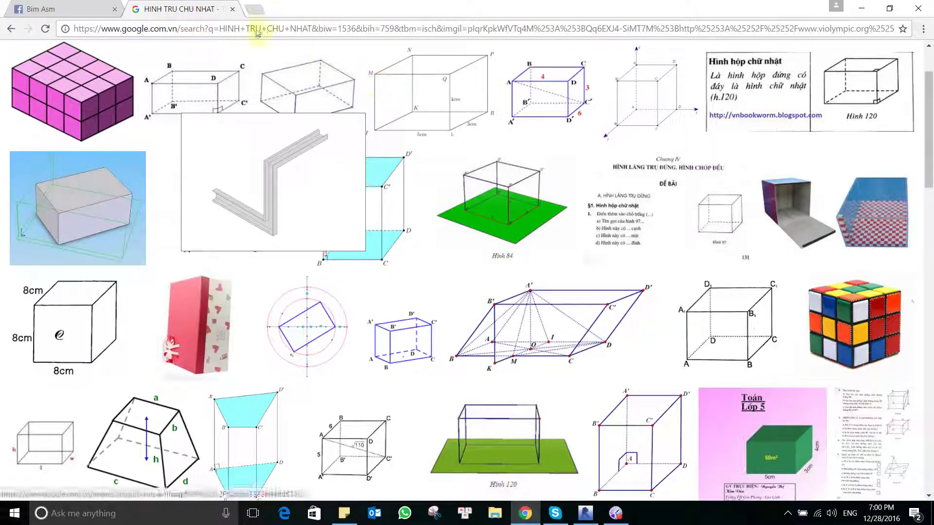
click(253, 28)
text(w)
key(Return)
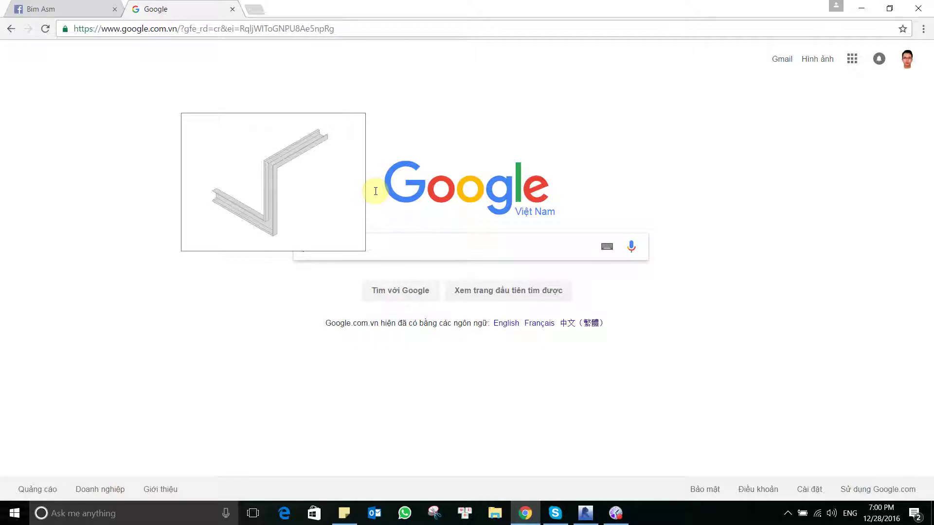
Step: Search images for 'BINH HOA' and open the yellow vase G06's source page
text(BINH H)
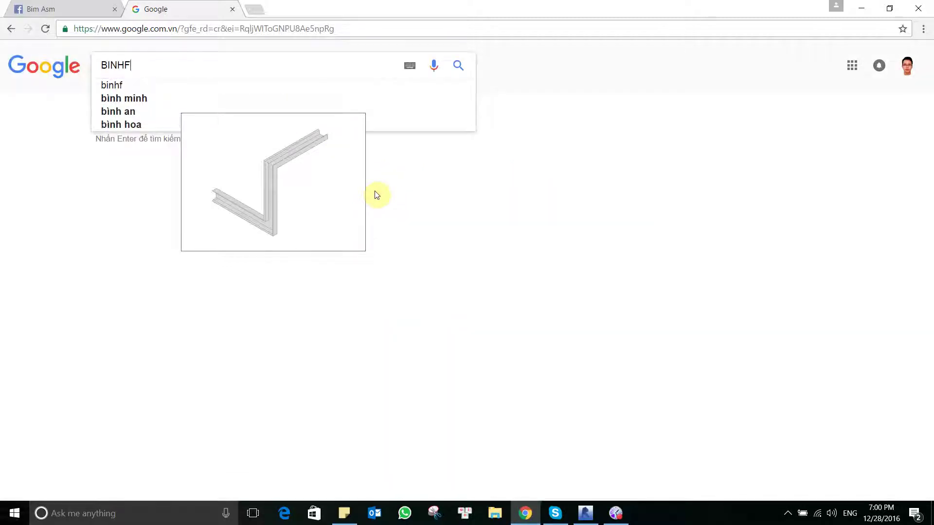
text(OA)
key(Return)
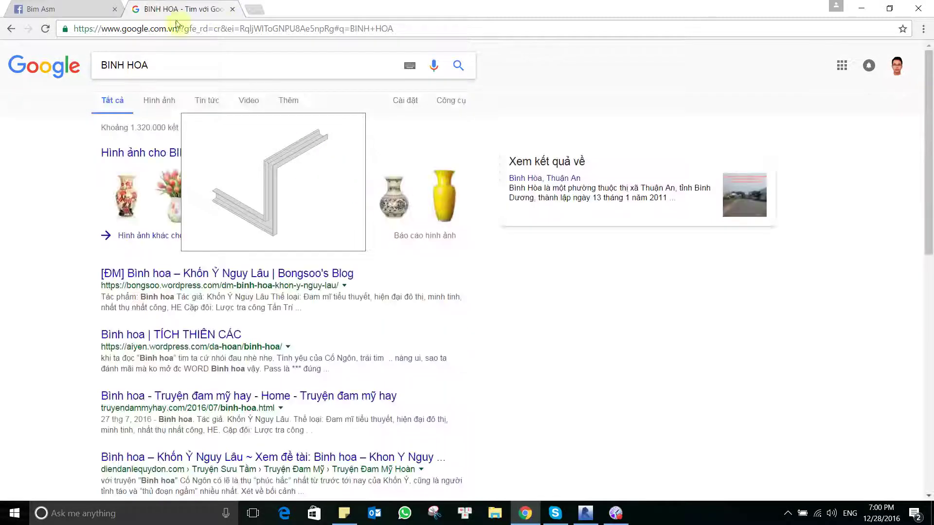
click(157, 99)
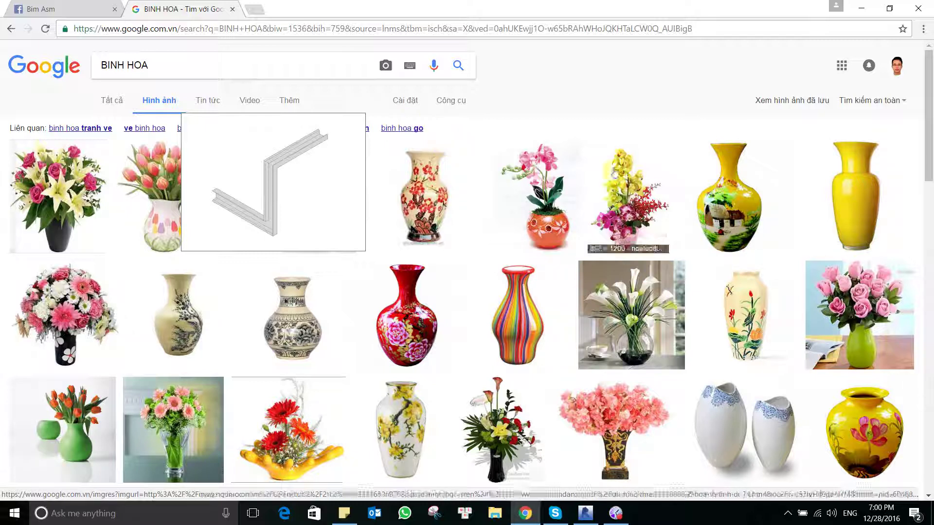
click(857, 195)
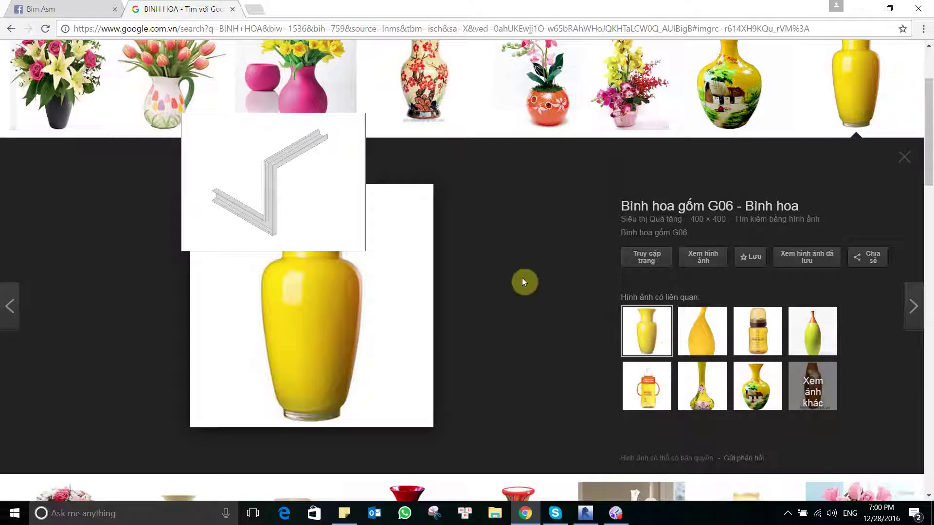
click(252, 357)
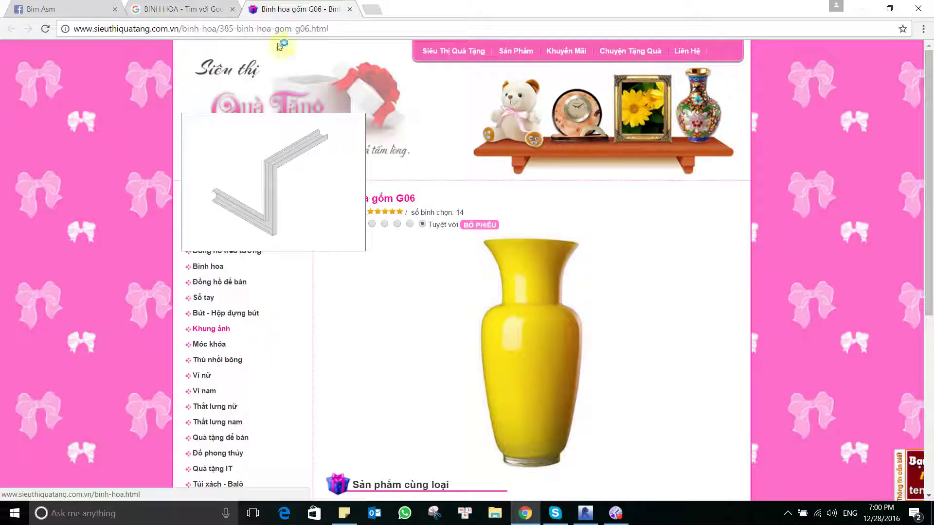